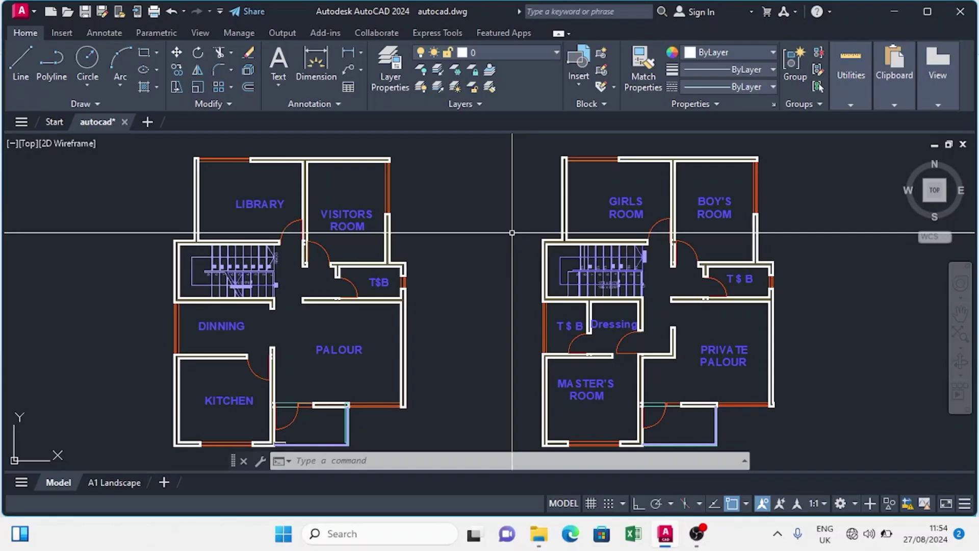
Step: Configure the drawing units to decimal length with 0.00 precision and meters as the insertion scale
text(un)
key(Return)
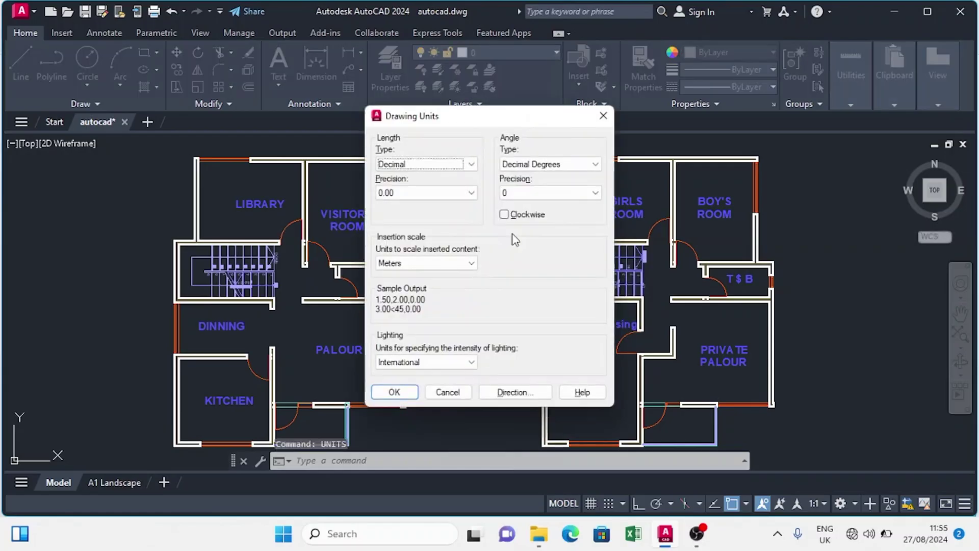
click(466, 165)
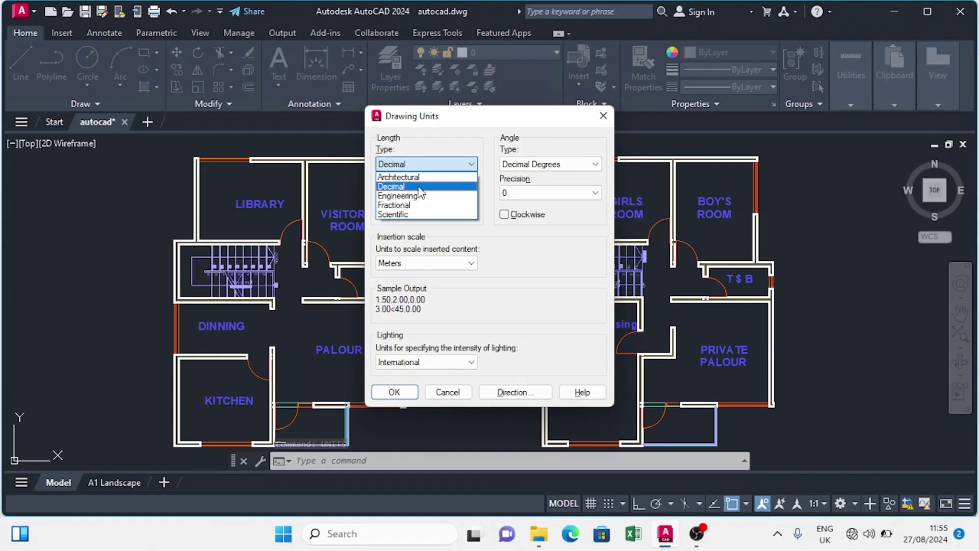
click(422, 187)
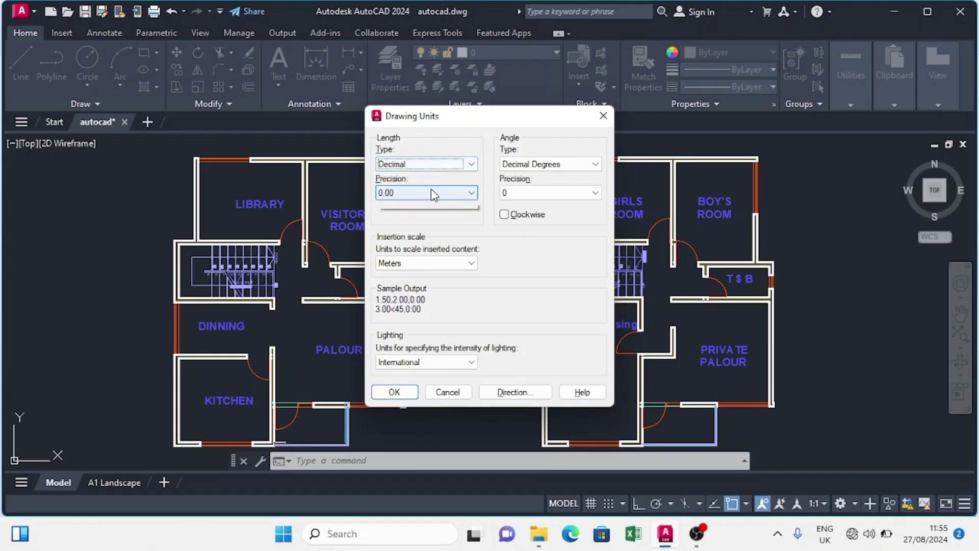
click(431, 192)
click(395, 224)
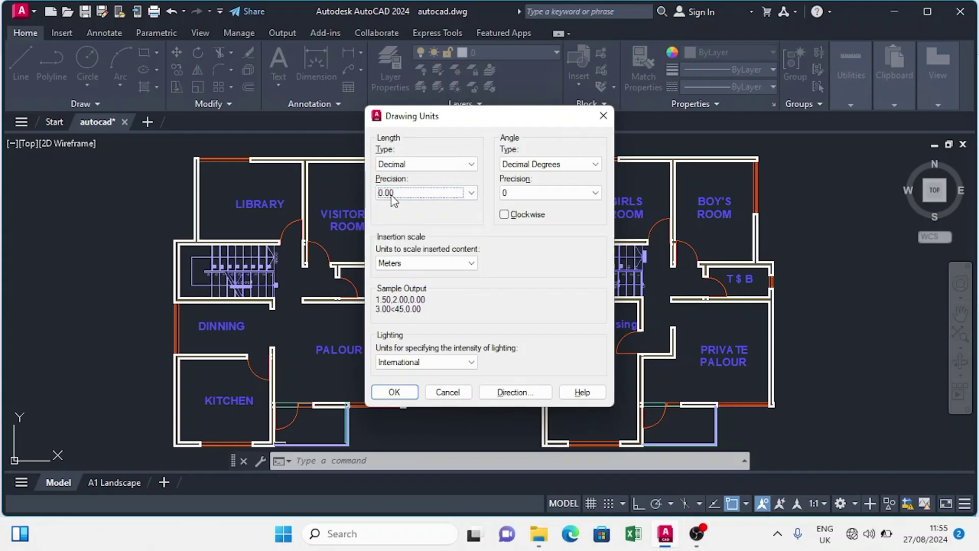
click(424, 262)
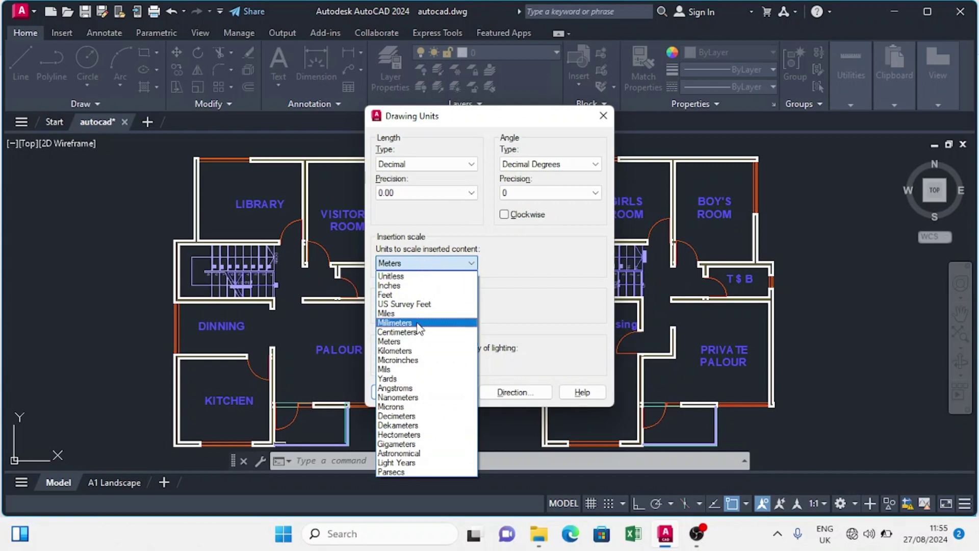
click(408, 343)
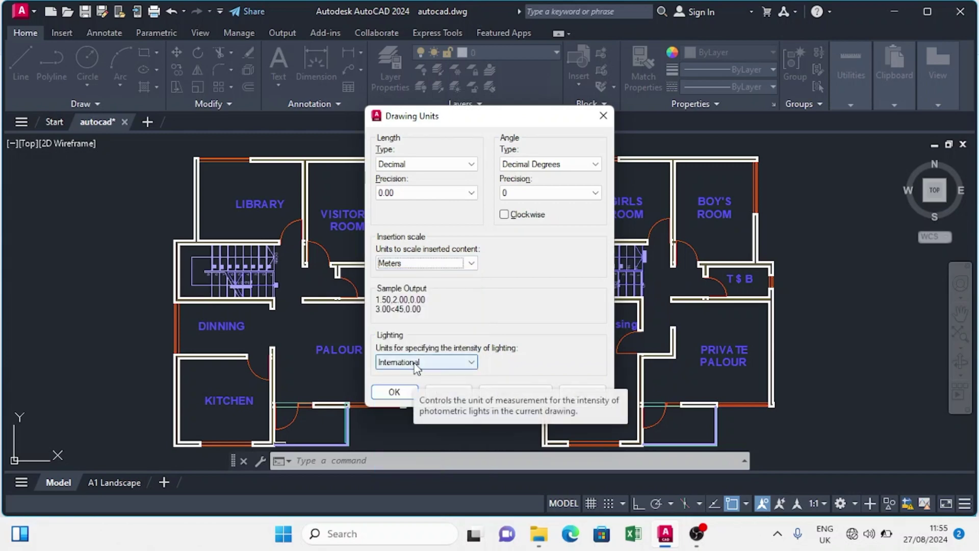
click(403, 399)
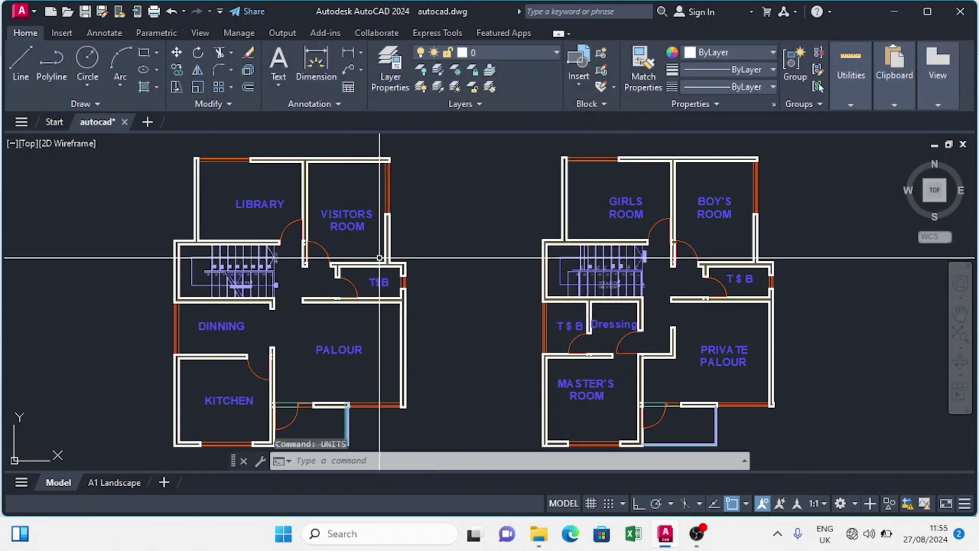
Step: Check the interior dimensions of the visitors room on the first floor plan with Quick Measure
middle_drag(362, 254, 337, 239)
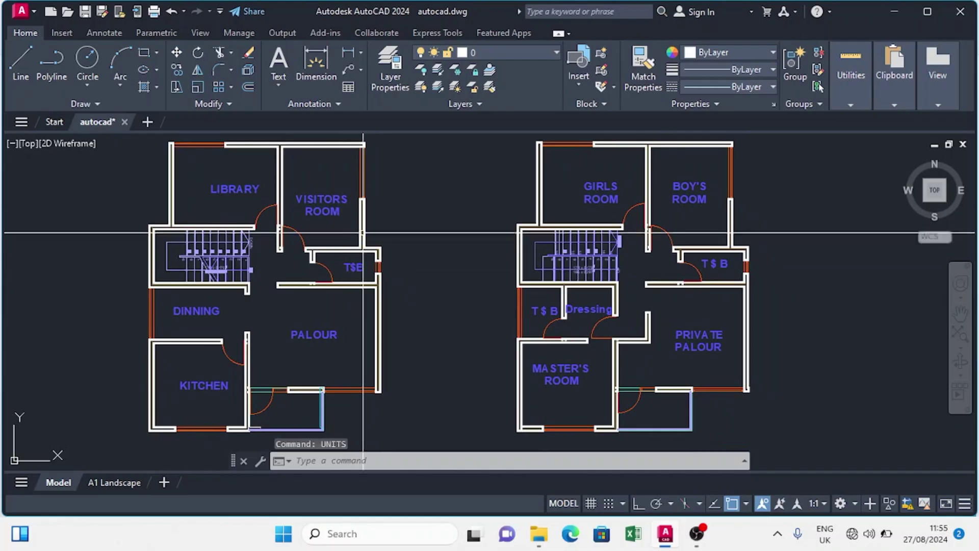
click(853, 104)
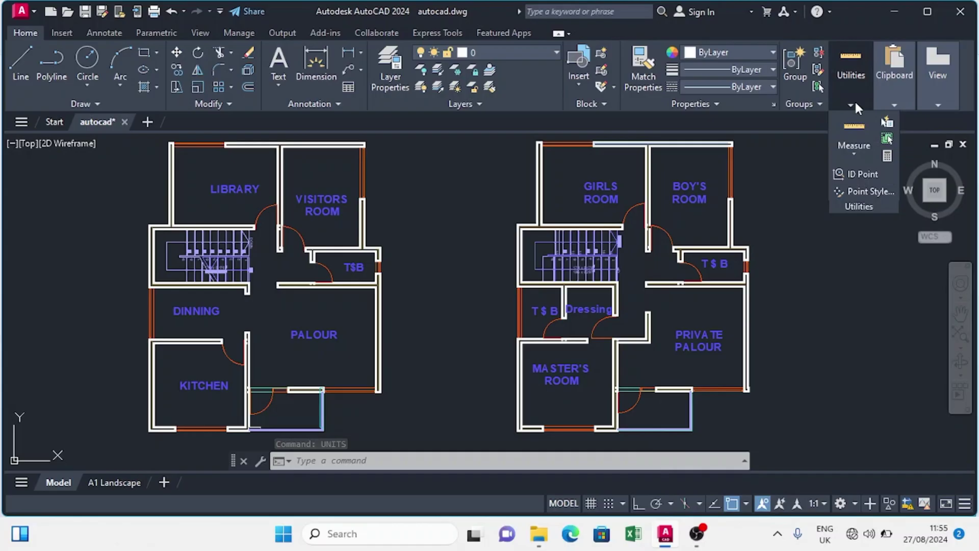
click(858, 151)
click(861, 177)
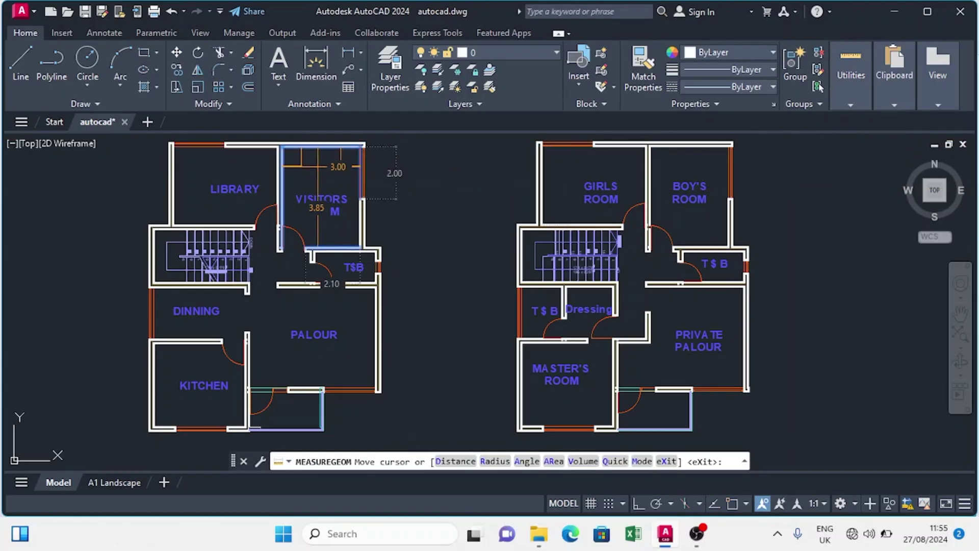
scroll(318, 167, up, 5)
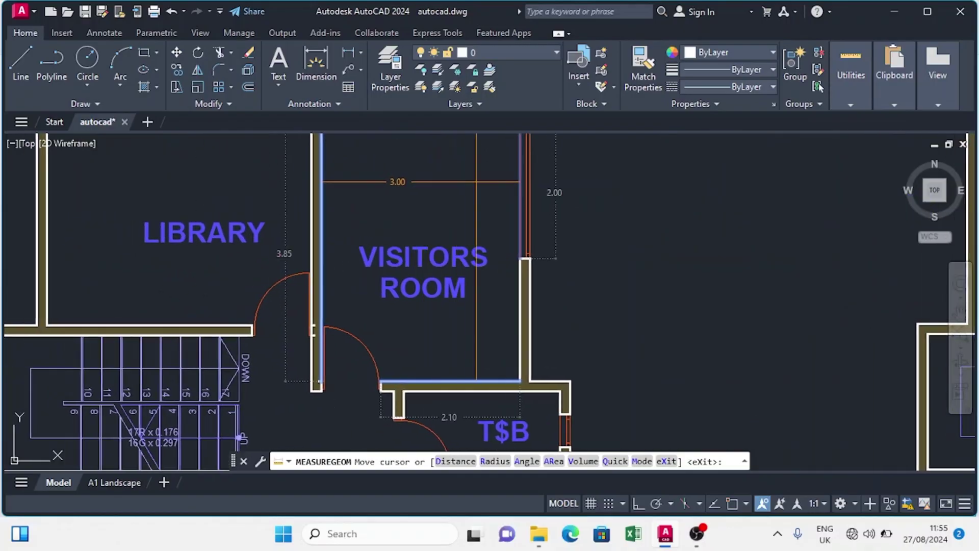
scroll(475, 181, down, 2)
middle_drag(476, 182, 483, 214)
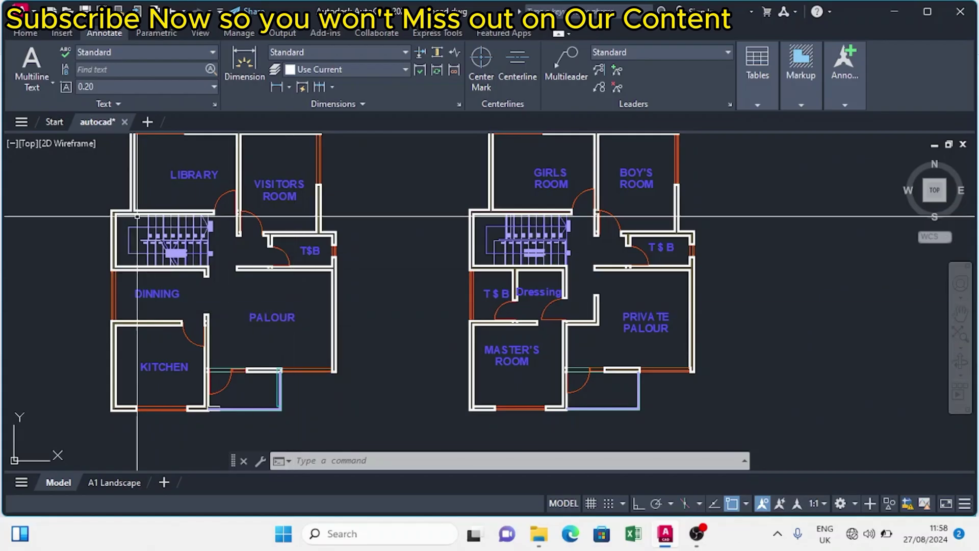
Step: Set the Standard text style's font to Times New Roman and make that style current
click(31, 31)
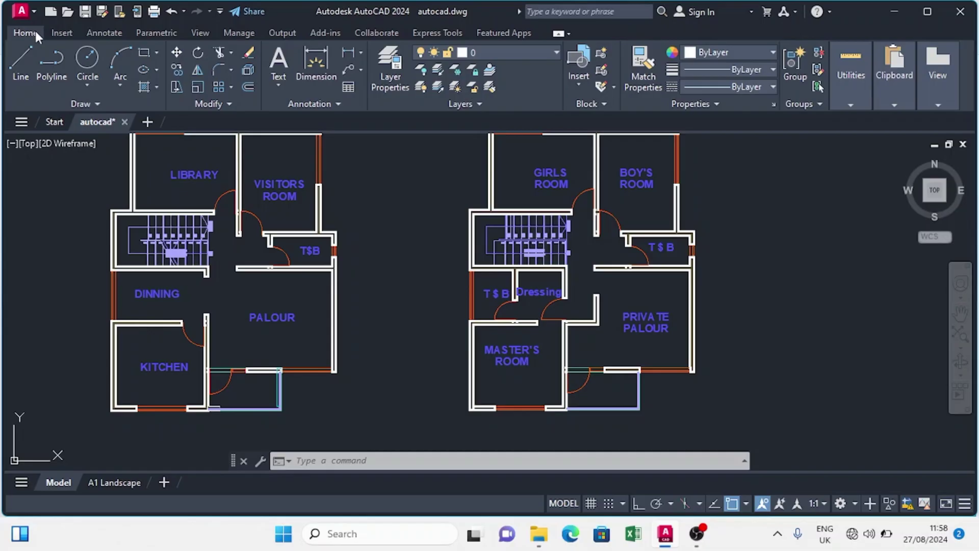
click(105, 33)
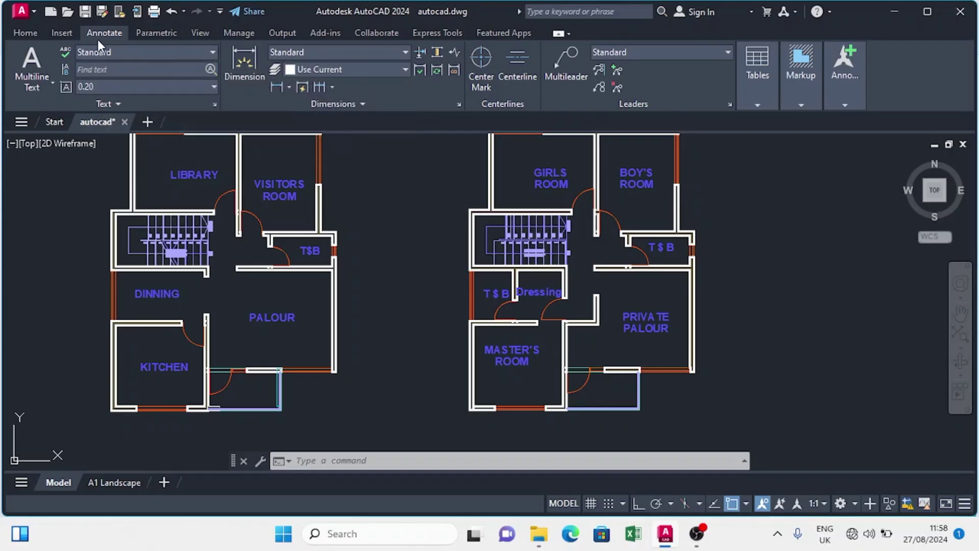
click(167, 50)
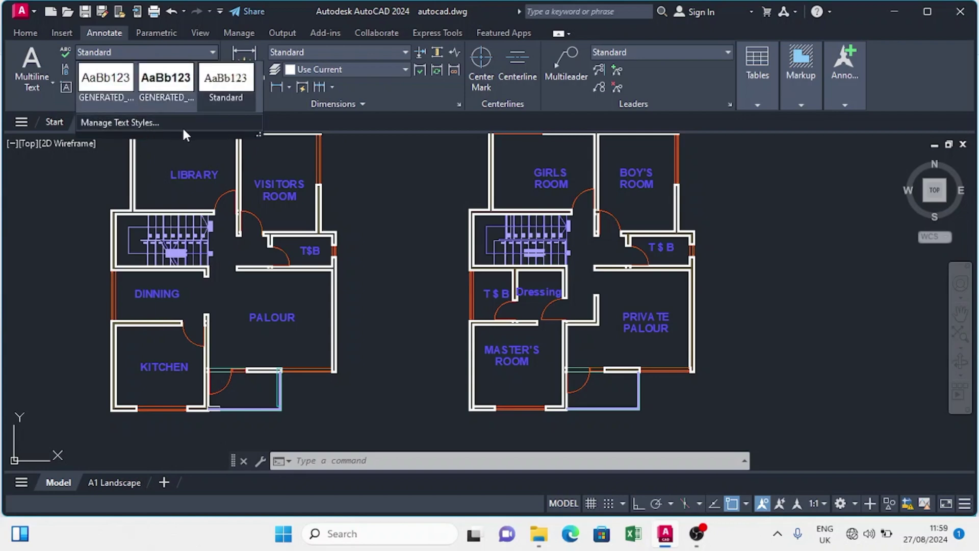
click(143, 121)
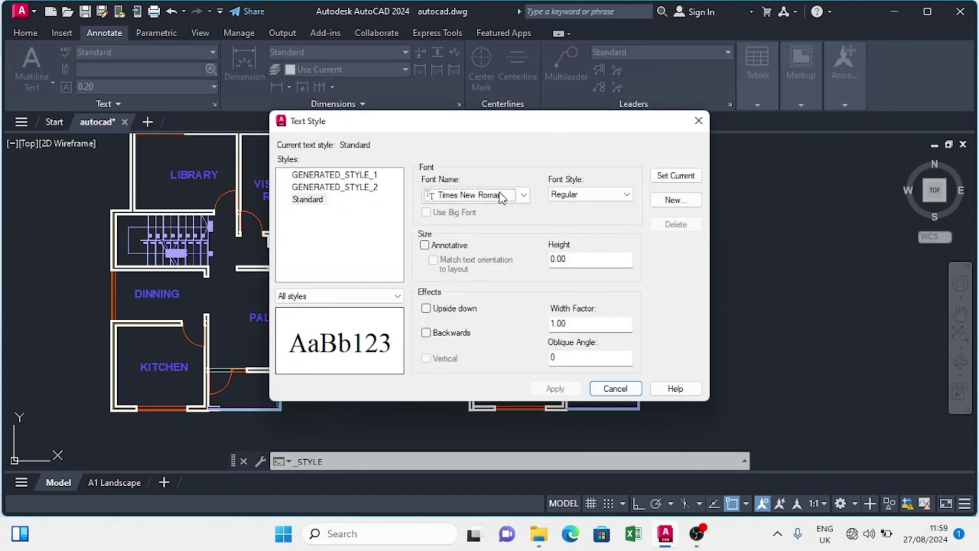
click(501, 195)
scroll(492, 133, up, 2)
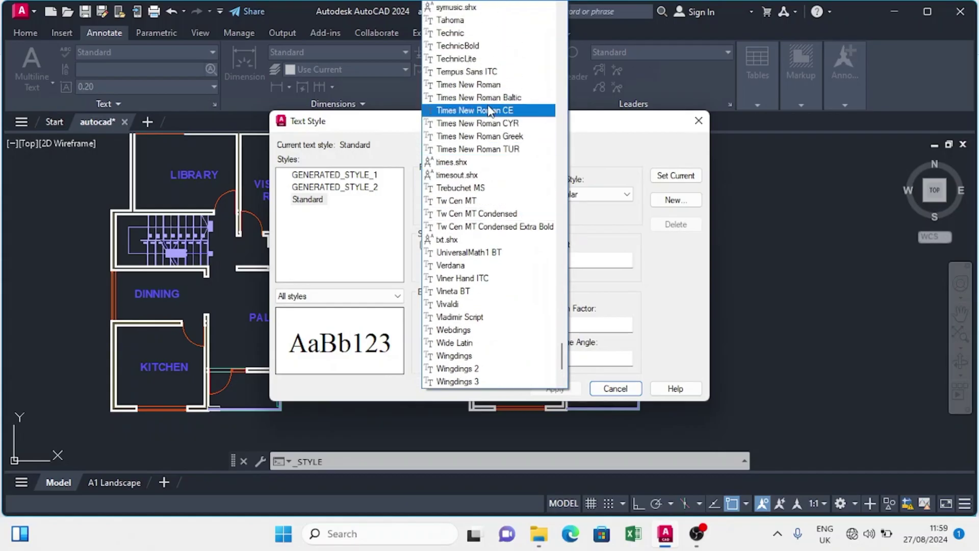
click(472, 86)
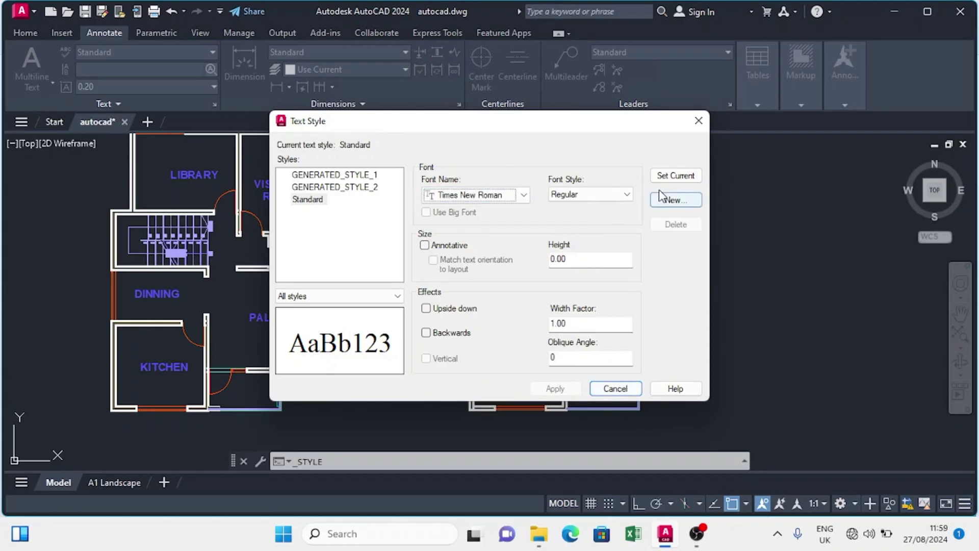
click(676, 178)
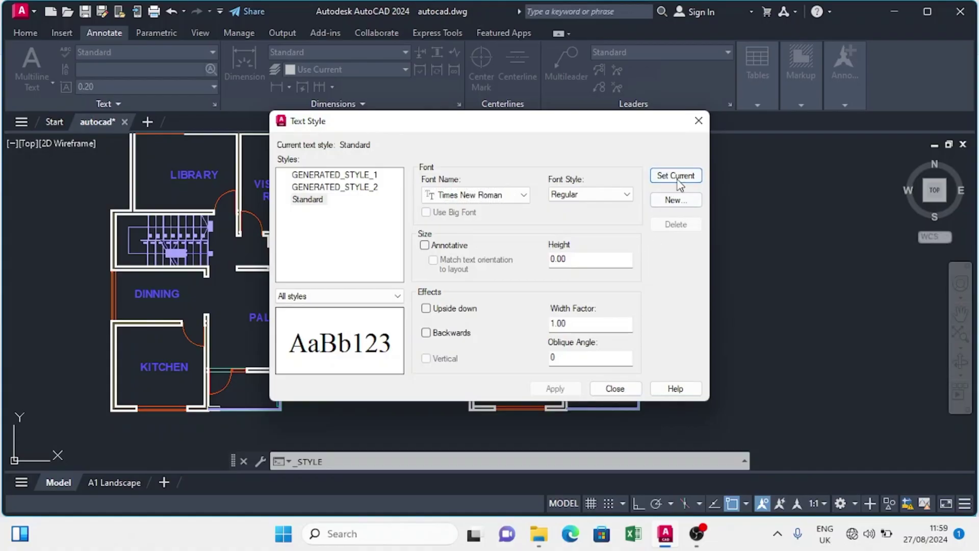
click(698, 121)
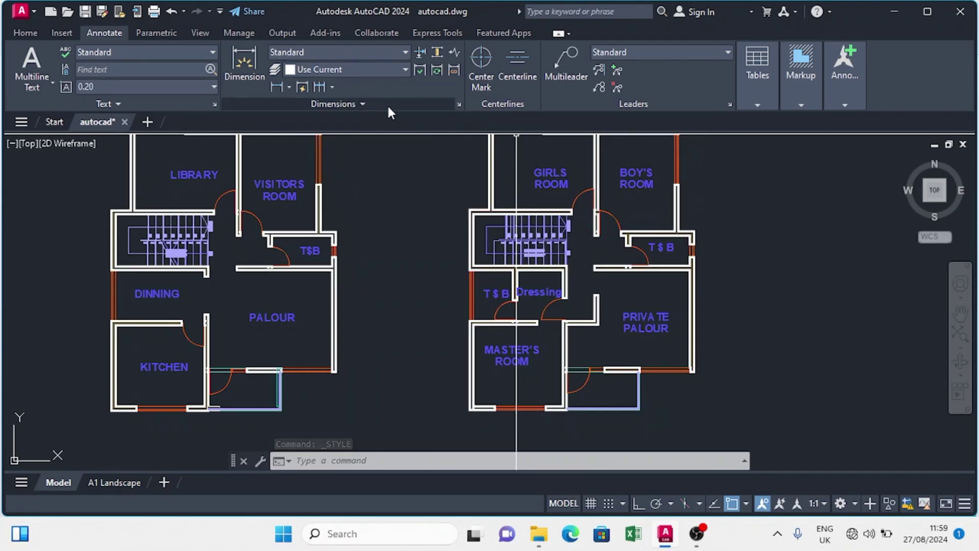
Step: Modify the Standard dimension style, setting the baseline spacing of its dimension lines to 3.75
click(458, 101)
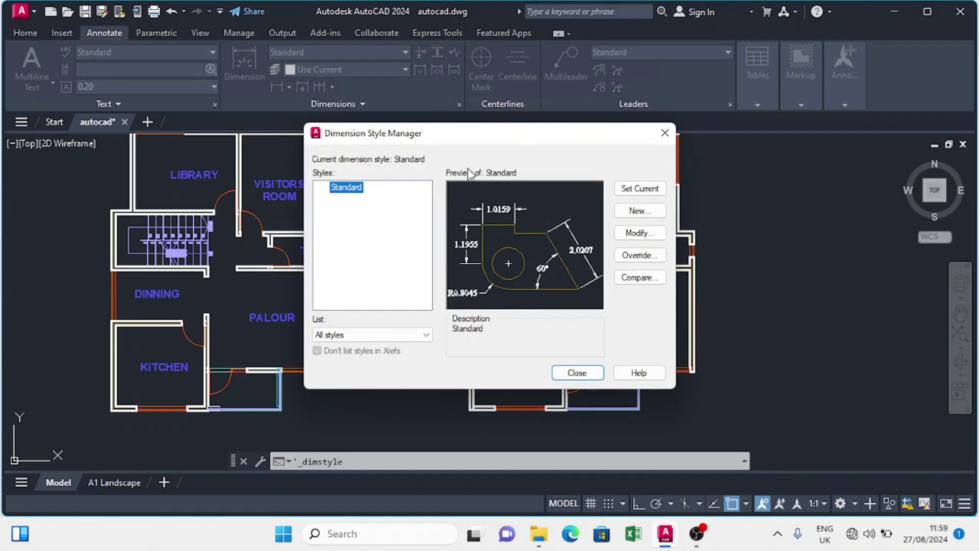
click(642, 234)
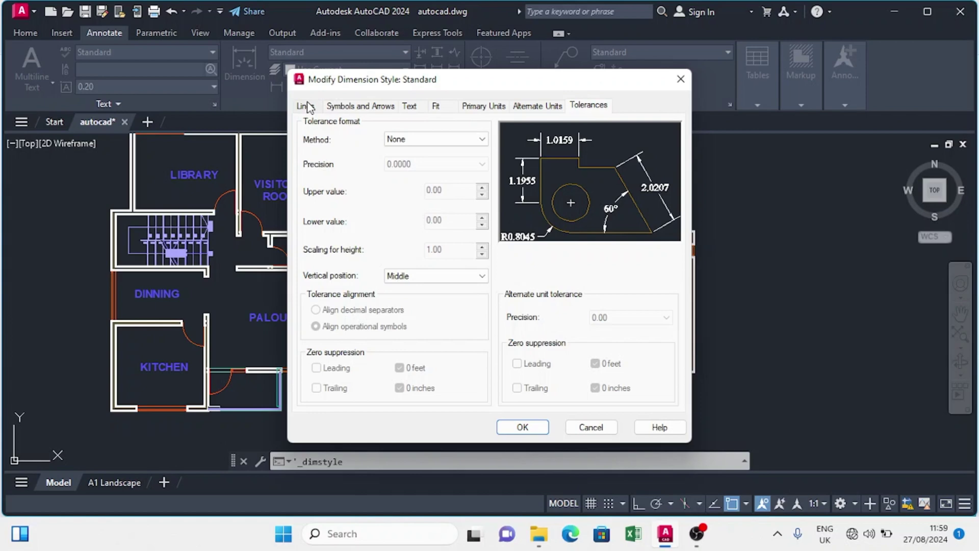
click(306, 106)
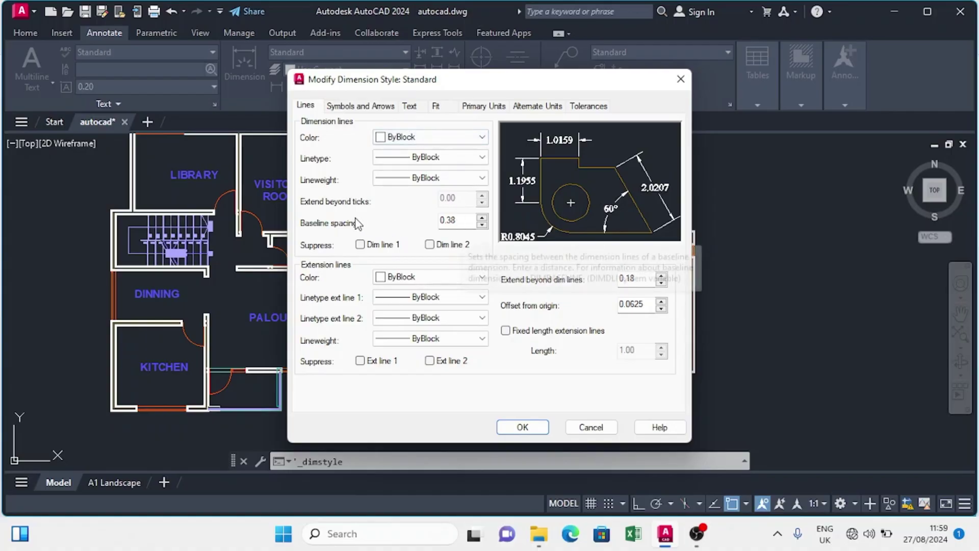
drag(468, 224, 439, 222)
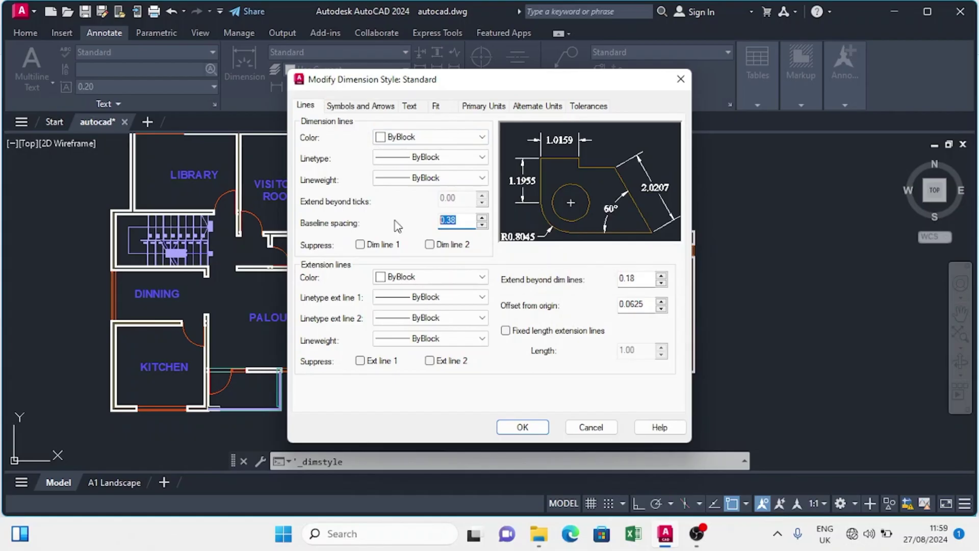
text(3.75)
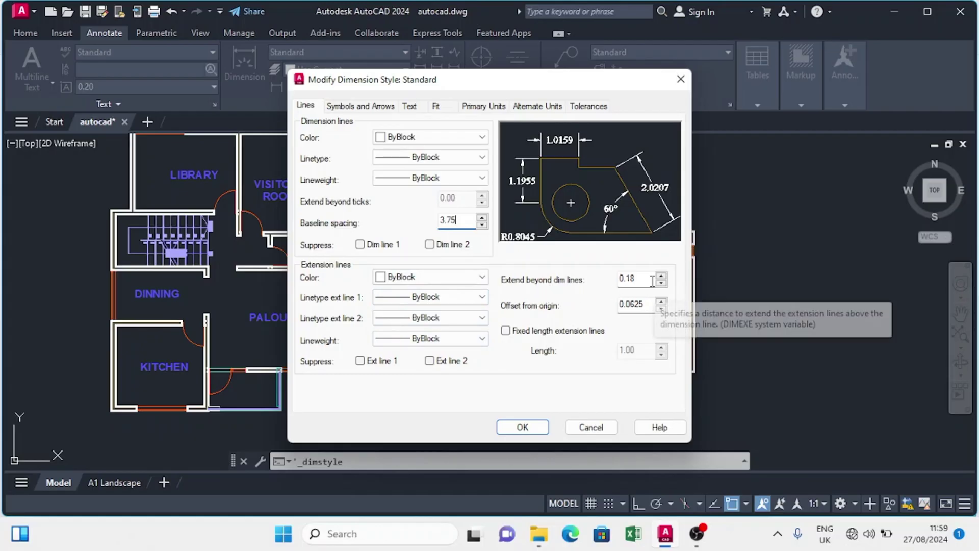
Step: Set the extension lines to extend 1.25 beyond the dimension lines with a 0.625 origin offset, and enable fixed length extension lines
drag(653, 281, 602, 283)
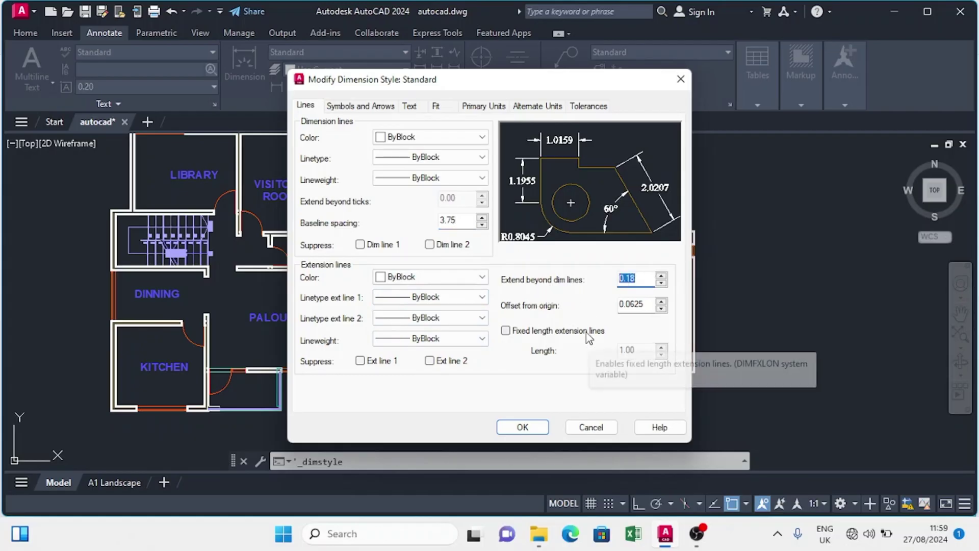
text(1.25)
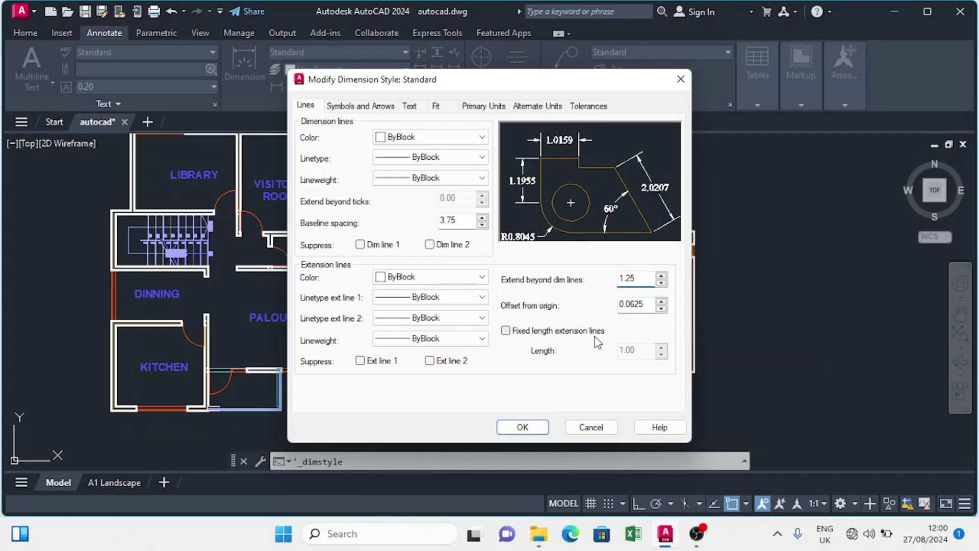
drag(651, 306, 564, 307)
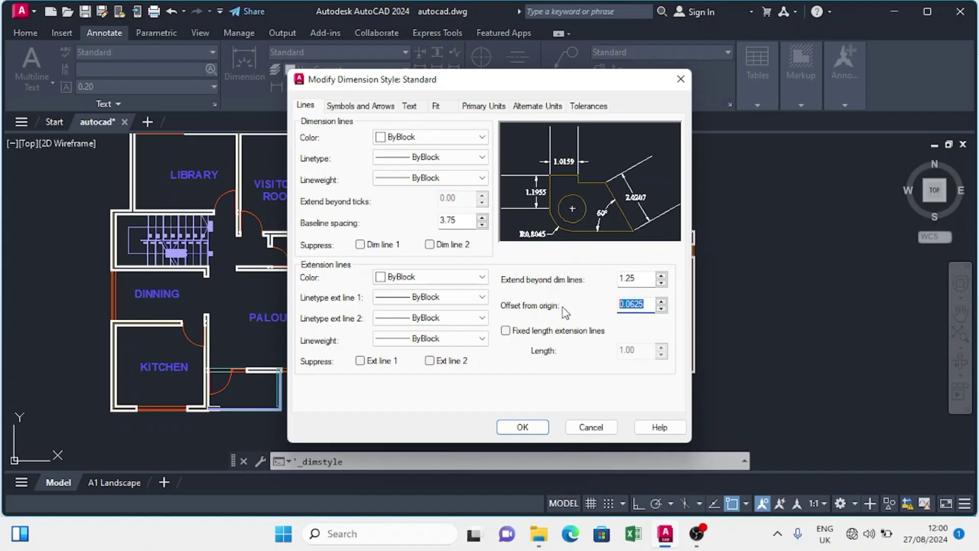
text(0.)
click(506, 331)
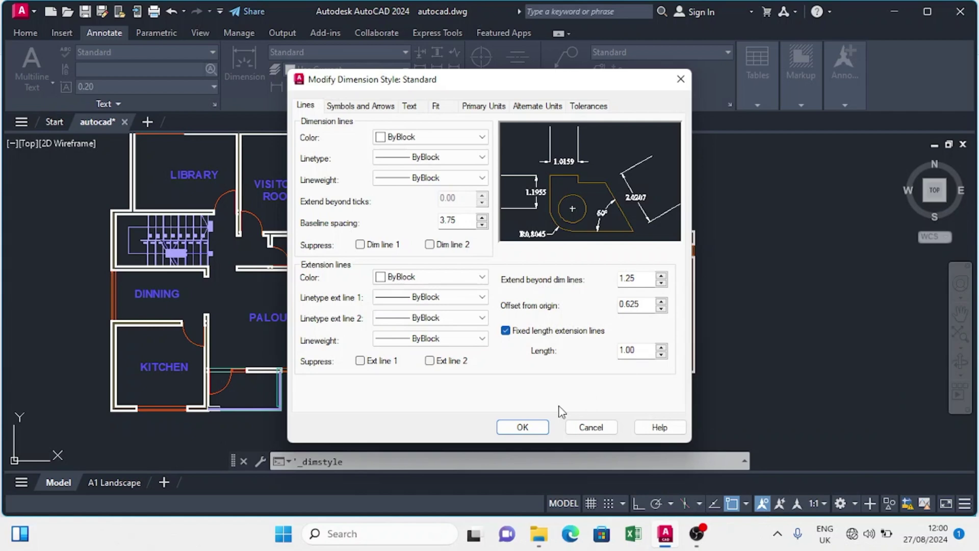
Step: Set the dimension style's arrow size to 2.50 and its center marks to the Mark type with size 2.50
click(360, 108)
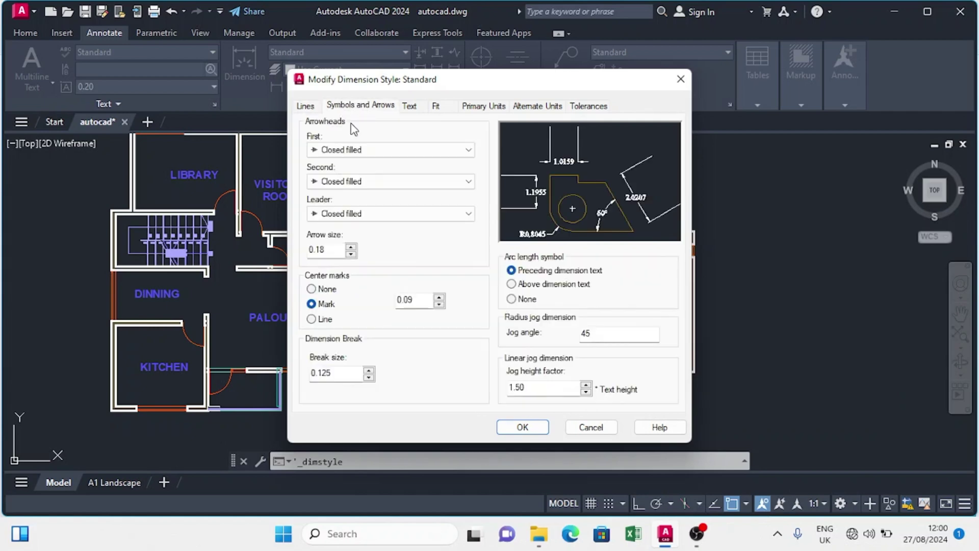
click(324, 247)
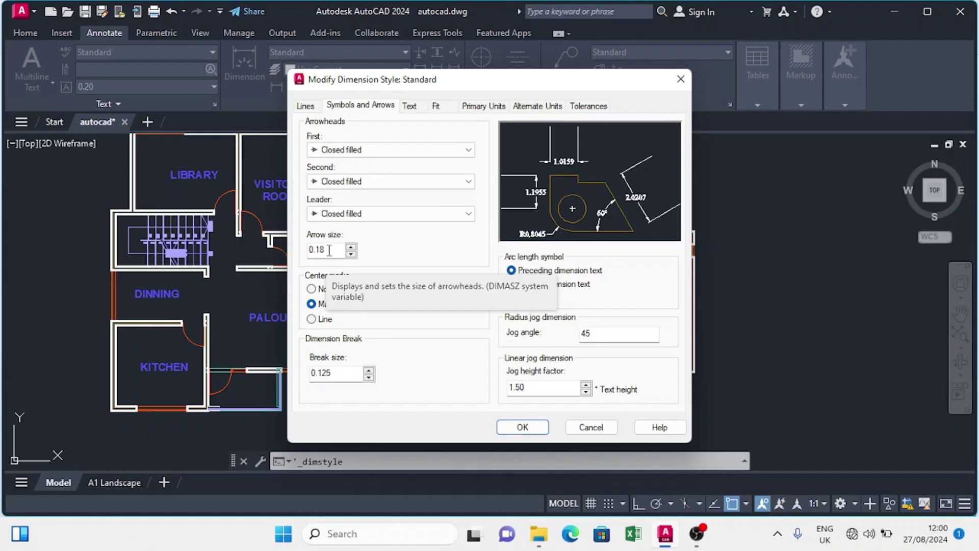
drag(337, 249, 298, 261)
text(2.50)
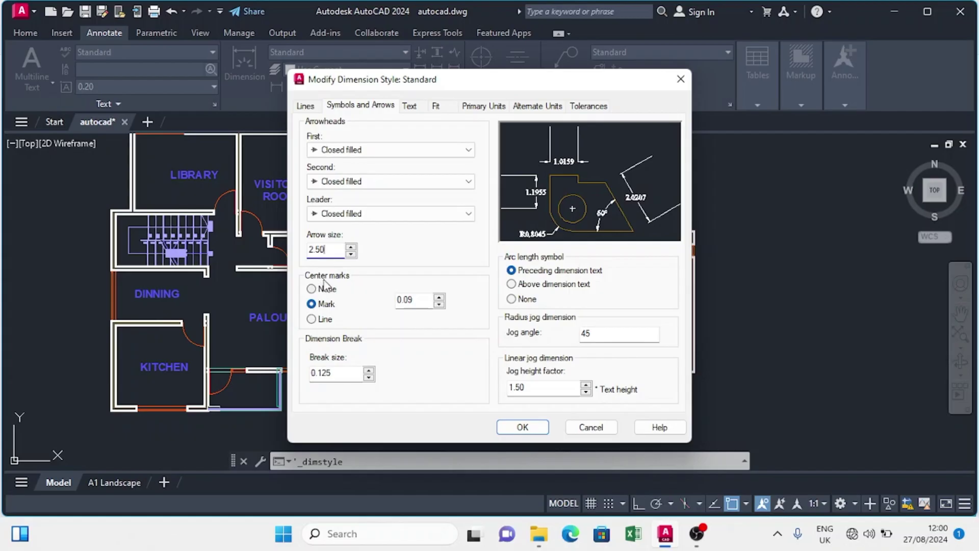
click(311, 304)
key(Tab)
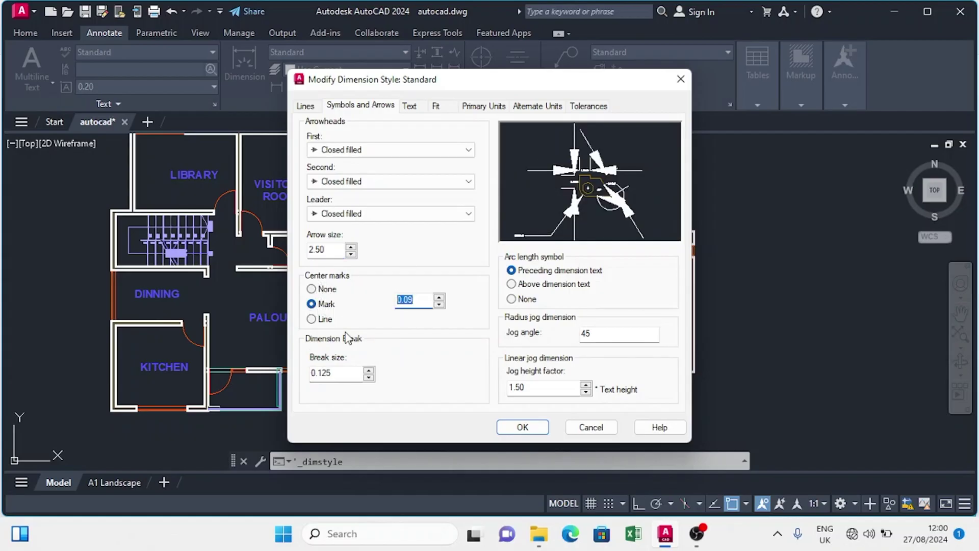
text(2.50)
Step: Set the dimension break size to 3.75
click(338, 375)
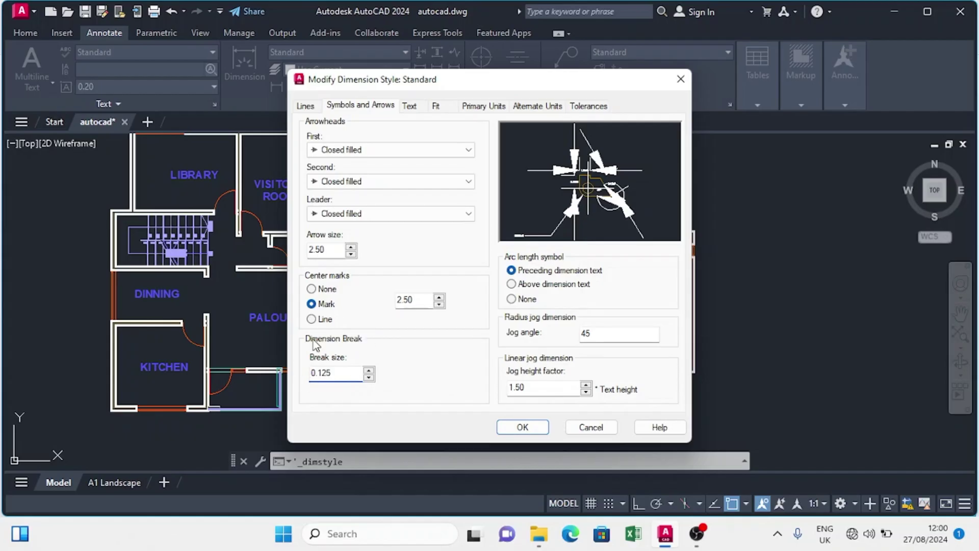
drag(338, 373, 259, 375)
text(3.75)
click(600, 335)
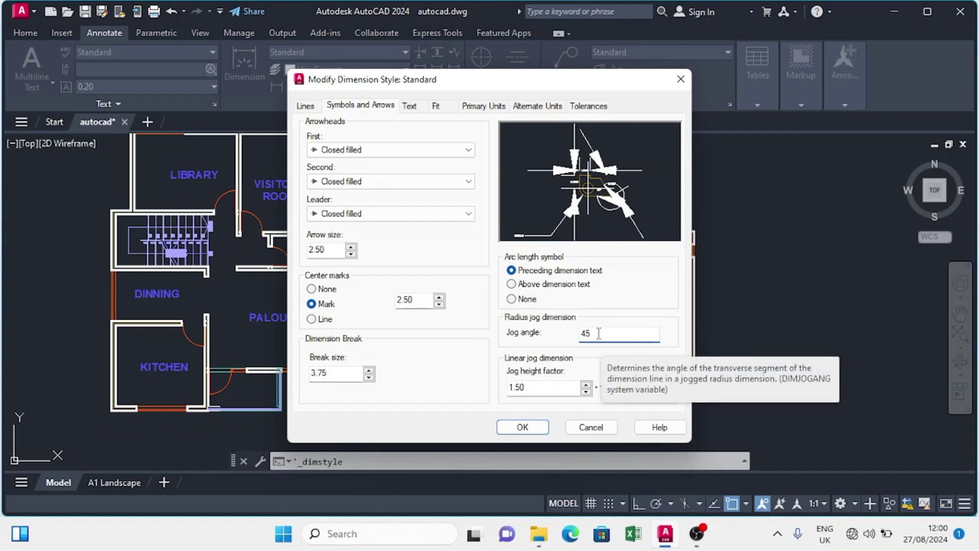
Step: Set the dimension text height to 2.50 and its vertical placement to Above
click(534, 388)
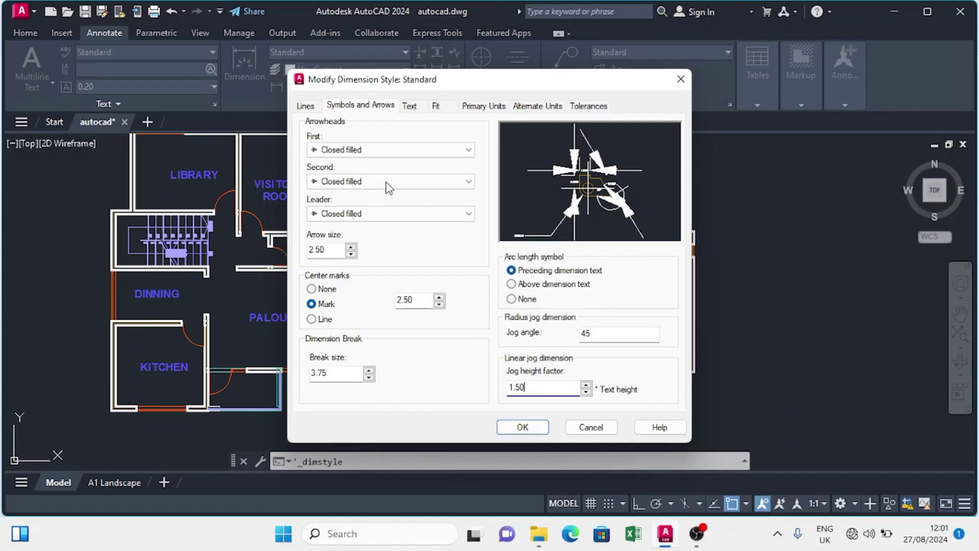
click(409, 107)
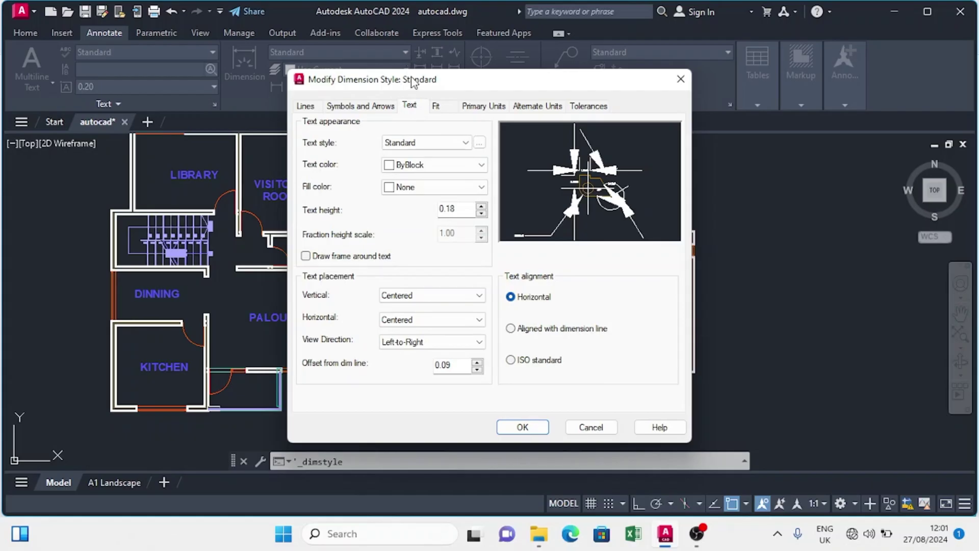
drag(469, 209, 369, 217)
text(2.50)
click(411, 295)
click(408, 317)
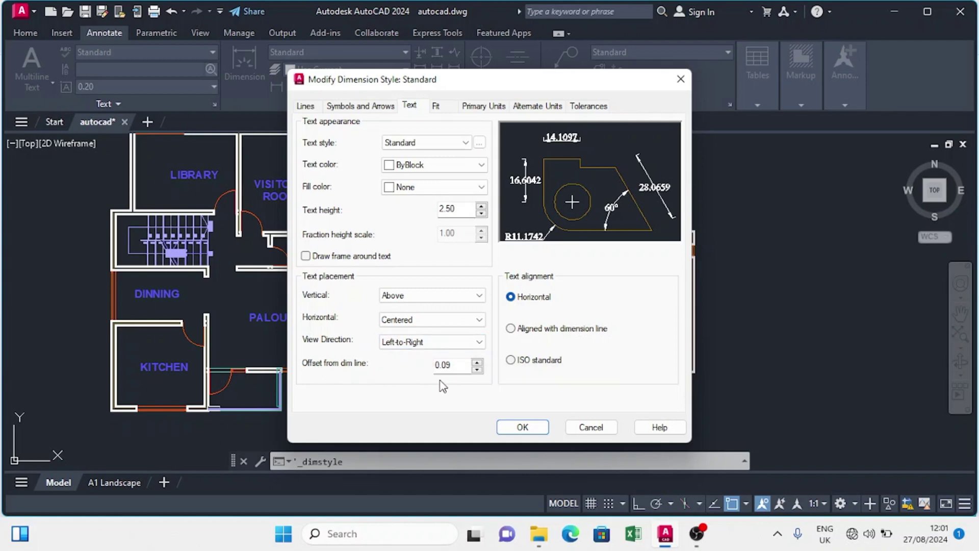
Step: Set the text offset from the dimension line to 0.625 and the text alignment to ISO standard
double_click(461, 371)
text(0)
click(517, 360)
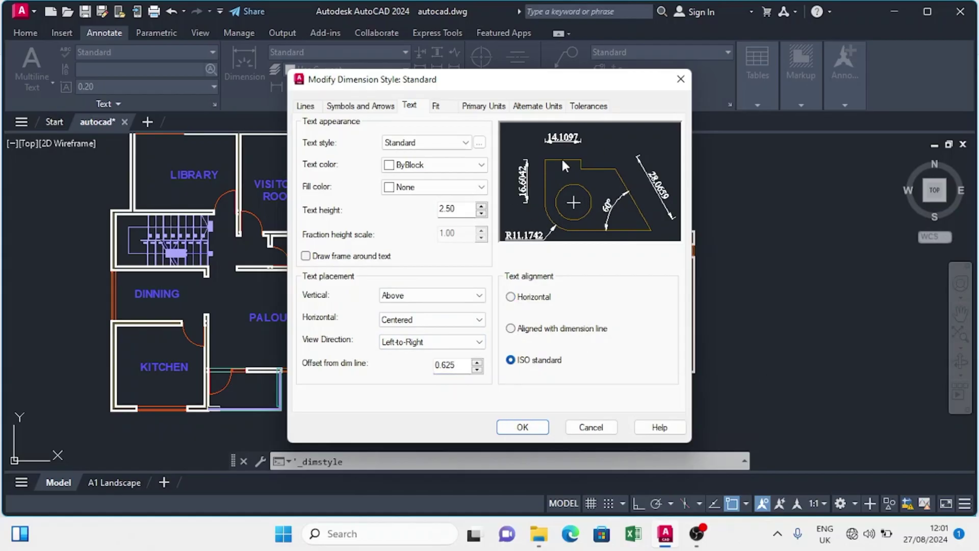
Step: Set the overall dimension scale to 0.10 and enable drawing the dimension line between extension lines
click(435, 106)
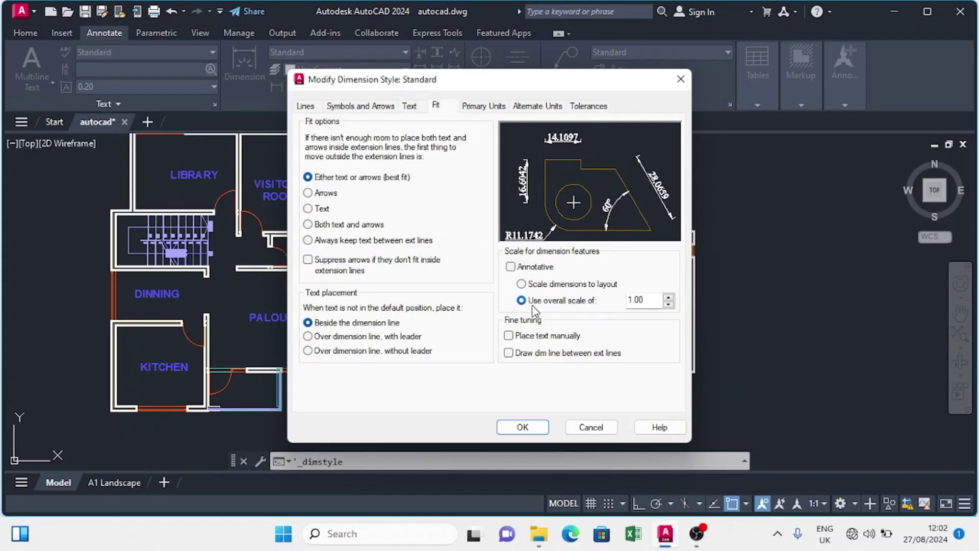
drag(646, 304, 592, 294)
text(0.)
click(512, 354)
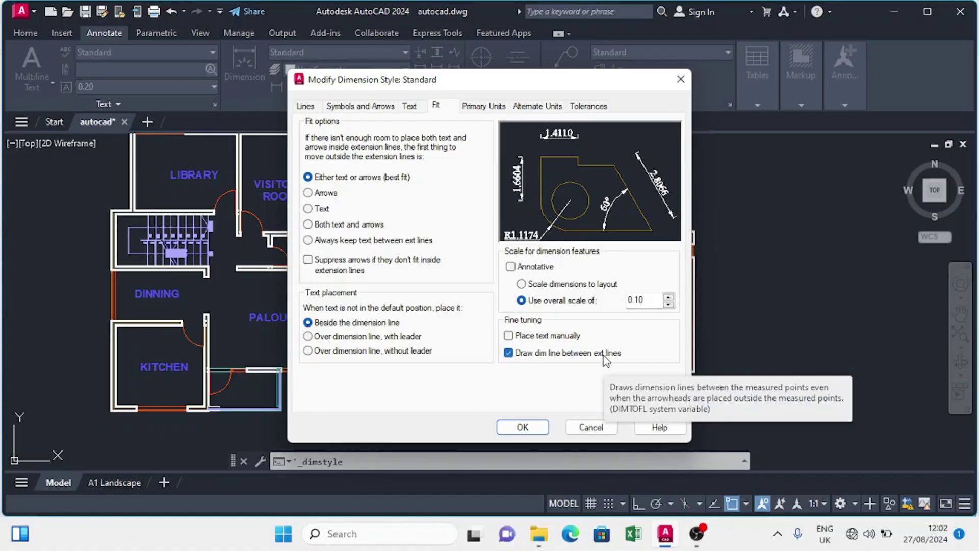
Step: Set the linear precision of the dimension style's primary units to 0.00
click(485, 107)
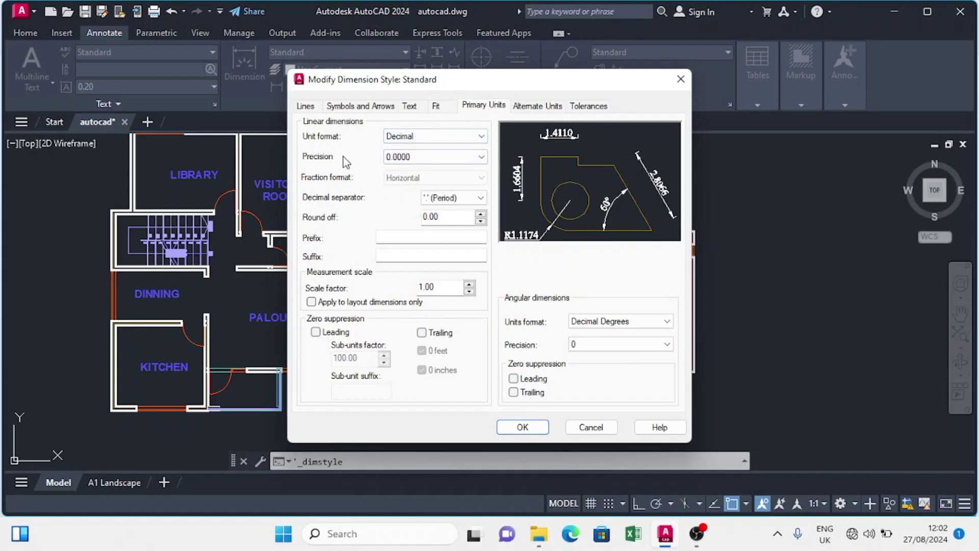
click(451, 163)
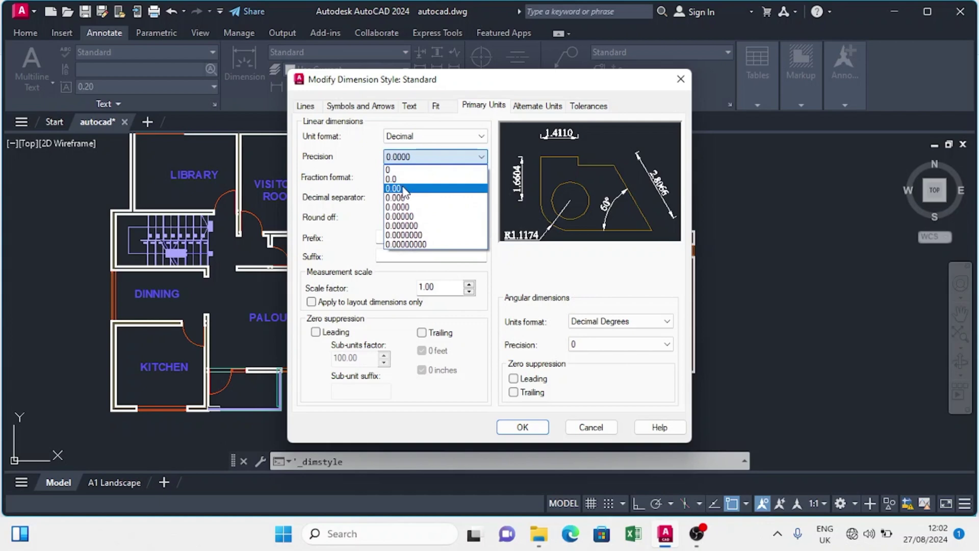
click(405, 190)
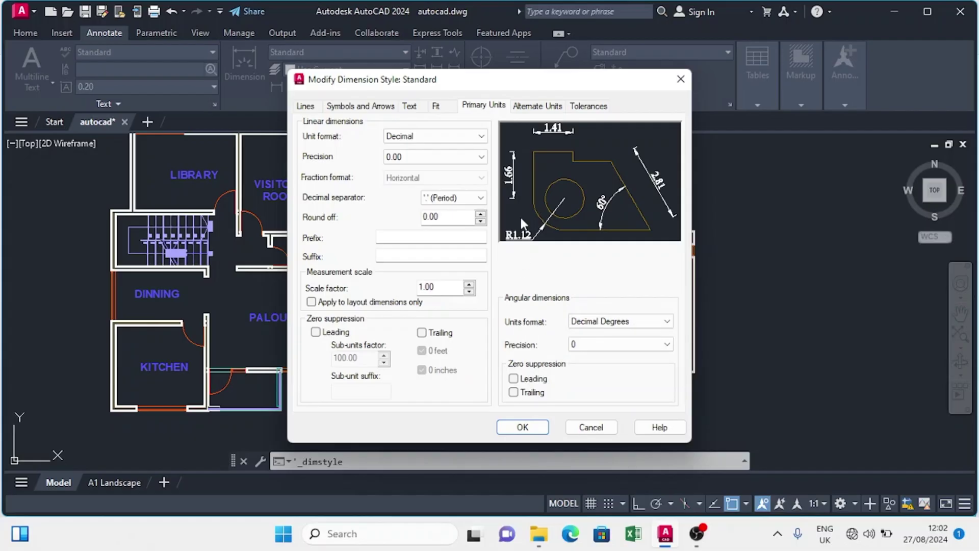
Step: Set the tolerance vertical position to Bottom and make the modified Standard dimension style current
click(537, 105)
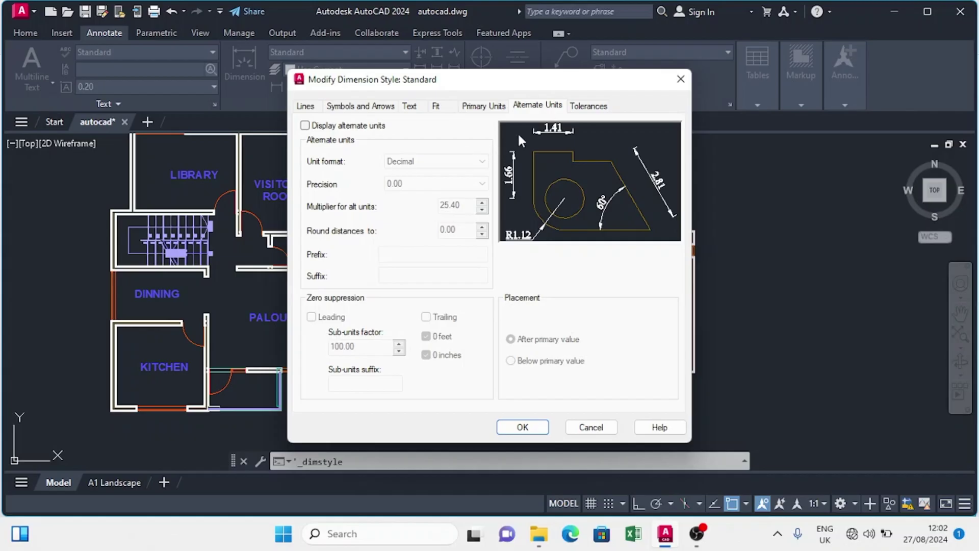
click(585, 111)
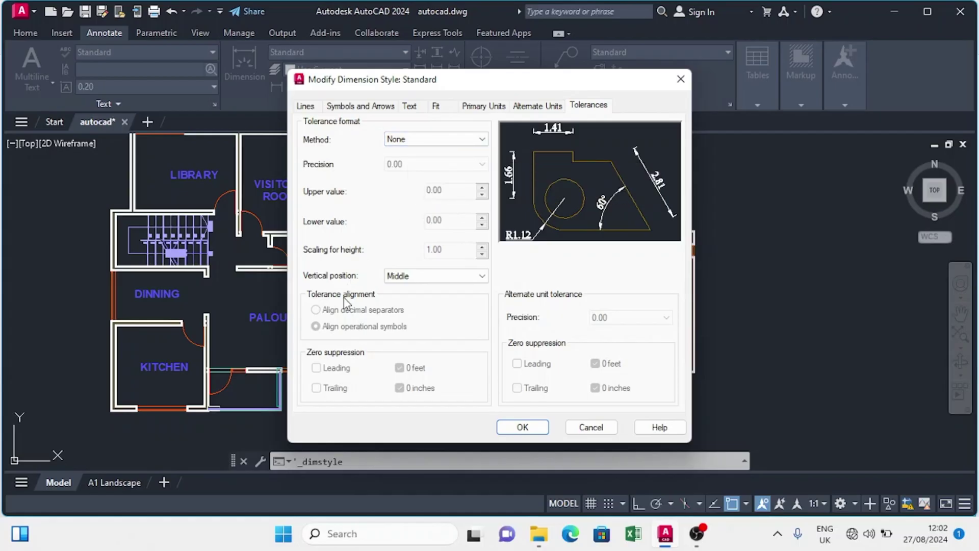
click(398, 276)
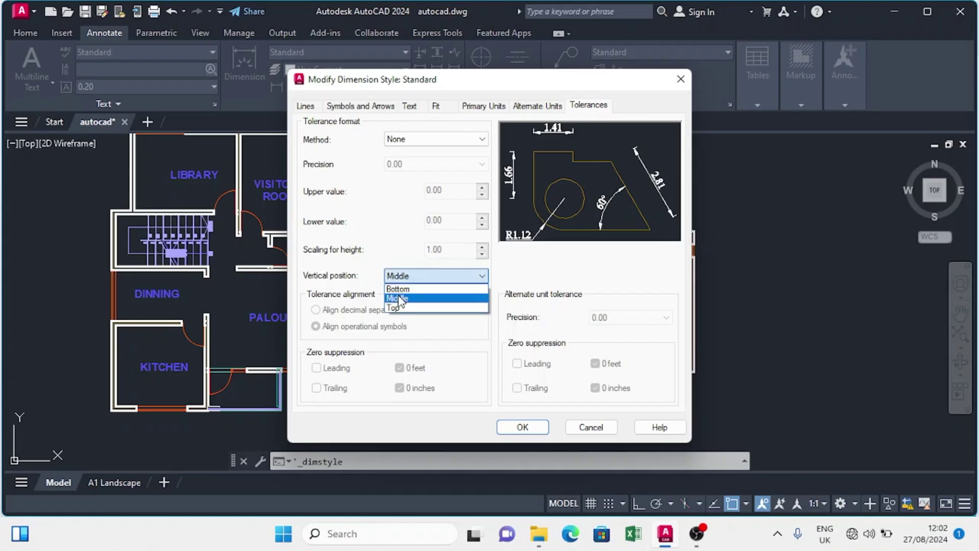
click(398, 304)
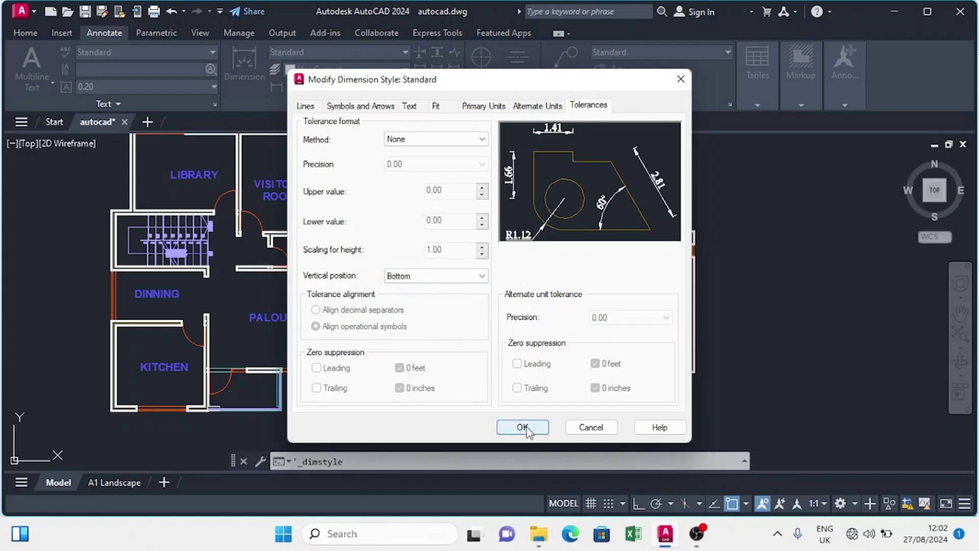
click(542, 428)
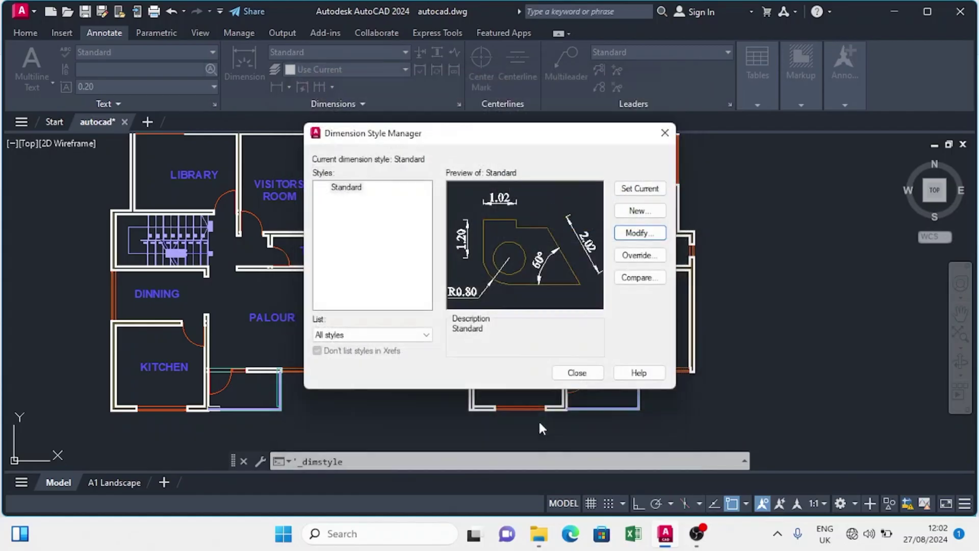
click(645, 190)
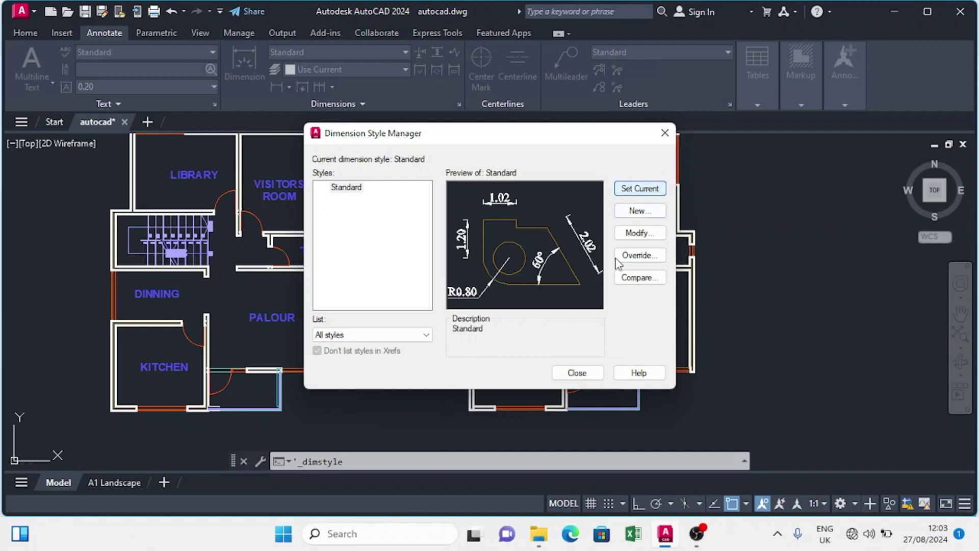
click(577, 372)
Step: Dimension the full length of the outer wall along the library and visitors room, placing the dimension just above the wall
scroll(368, 284, down, 3)
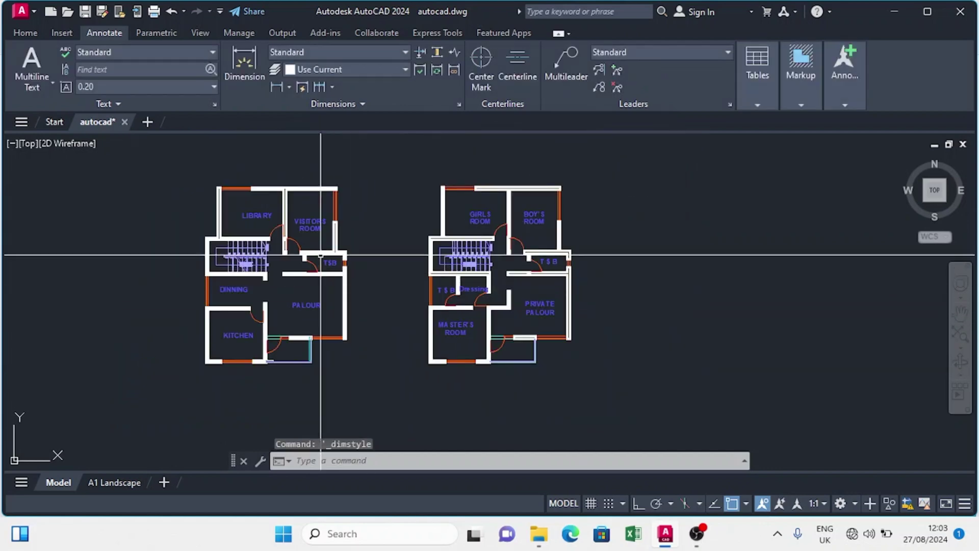
scroll(245, 187, up, 3)
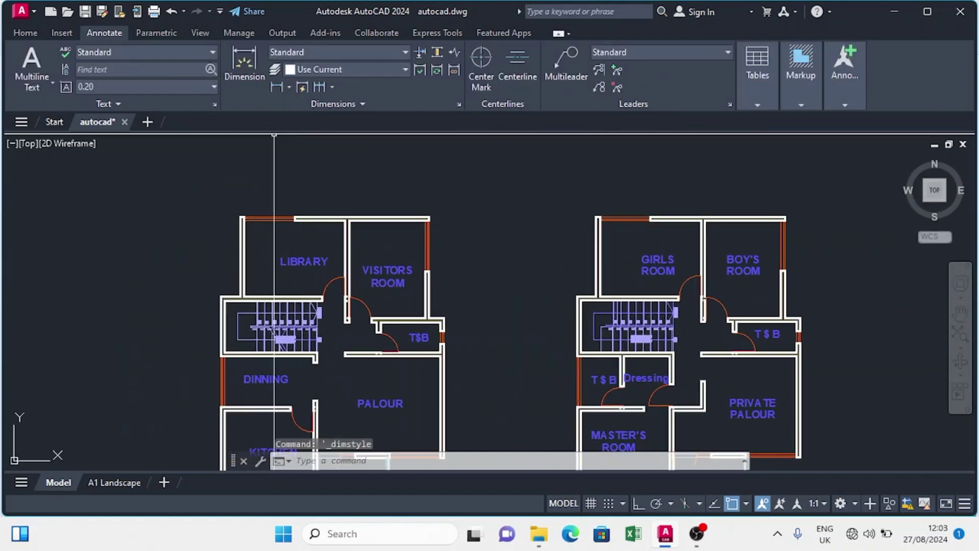
click(241, 51)
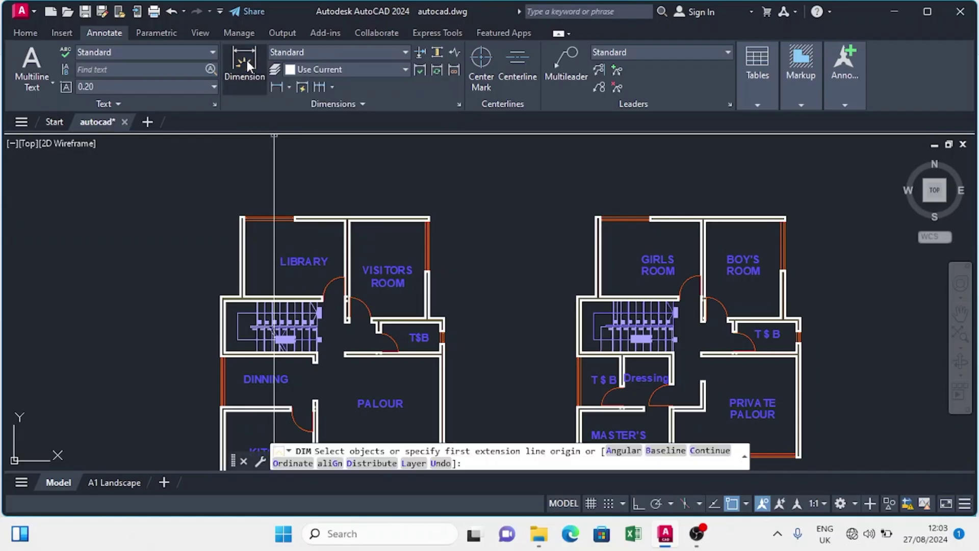
scroll(244, 218, up, 5)
click(217, 212)
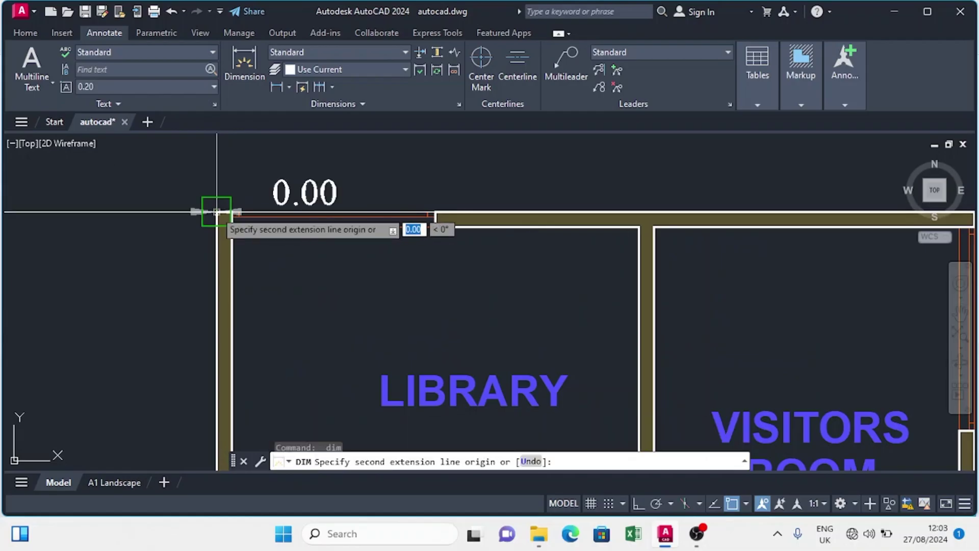
scroll(460, 211, down, 5)
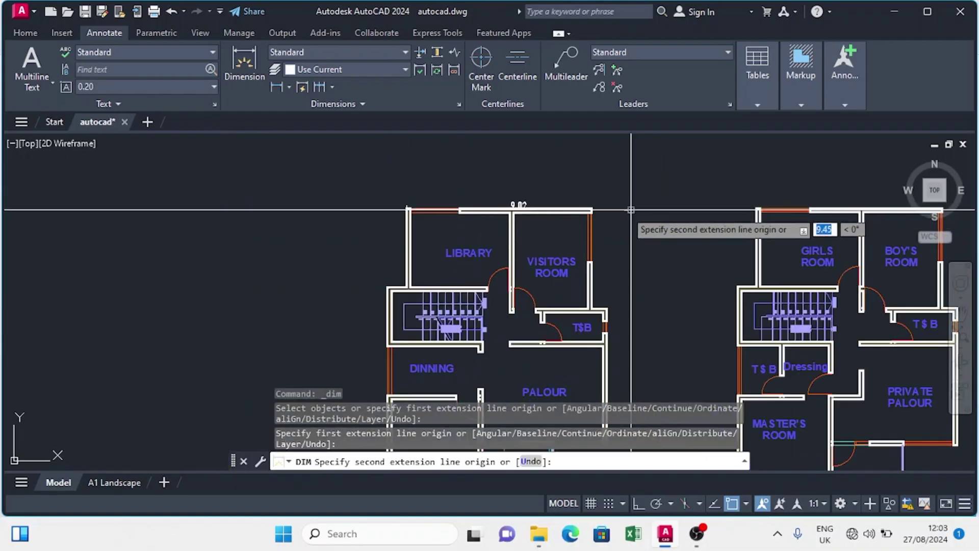
click(592, 209)
scroll(587, 199, up, 3)
click(480, 196)
scroll(481, 197, up, 4)
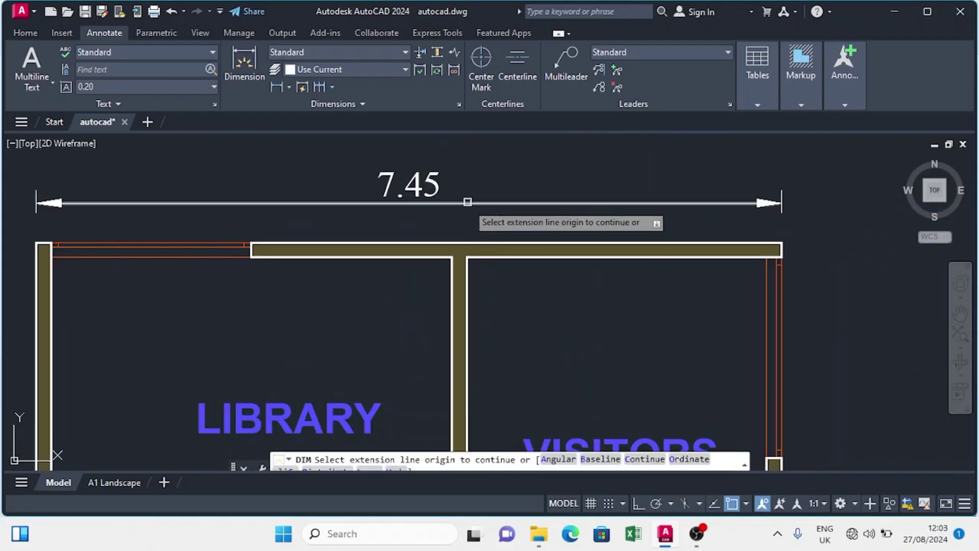
key(Return)
scroll(429, 213, down, 2)
scroll(429, 213, down, 6)
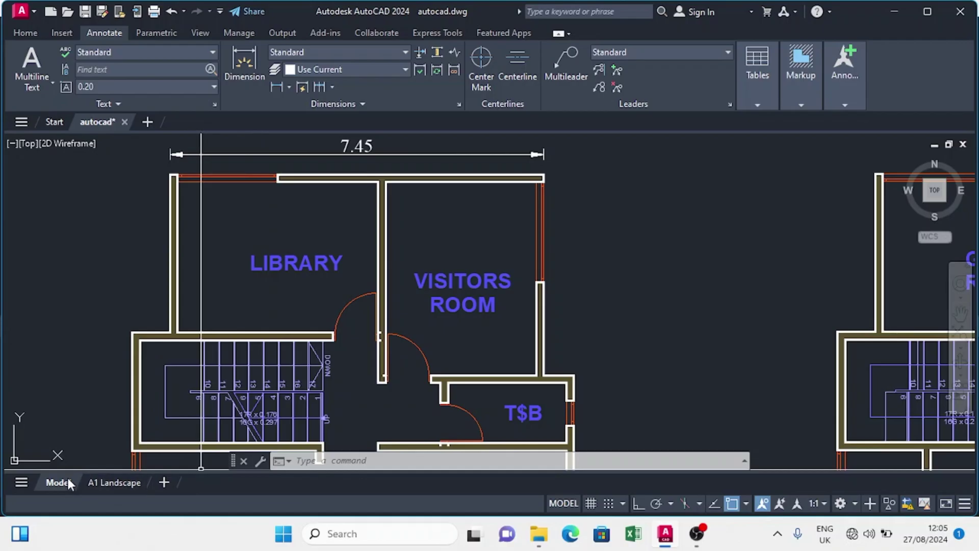
Step: Delete the A1 Landscape layout and dismiss the page setup of the replacement layout
click(117, 482)
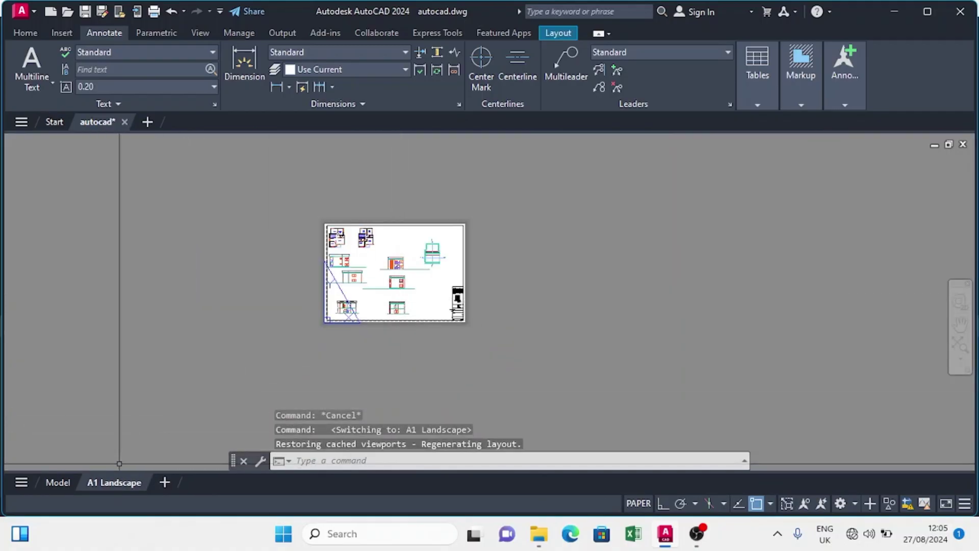
right_click(123, 483)
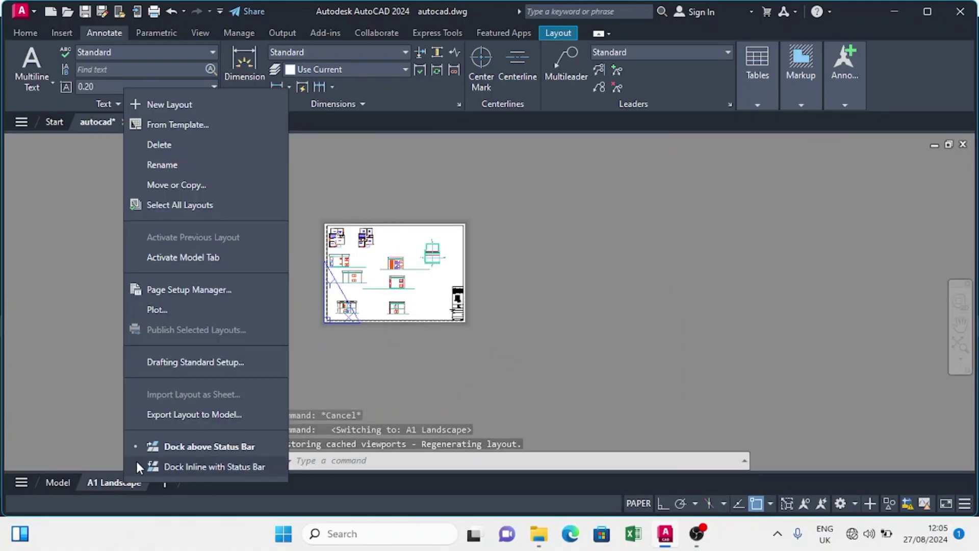
click(160, 143)
click(511, 313)
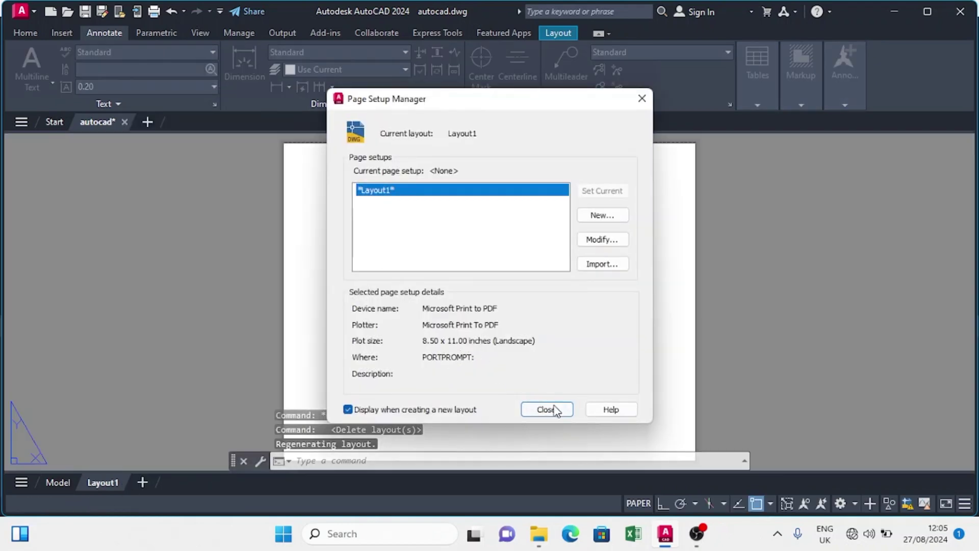
click(555, 410)
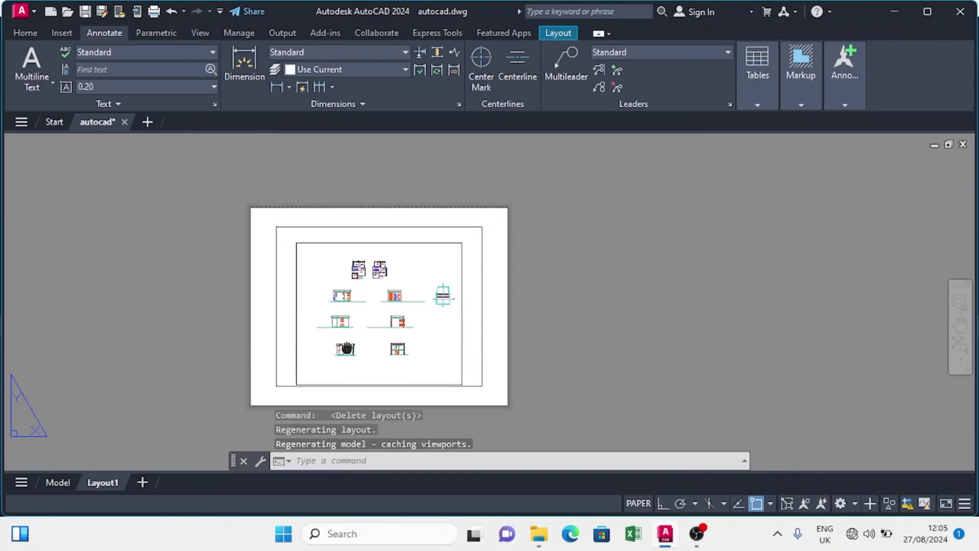
Step: Add a second blank layout, open it and dismiss its page setup
click(142, 481)
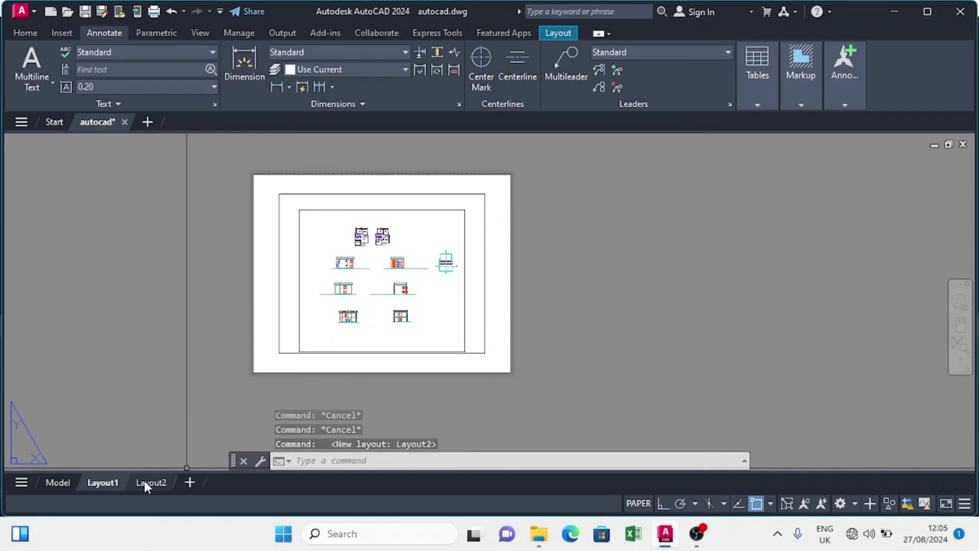
click(149, 482)
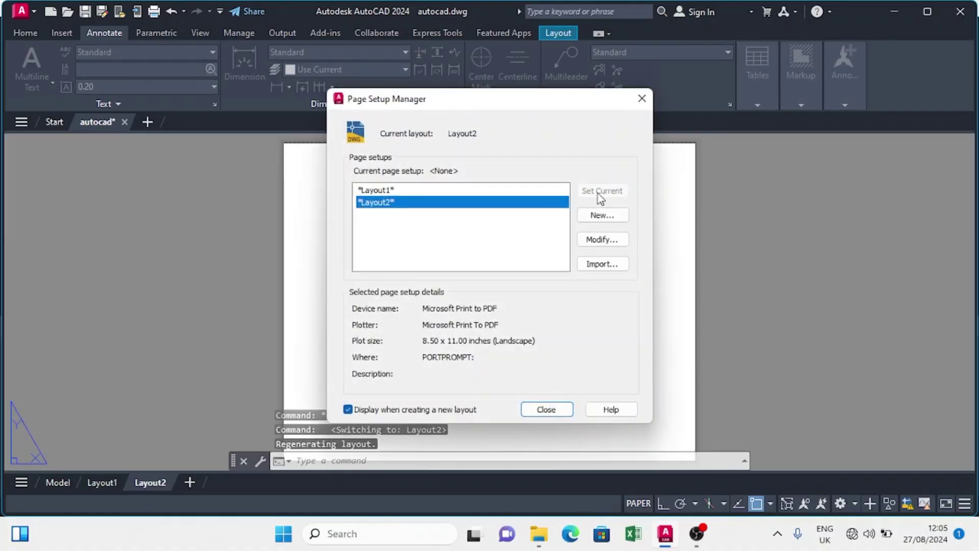
click(642, 99)
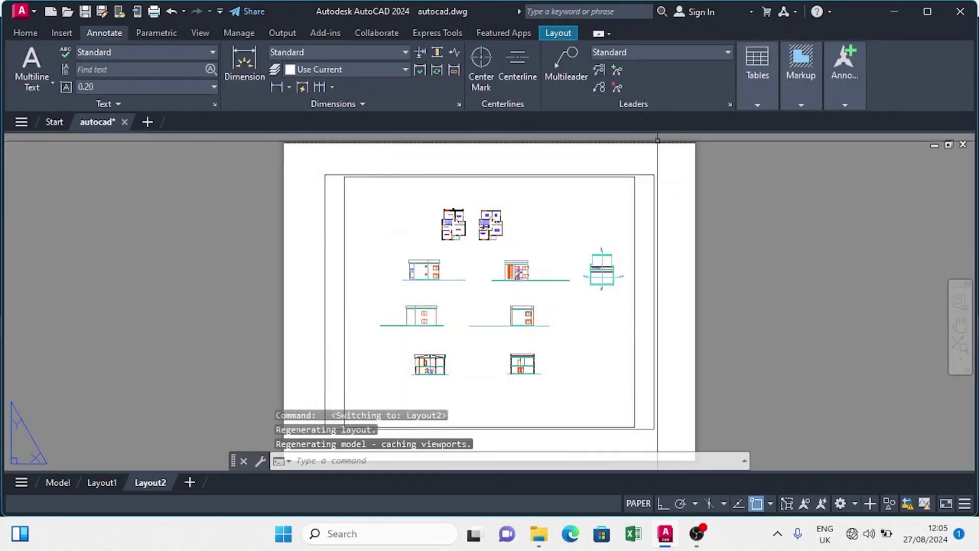
Step: Open the Architectural Metric template from the SheetSets folder as the source for a new layout
right_click(159, 483)
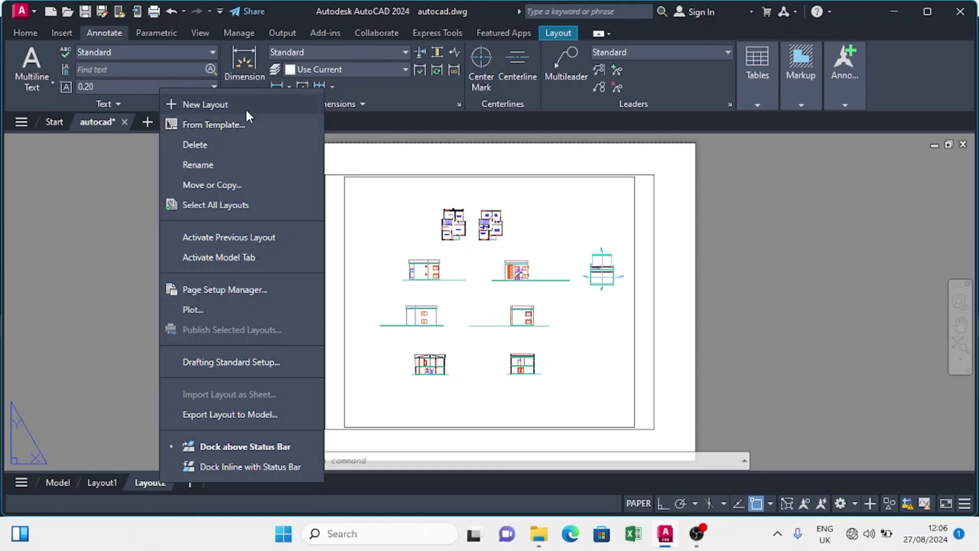
click(256, 127)
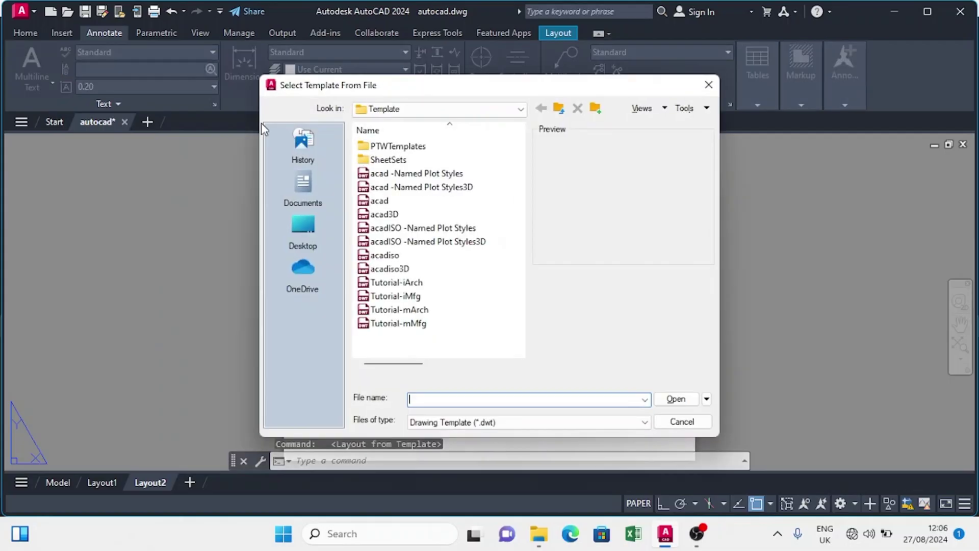
double_click(415, 161)
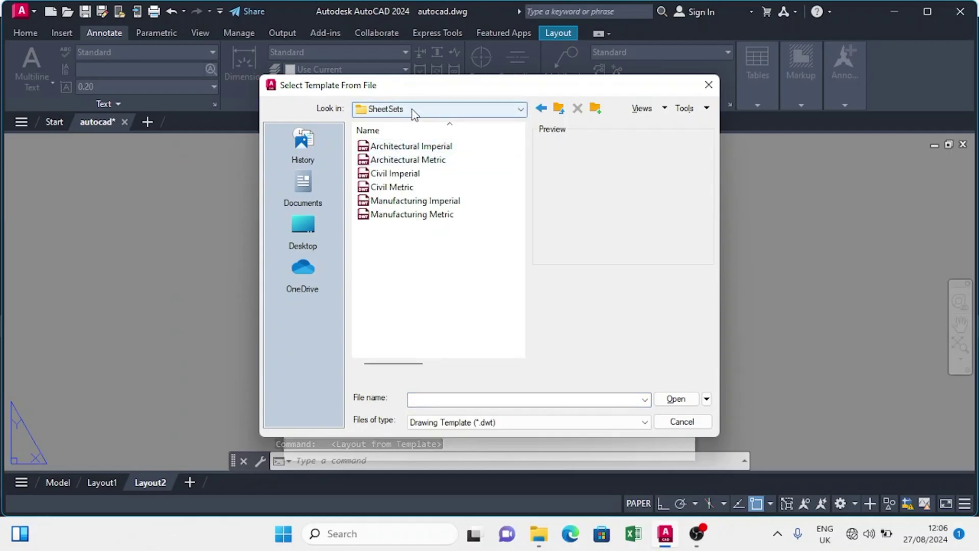
click(414, 161)
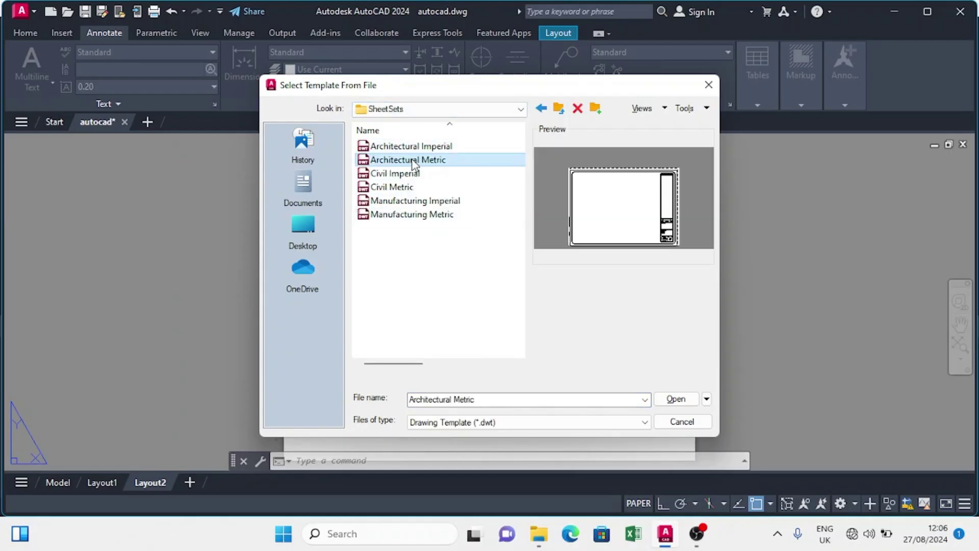
click(414, 162)
click(677, 402)
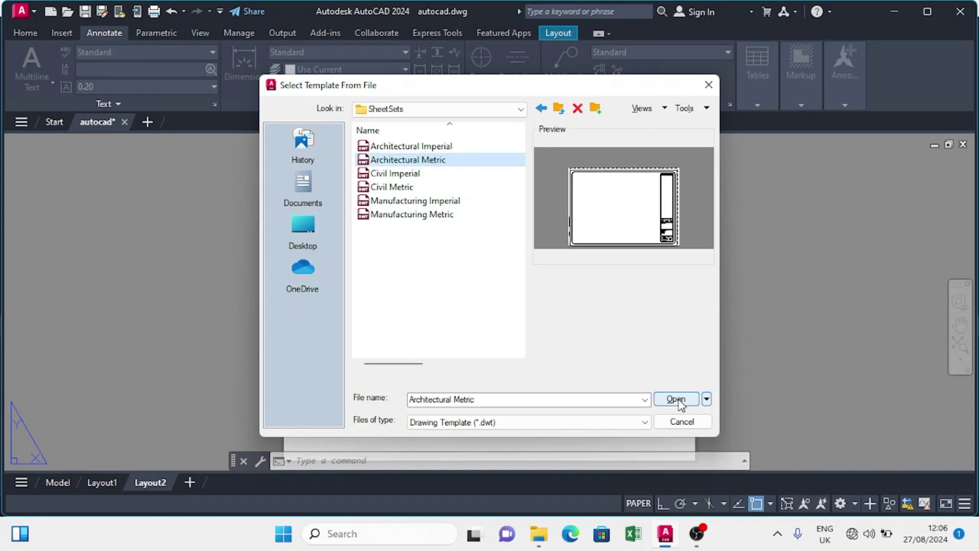
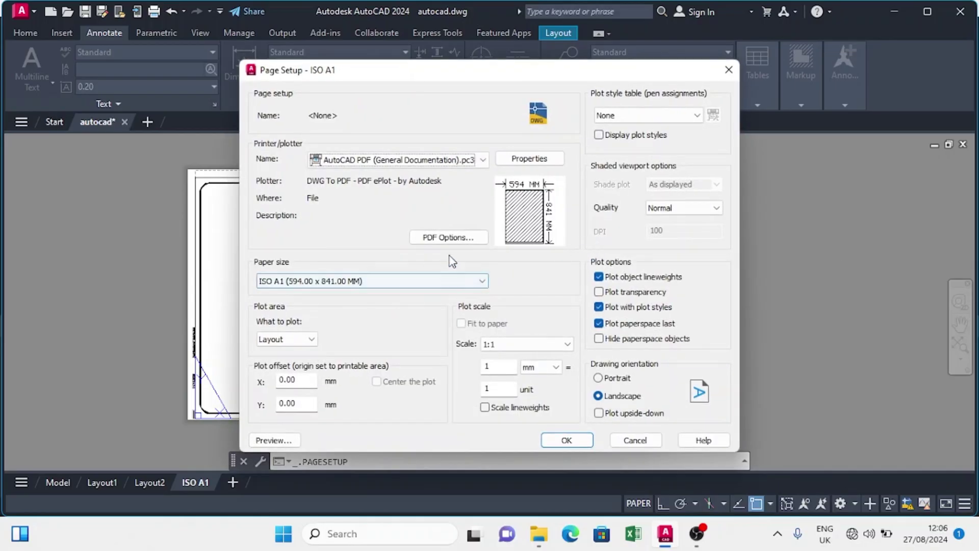
Step: Set the ISO A1 layout's paper size to ISO A4 (210.00 x 297.00 MM) and close its page setup
click(317, 281)
scroll(317, 278, down, 3)
scroll(316, 226, up, 5)
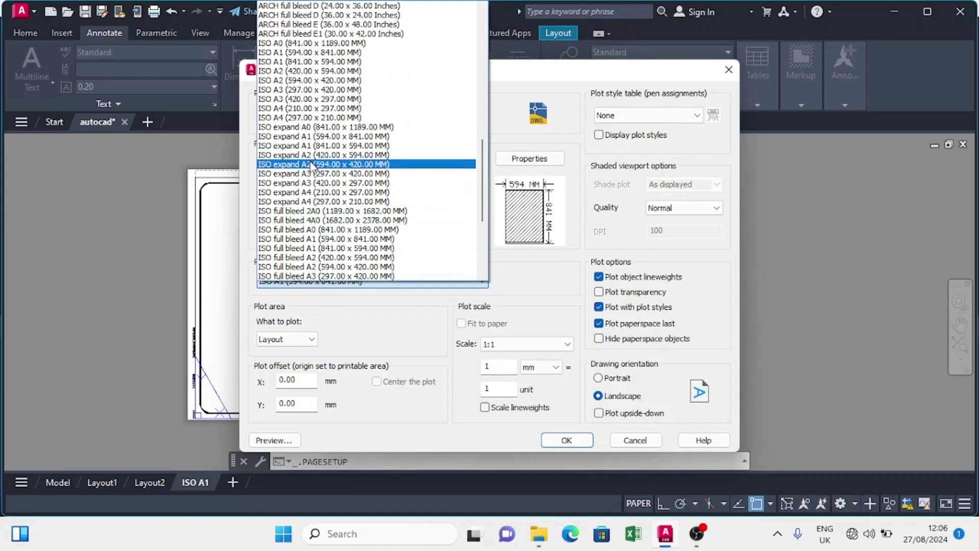
click(305, 109)
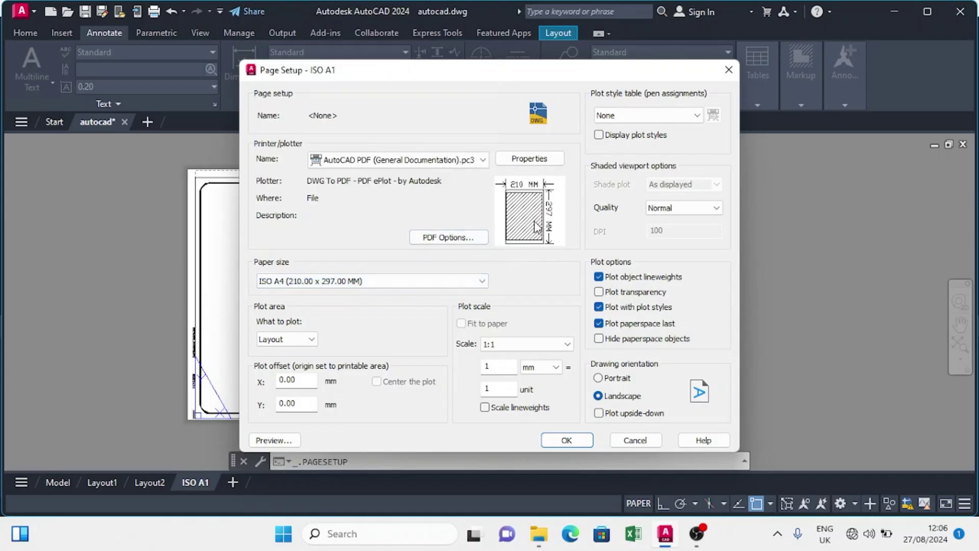
click(567, 440)
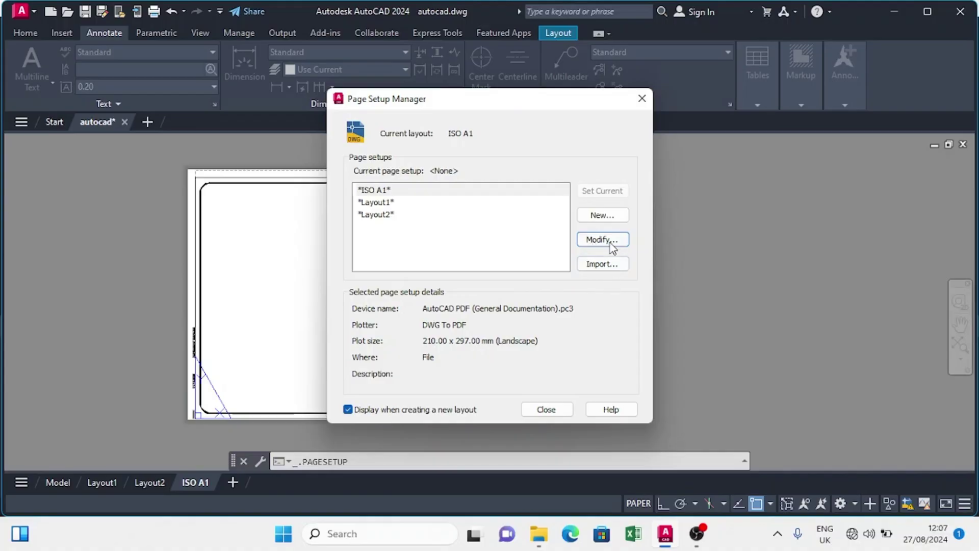
click(546, 409)
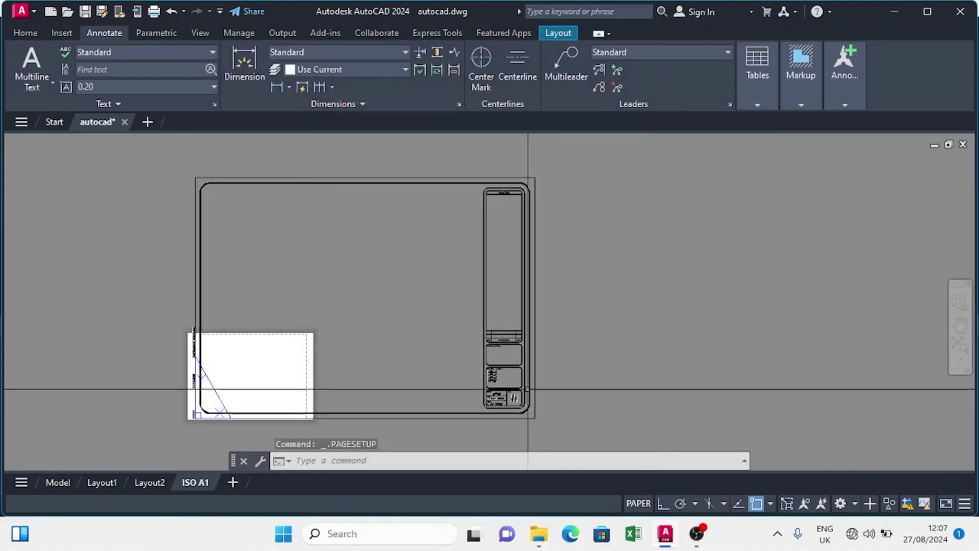
Step: Compare the extent of the title block border with the A4 sheet on the layout
middle_drag(313, 396, 334, 359)
scroll(335, 334, up, 2)
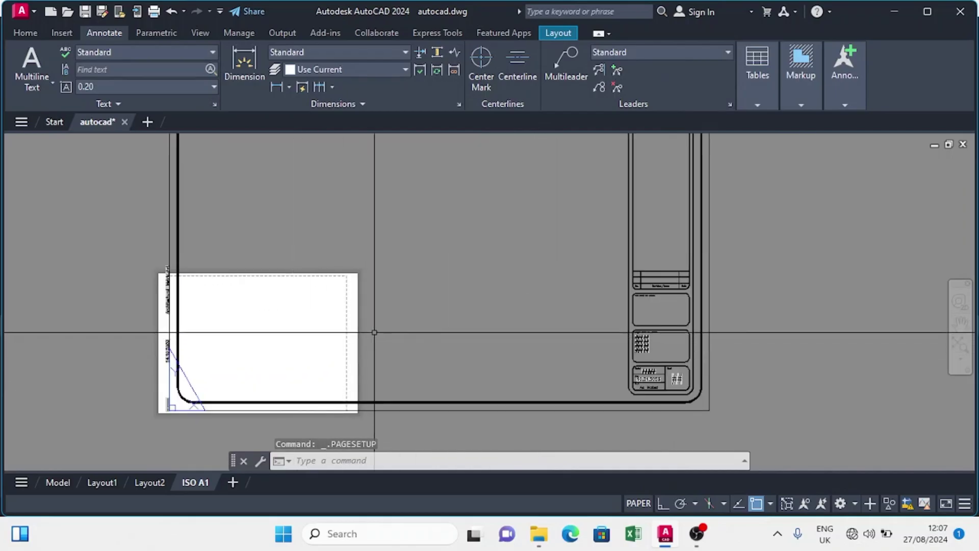
scroll(490, 286, down, 4)
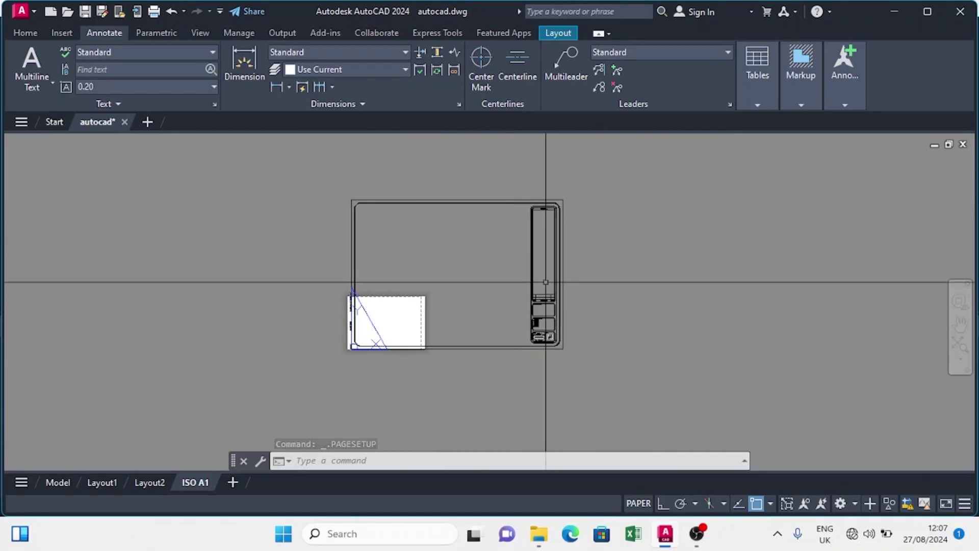
scroll(480, 347, up, 4)
scroll(412, 305, down, 4)
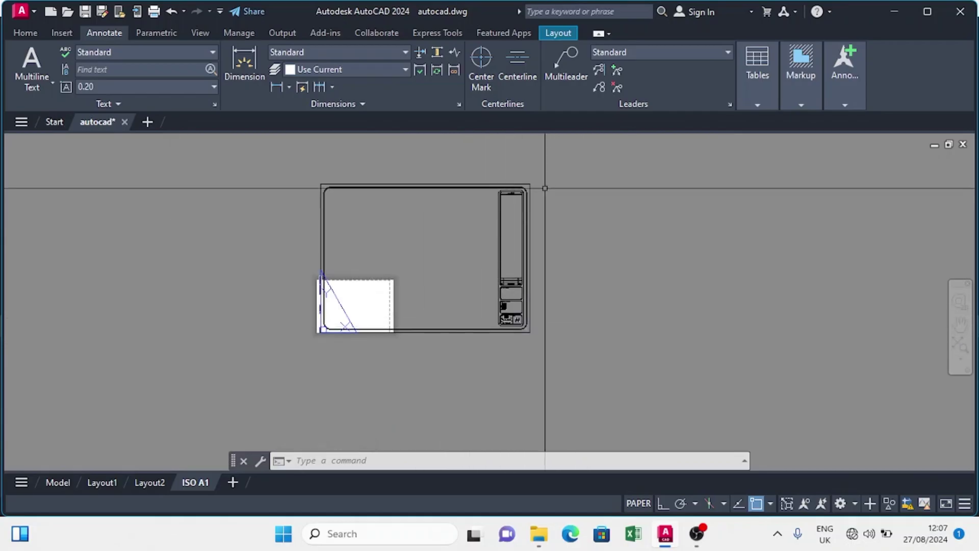
scroll(352, 323, up, 3)
scroll(346, 316, down, 6)
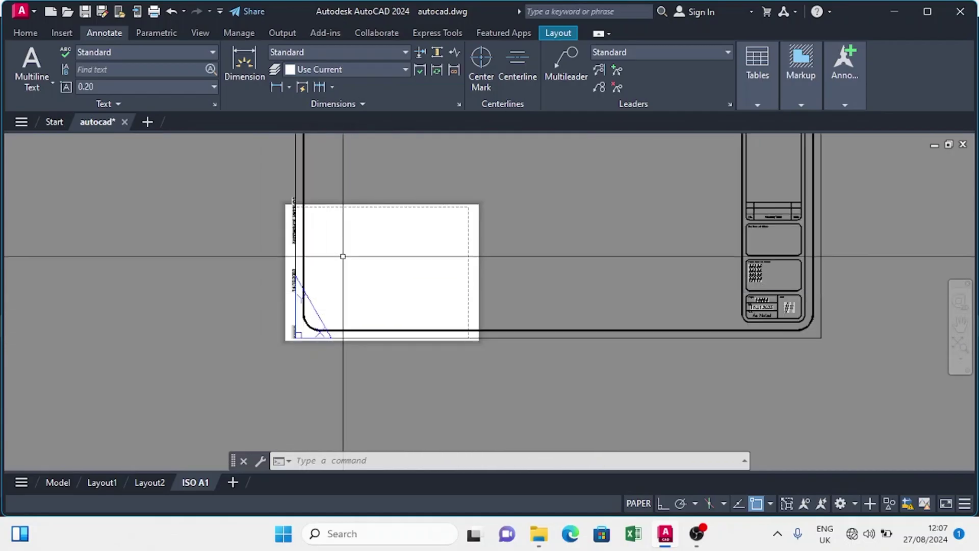
scroll(449, 207, up, 4)
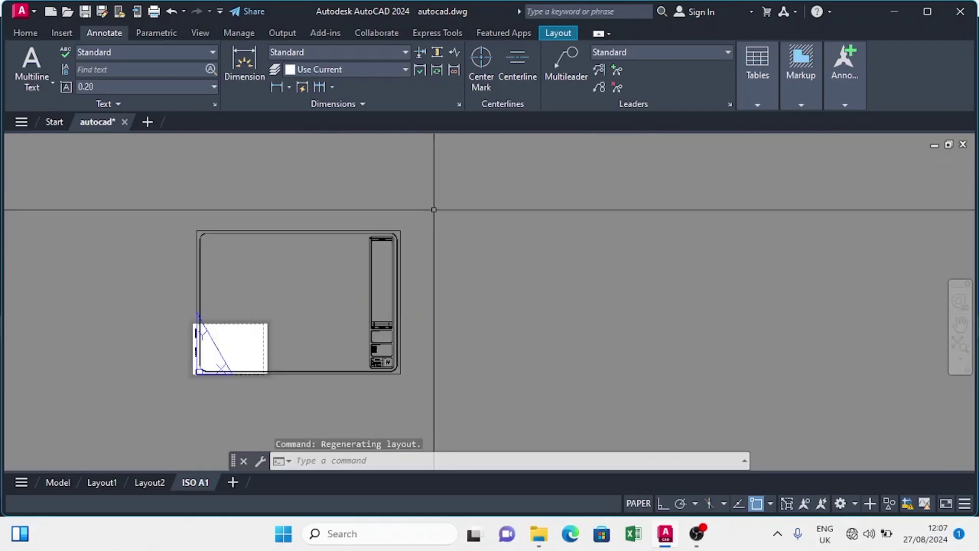
Step: Scale the title block by about 0.36 from the sheet's lower-left corner to fit the A4 sheet
click(444, 182)
scroll(366, 295, down, 2)
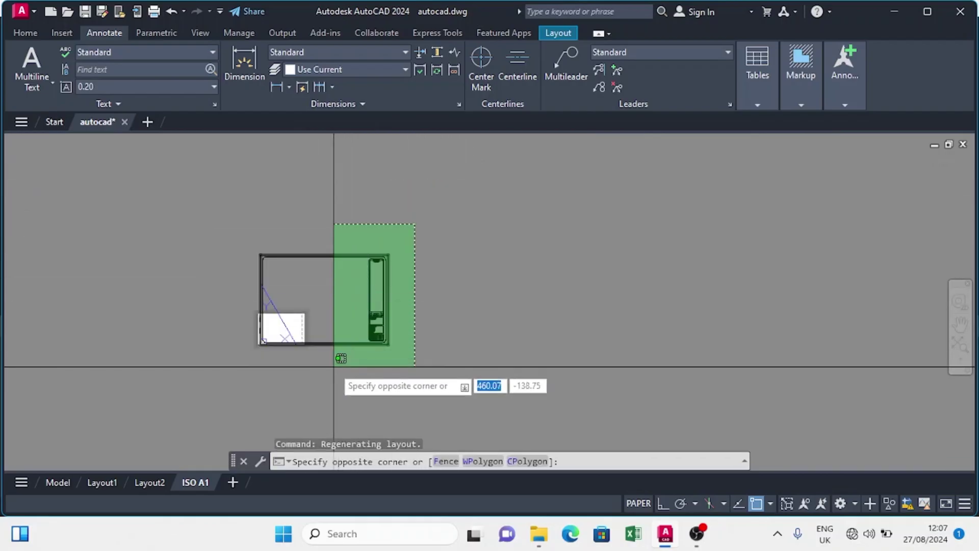
click(323, 373)
scroll(265, 357, up, 2)
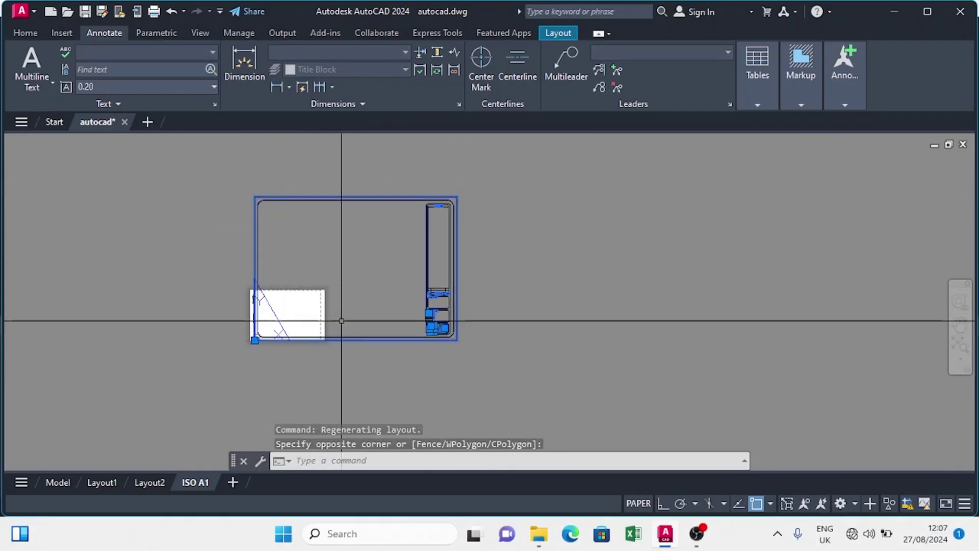
click(521, 152)
click(354, 367)
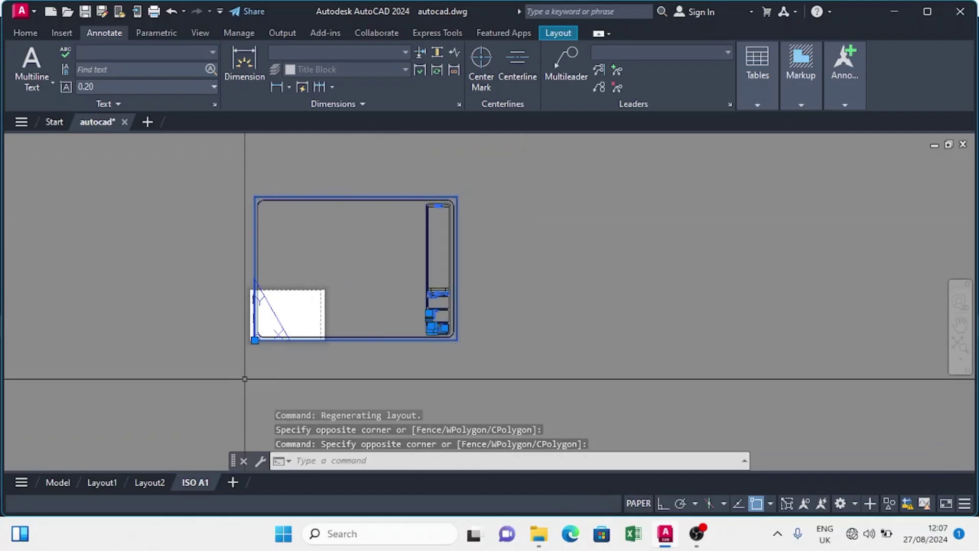
middle_drag(245, 378, 293, 346)
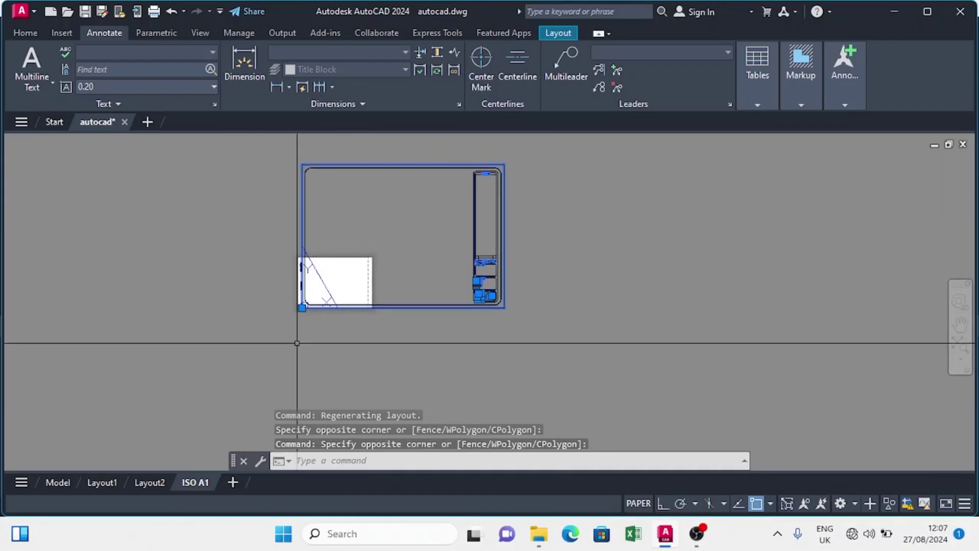
click(24, 32)
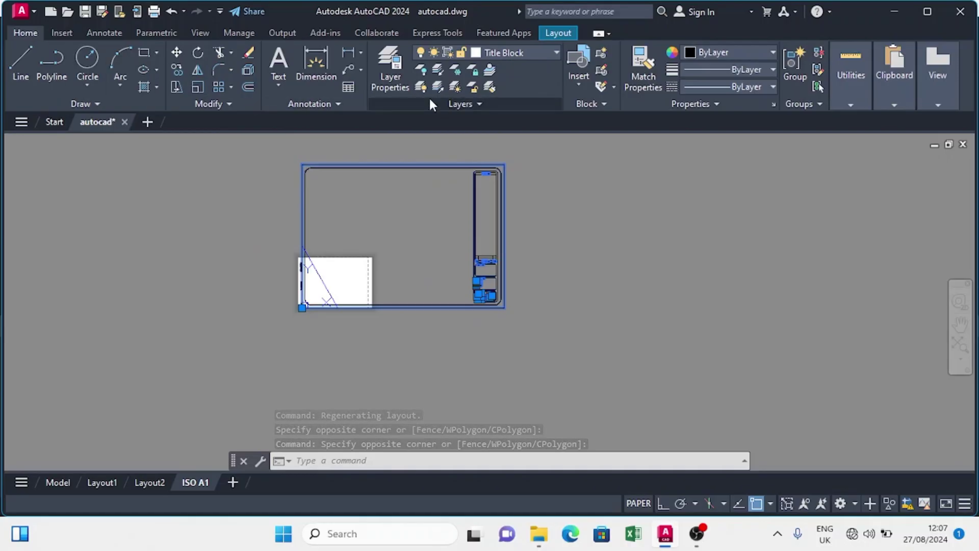
click(197, 87)
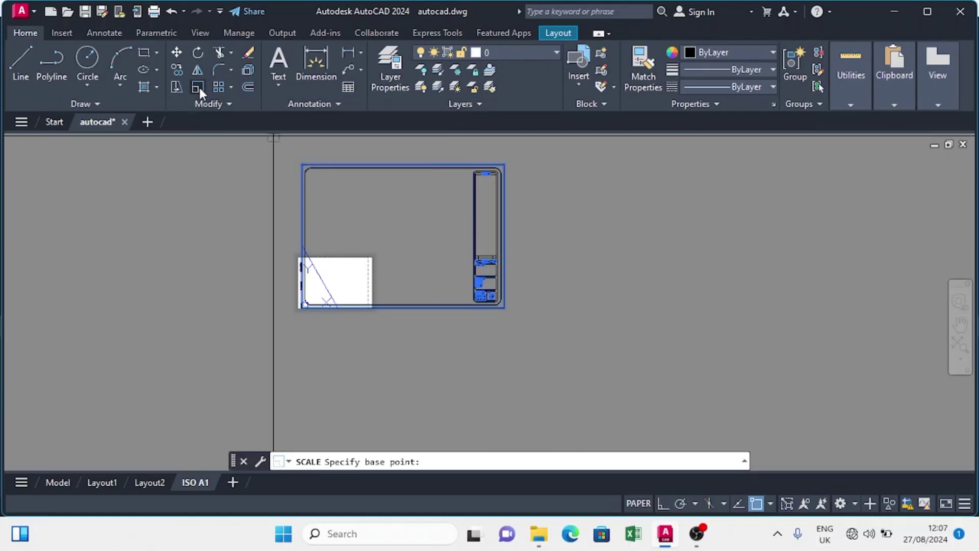
scroll(299, 291, up, 6)
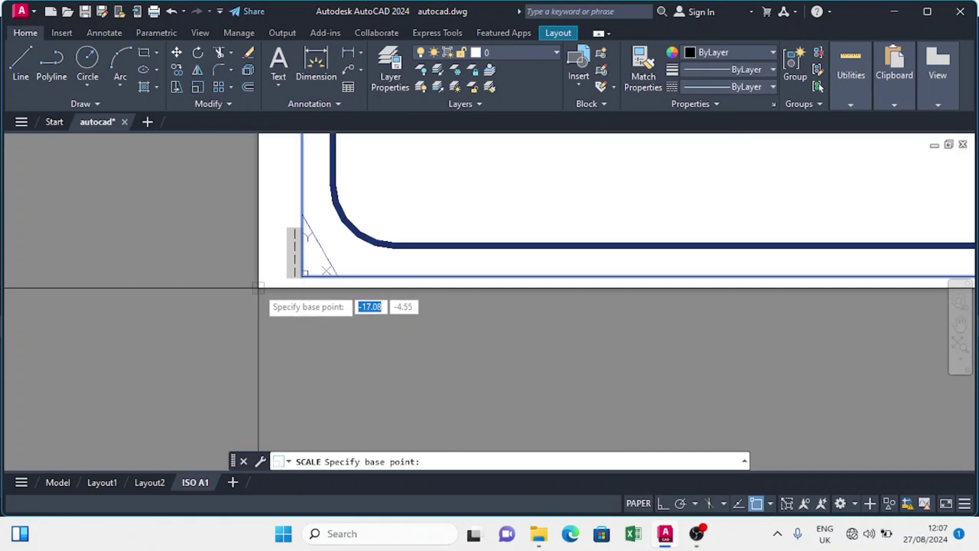
click(258, 289)
scroll(278, 290, down, 6)
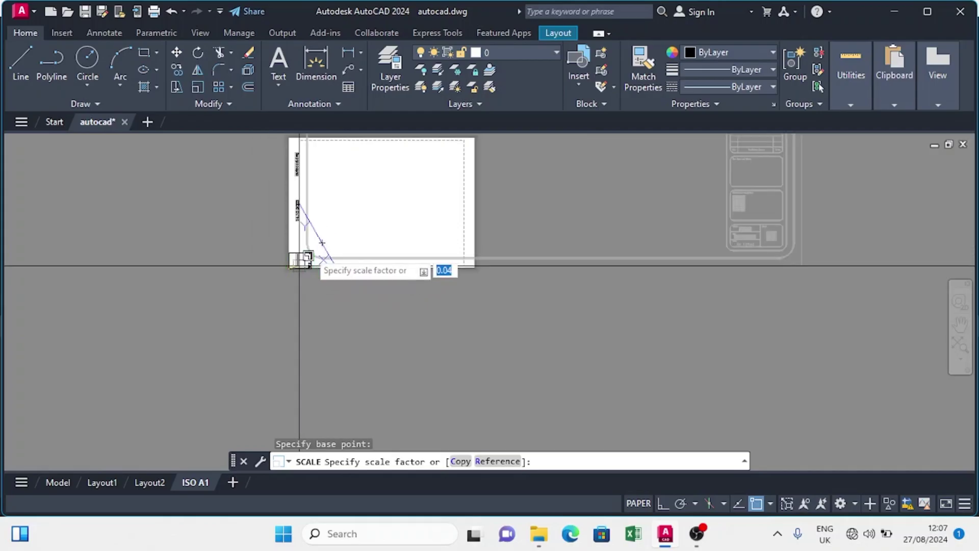
middle_drag(352, 205, 350, 240)
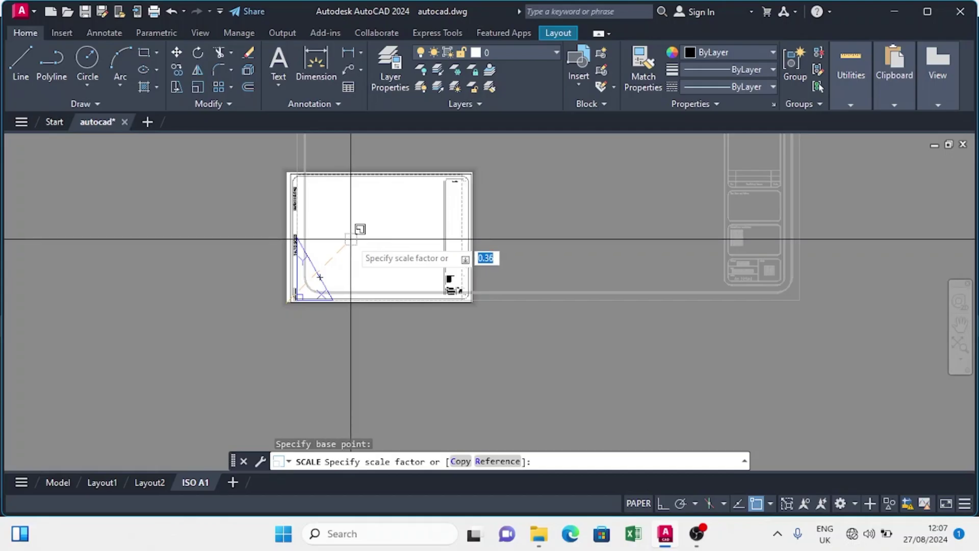
click(350, 239)
Step: Check the scaled title block against the edges and printable area of the A4 sheet
scroll(393, 204, up, 4)
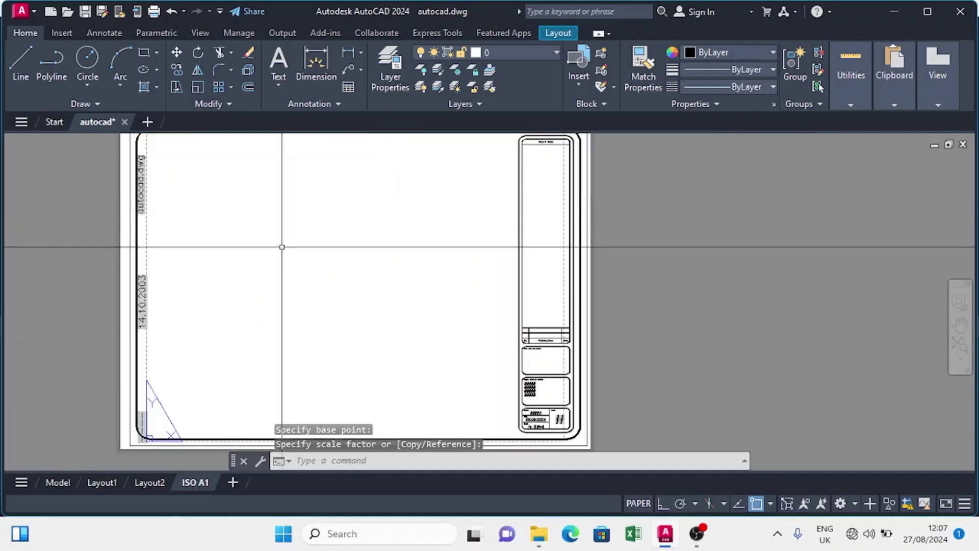
scroll(242, 273, down, 2)
scroll(449, 204, up, 4)
scroll(505, 347, down, 5)
scroll(500, 348, up, 2)
scroll(499, 349, up, 2)
scroll(520, 346, down, 4)
scroll(297, 258, up, 2)
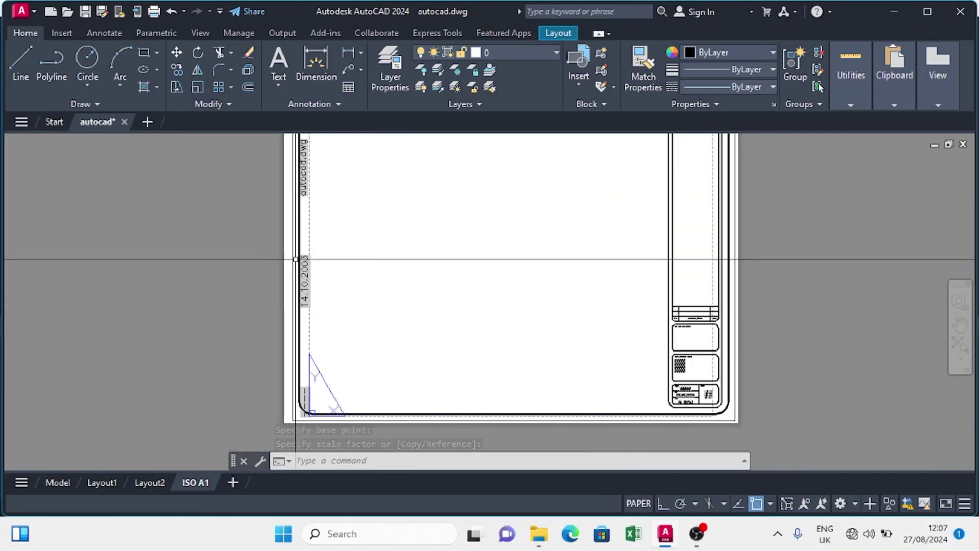
Step: Erase the vertical date and file name texts along the left border of the title block
scroll(314, 301, up, 2)
click(308, 273)
click(300, 289)
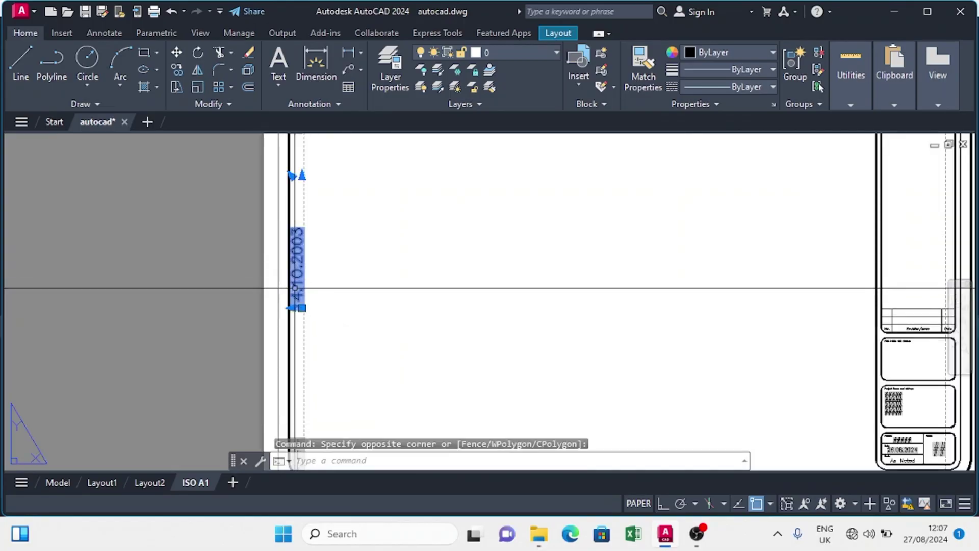
scroll(307, 288, down, 4)
key(Delete)
scroll(306, 209, up, 4)
click(284, 226)
key(Delete)
scroll(306, 219, down, 4)
Step: Erase the remaining dashed text field at the lower-left corner of the title block border
scroll(275, 367, up, 5)
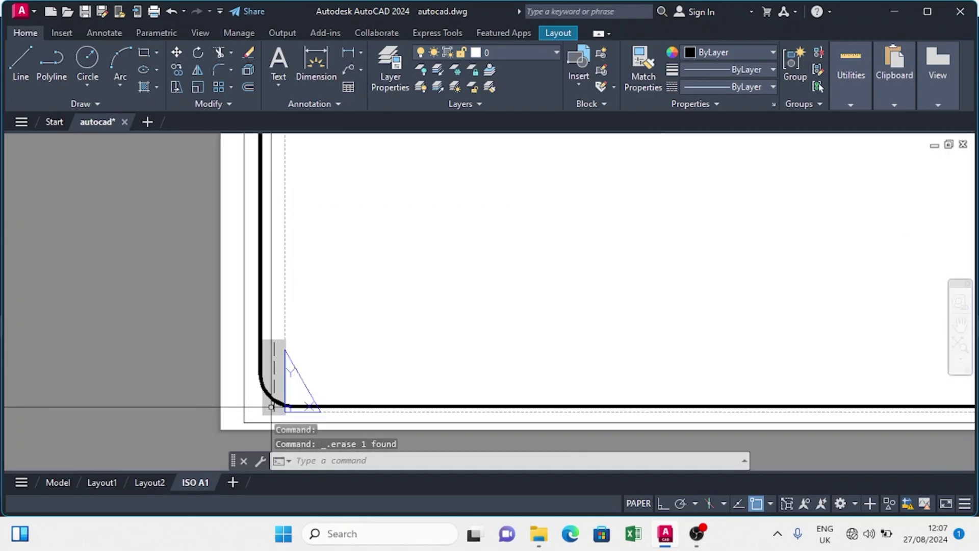
click(279, 360)
click(275, 356)
key(Delete)
scroll(292, 288, down, 5)
scroll(469, 241, up, 2)
middle_drag(470, 240, 487, 249)
middle_drag(459, 286, 539, 273)
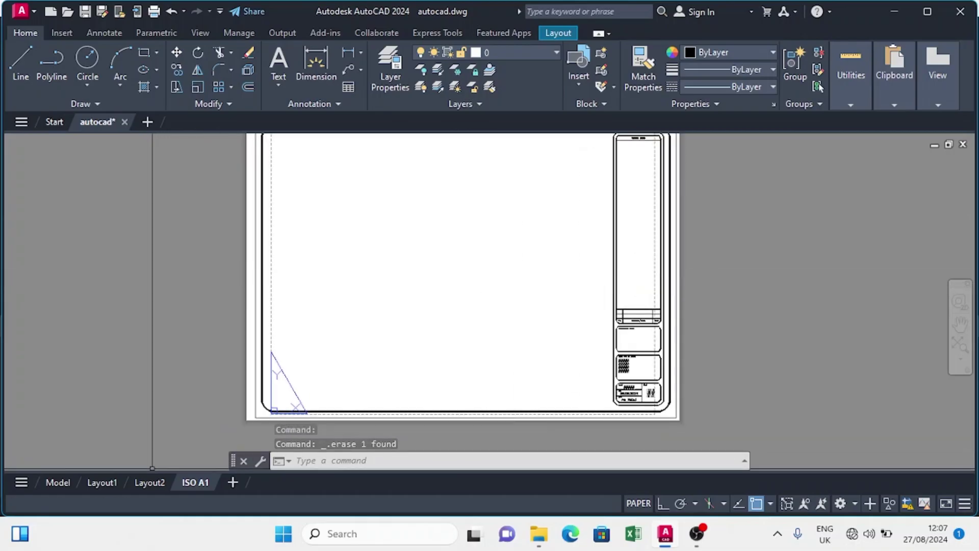
Step: Delete the Layout2 and Layout1 layouts from the drawing
click(152, 484)
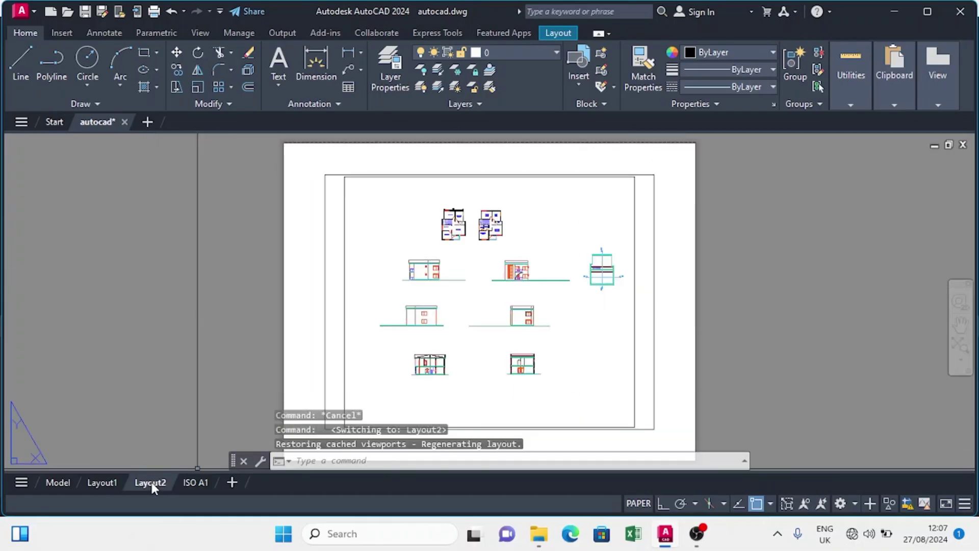
right_click(151, 482)
click(185, 143)
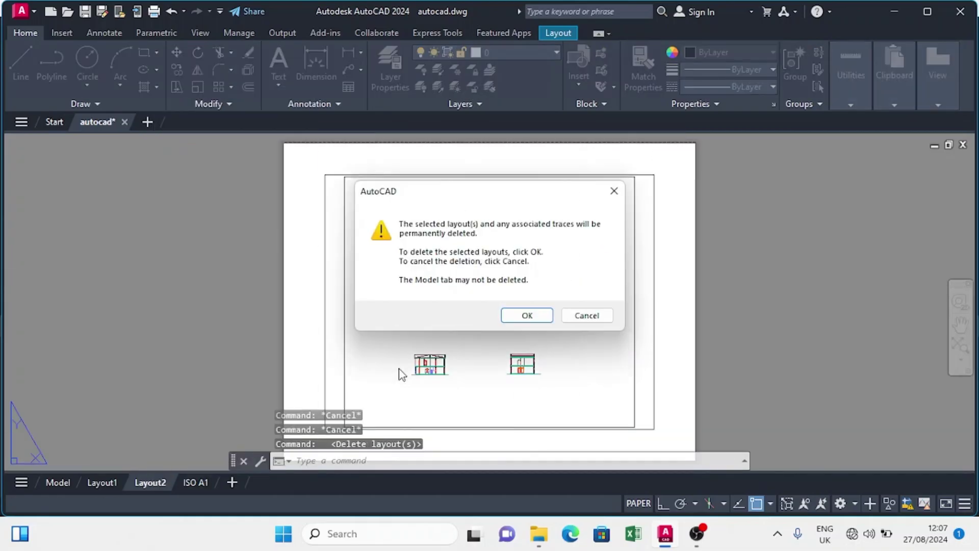
click(525, 315)
click(104, 482)
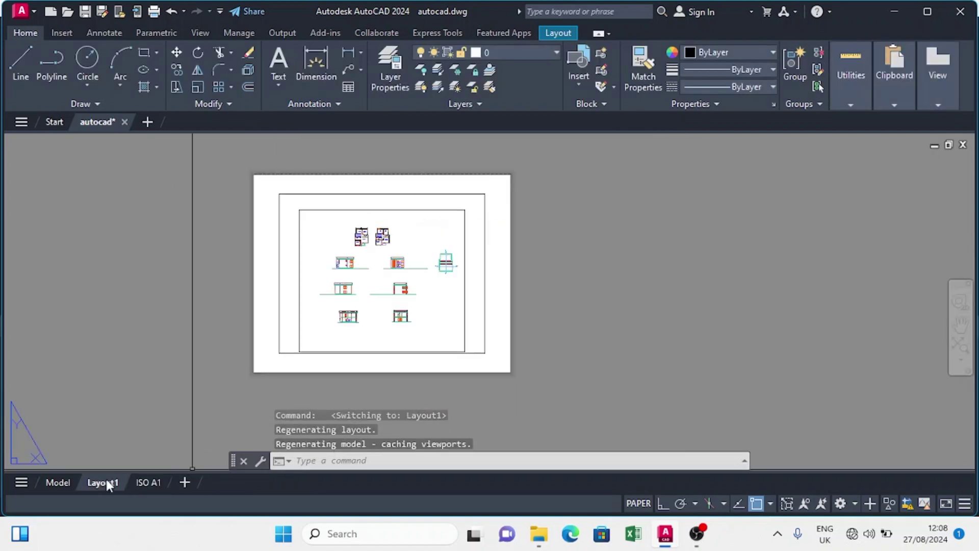
right_click(107, 483)
click(145, 143)
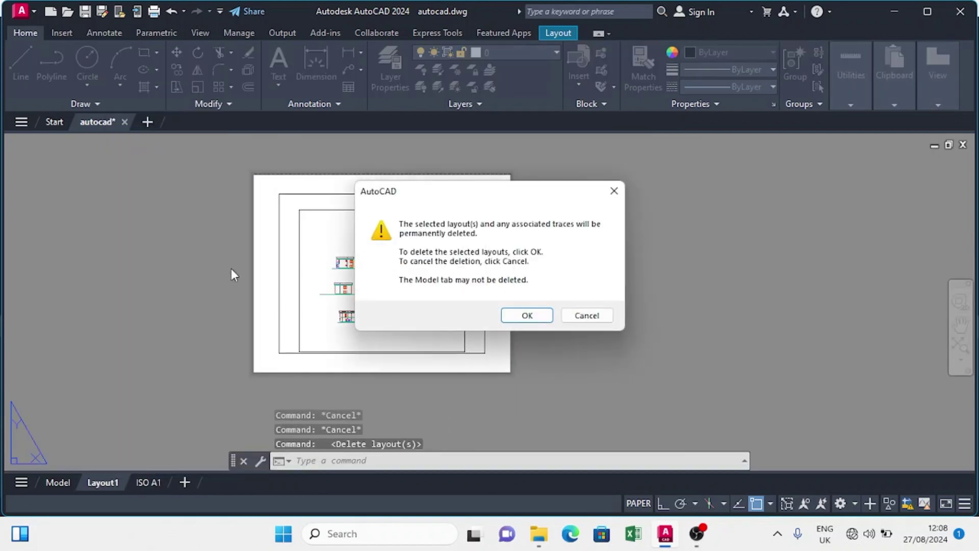
click(527, 316)
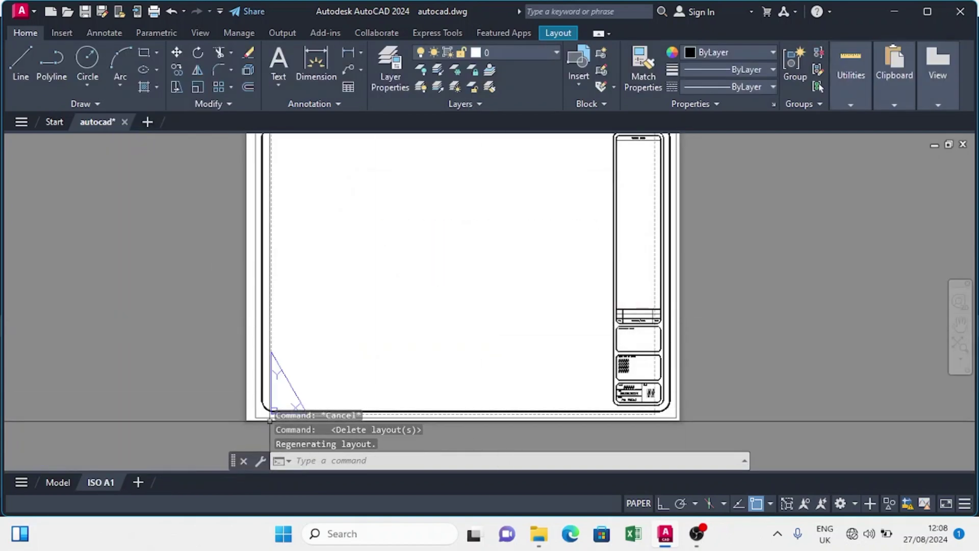
Step: Rename the ISO A1 layout to GF
right_click(100, 482)
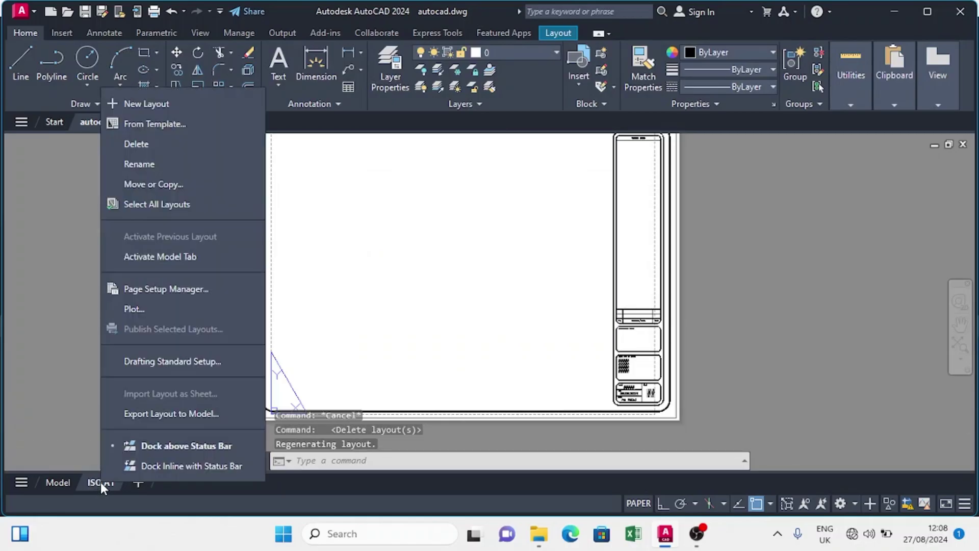
click(158, 172)
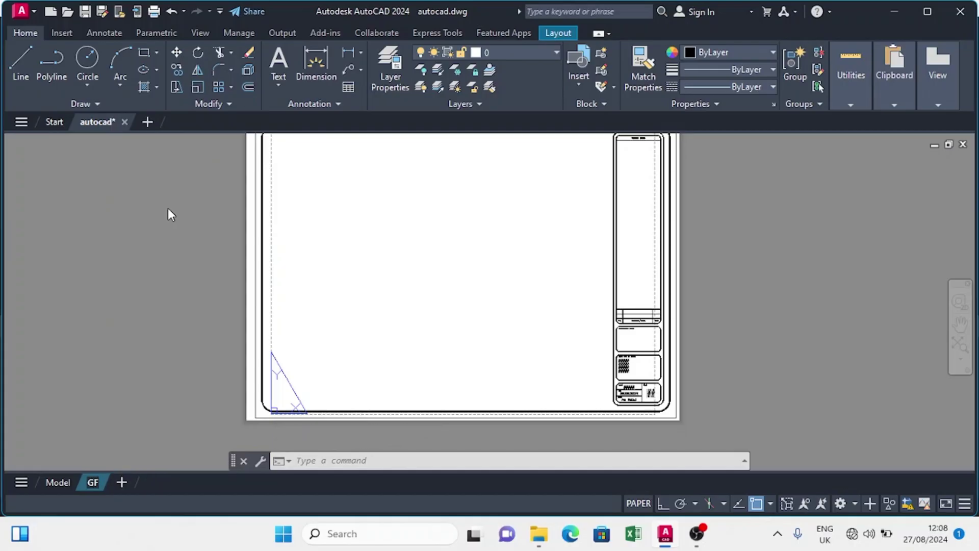
click(97, 224)
key(Escape)
scroll(464, 325, up, 2)
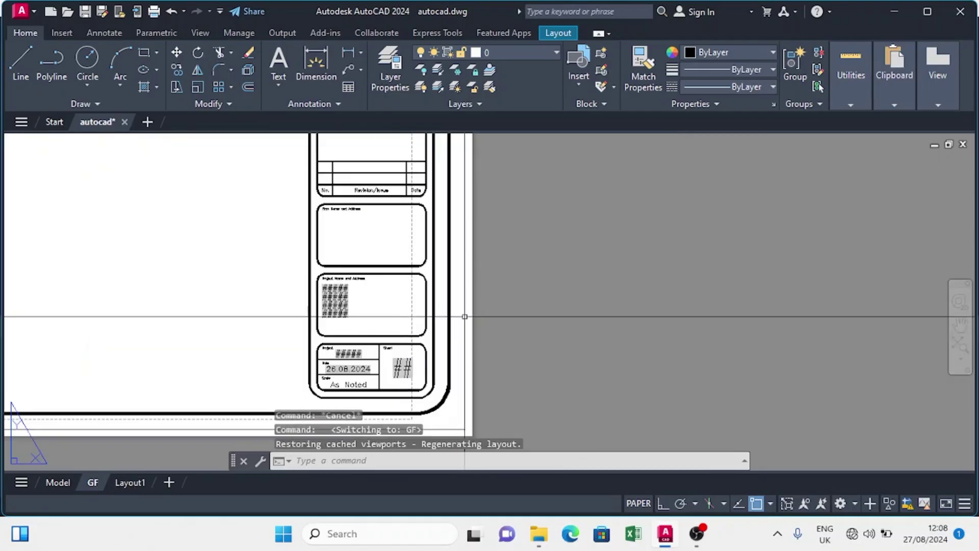
scroll(579, 295, up, 3)
scroll(615, 295, down, 4)
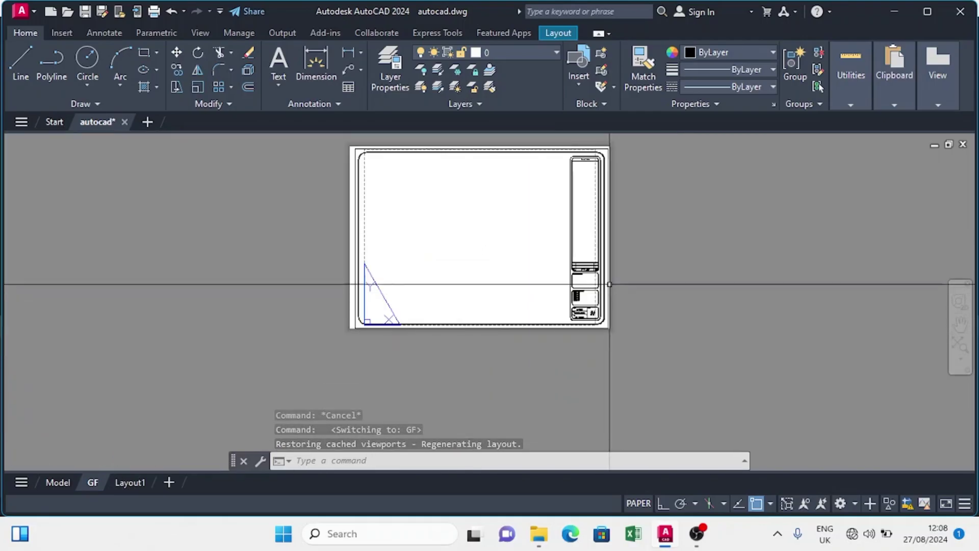
scroll(561, 215, up, 3)
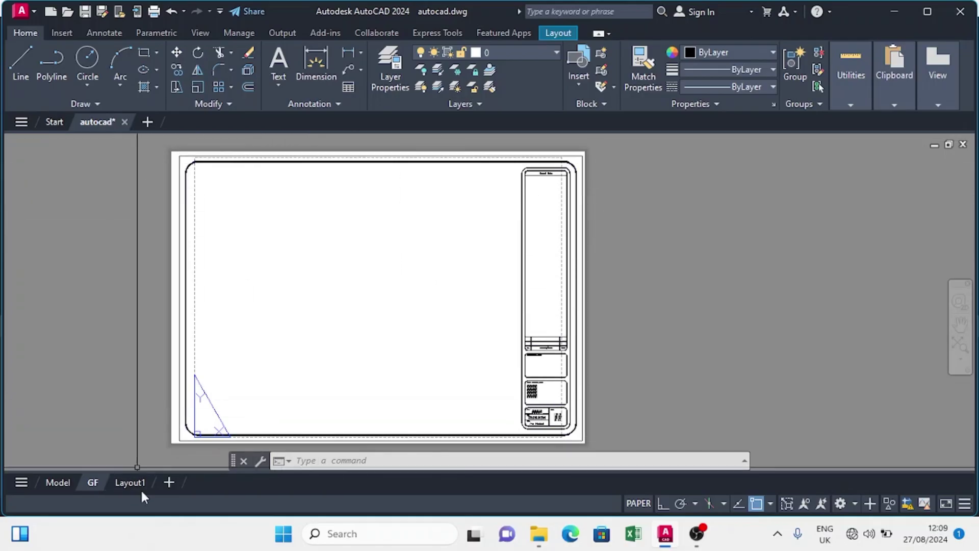
Step: Add a new layout, open it and accept its default page setup
click(168, 481)
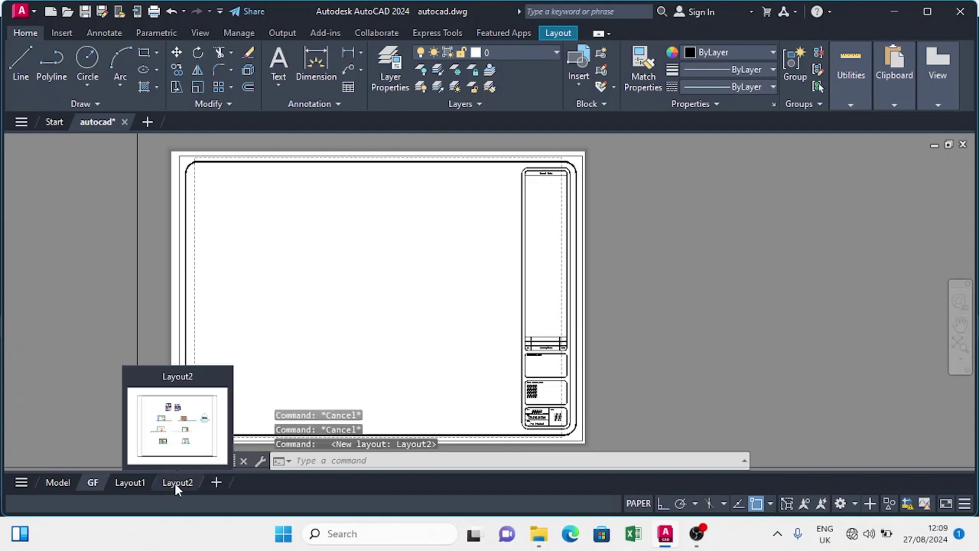
click(187, 484)
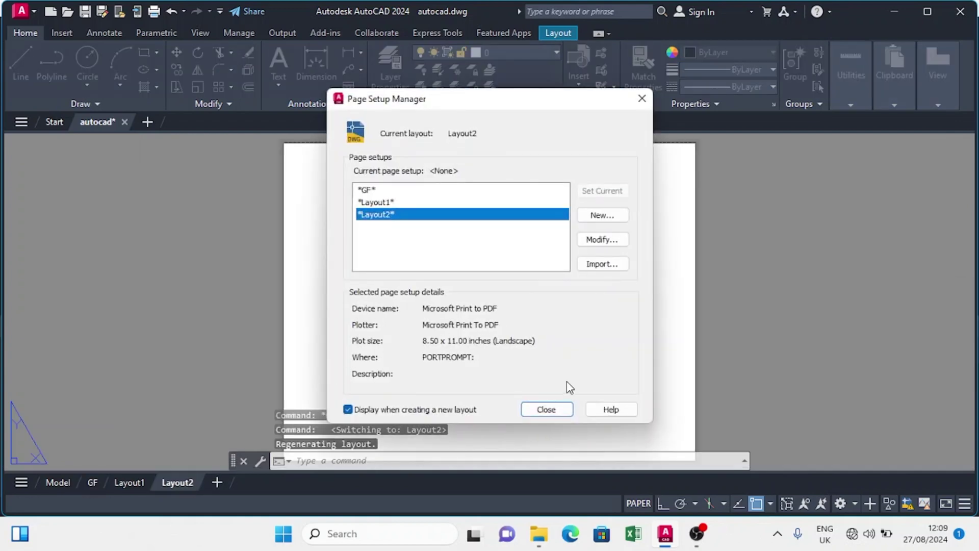
click(547, 414)
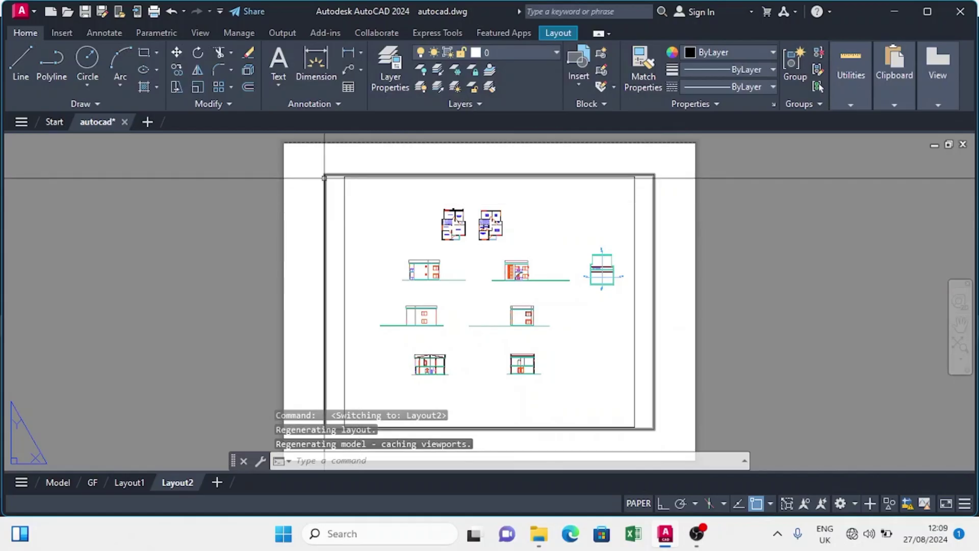
middle_drag(332, 239, 332, 214)
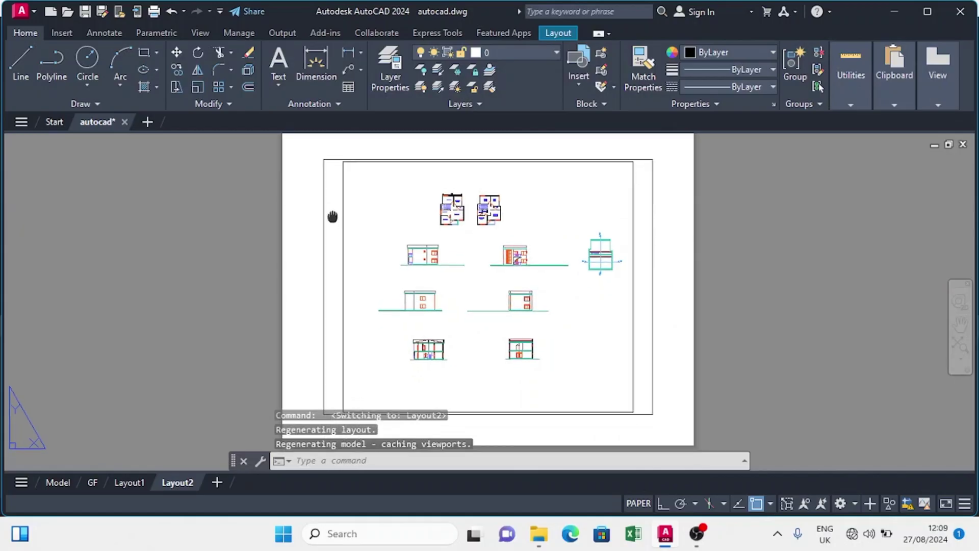
Step: Copy the Layout2 viewport to the clipboard
click(321, 245)
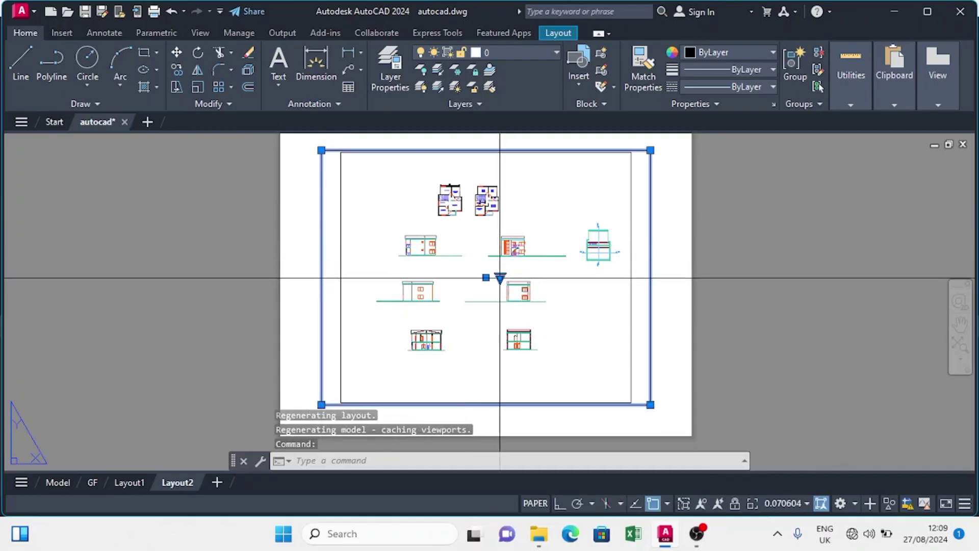
scroll(496, 275, up, 4)
scroll(497, 275, down, 4)
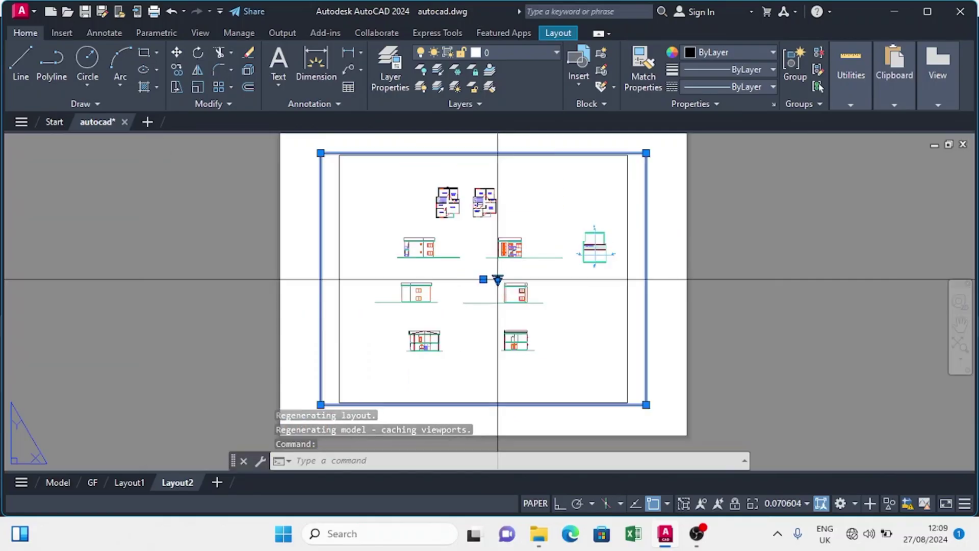
right_click(320, 153)
mouse_move(399, 221)
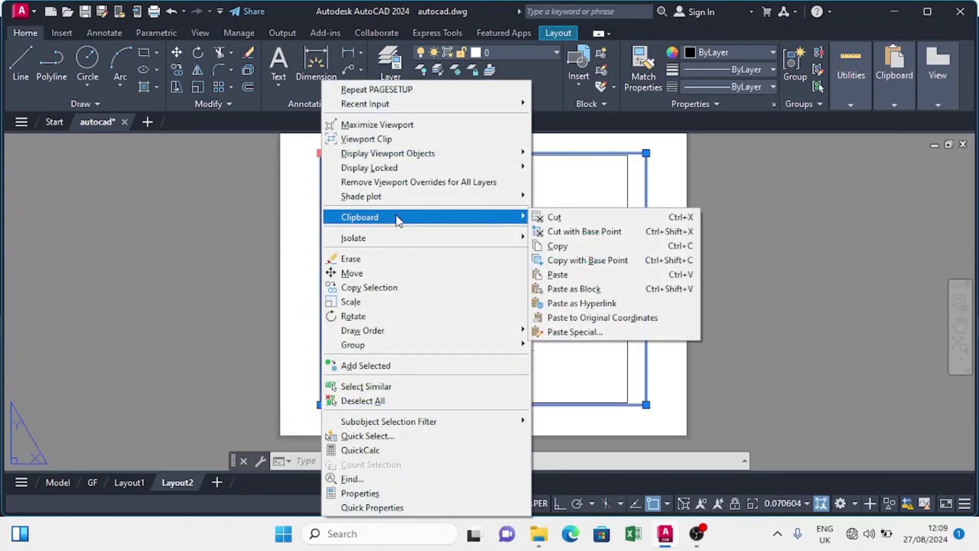
click(572, 247)
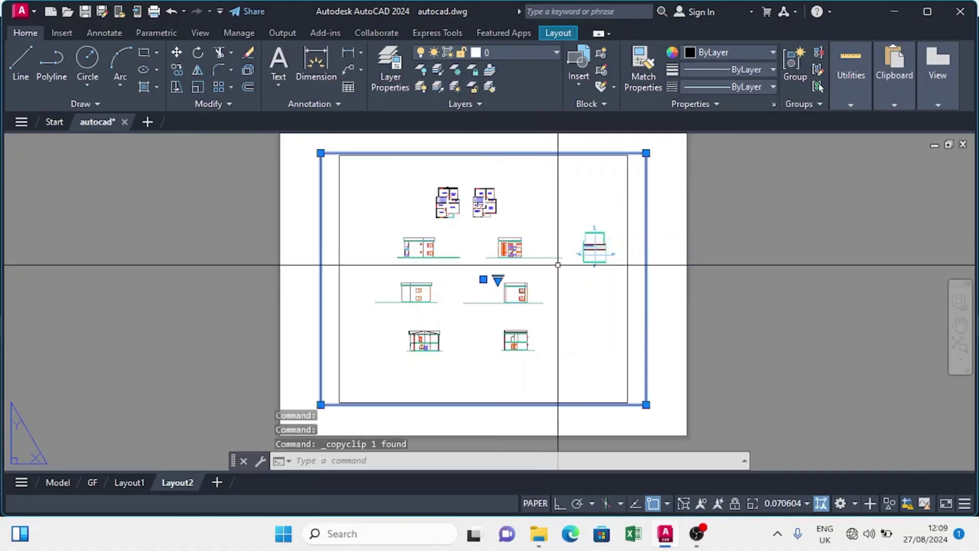
Step: Paste the copied viewport into the GF layout at the upper-left corner of the title block border
mouse_move(93, 485)
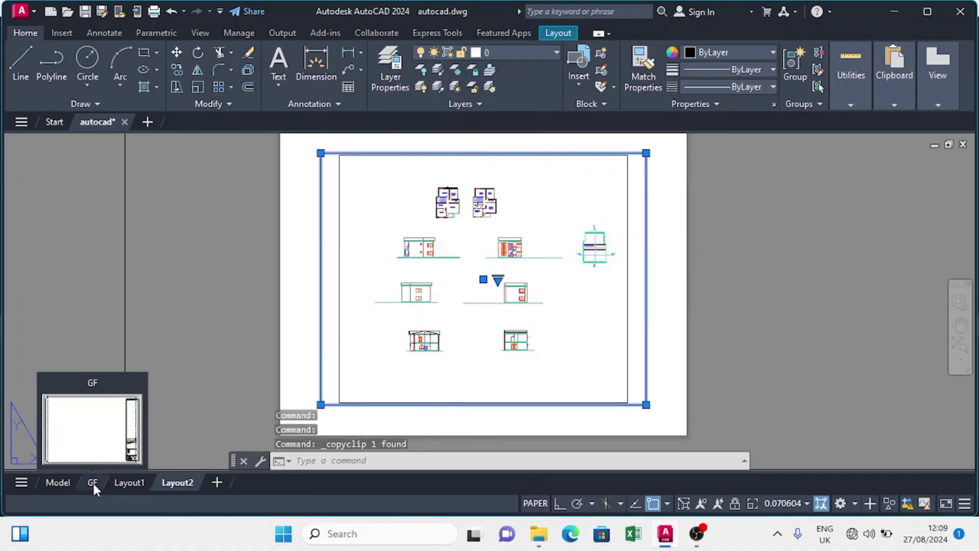
click(93, 484)
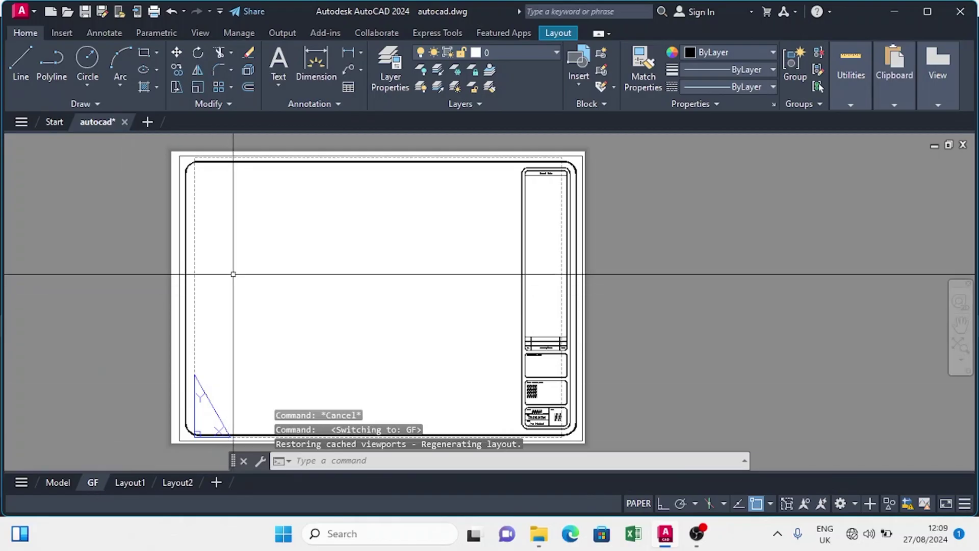
right_click(226, 197)
mouse_move(275, 242)
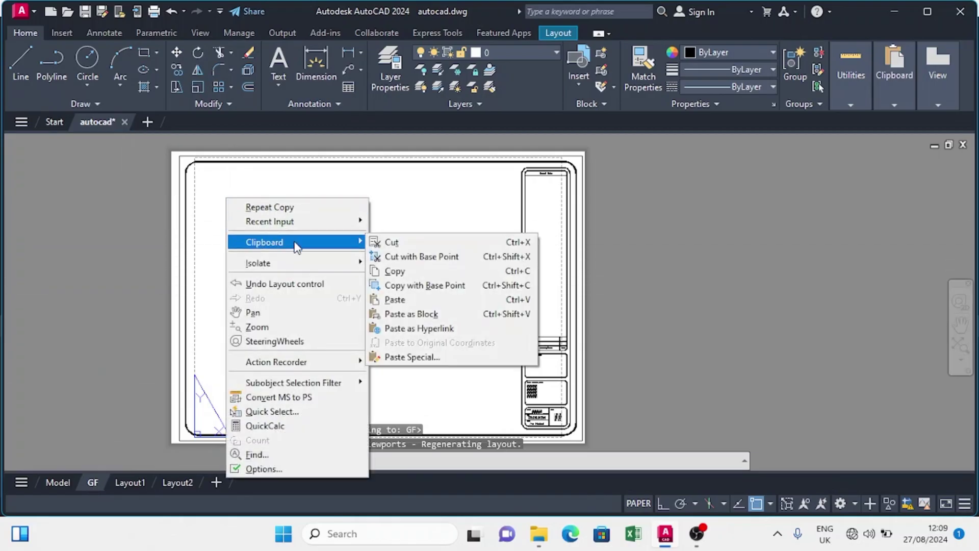
click(403, 299)
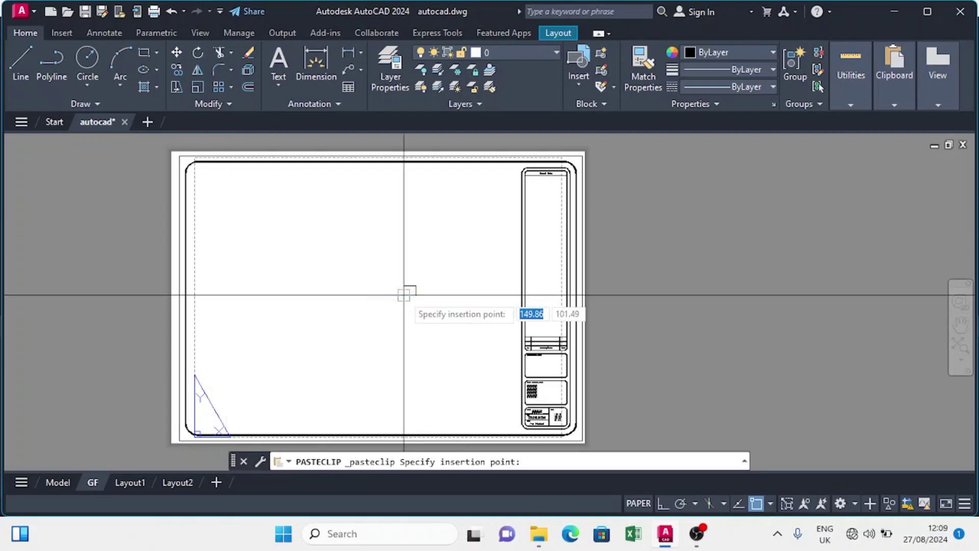
scroll(189, 182, up, 2)
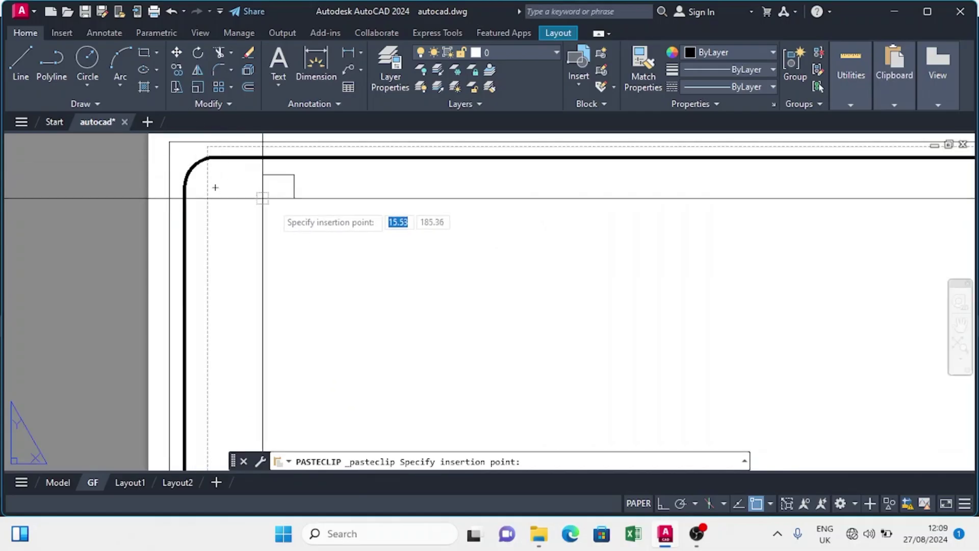
scroll(322, 240, down, 2)
scroll(461, 302, down, 2)
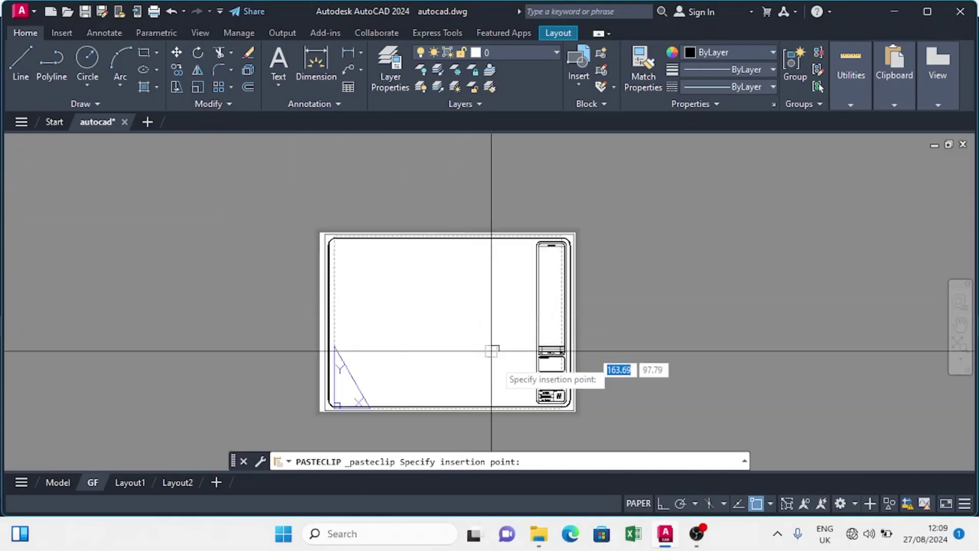
scroll(322, 224, up, 4)
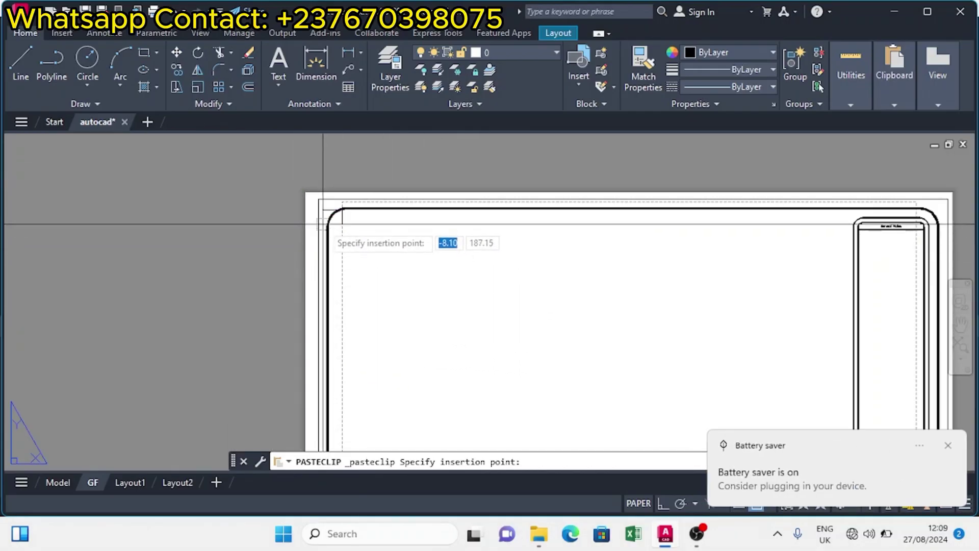
scroll(322, 212, up, 4)
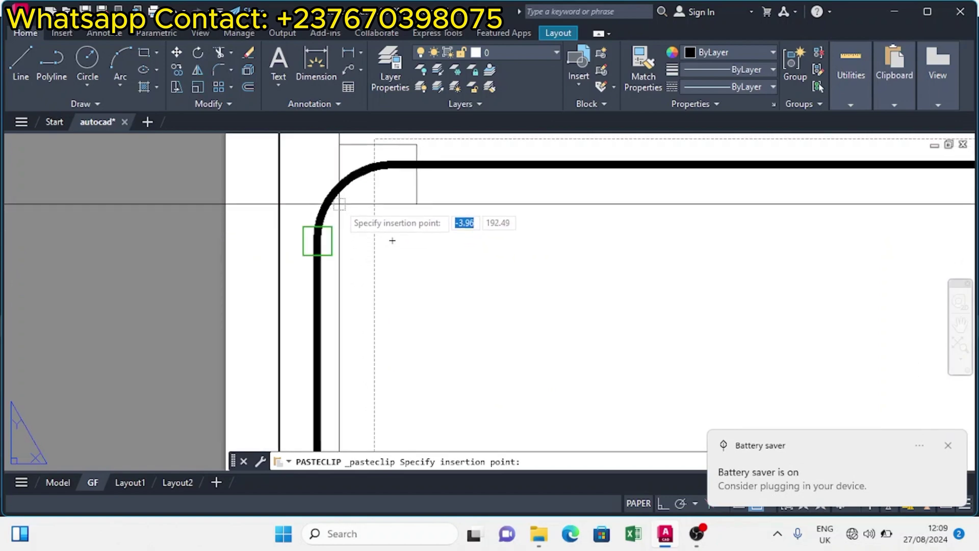
click(374, 223)
scroll(388, 224, down, 3)
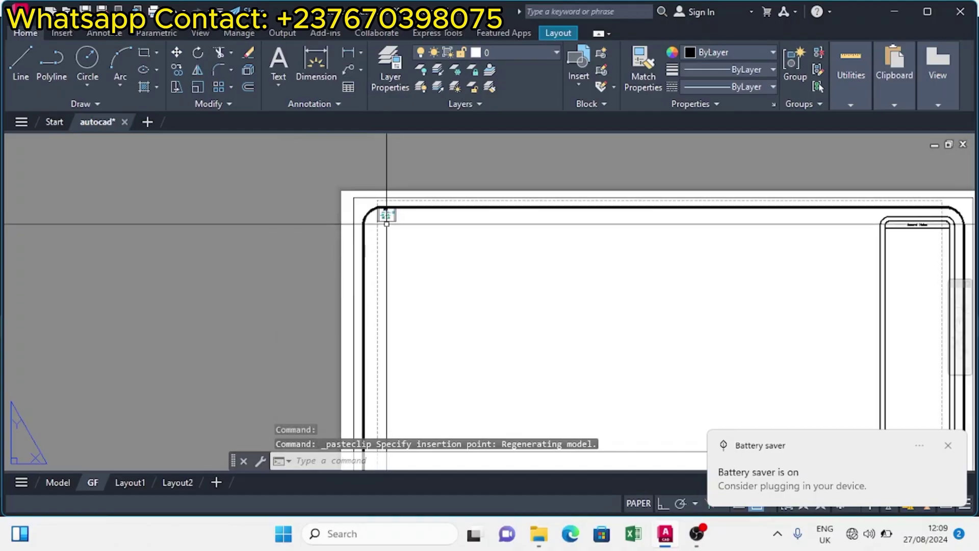
Step: Stretch the pasted viewport's lower-right corner to the lower-right end of the title block border
scroll(403, 215, up, 4)
click(400, 236)
scroll(402, 235, down, 3)
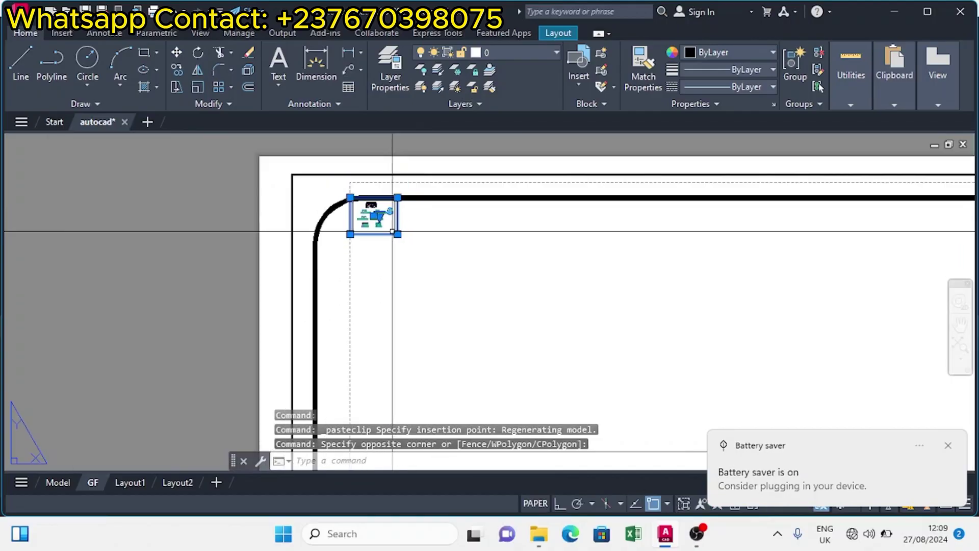
click(397, 234)
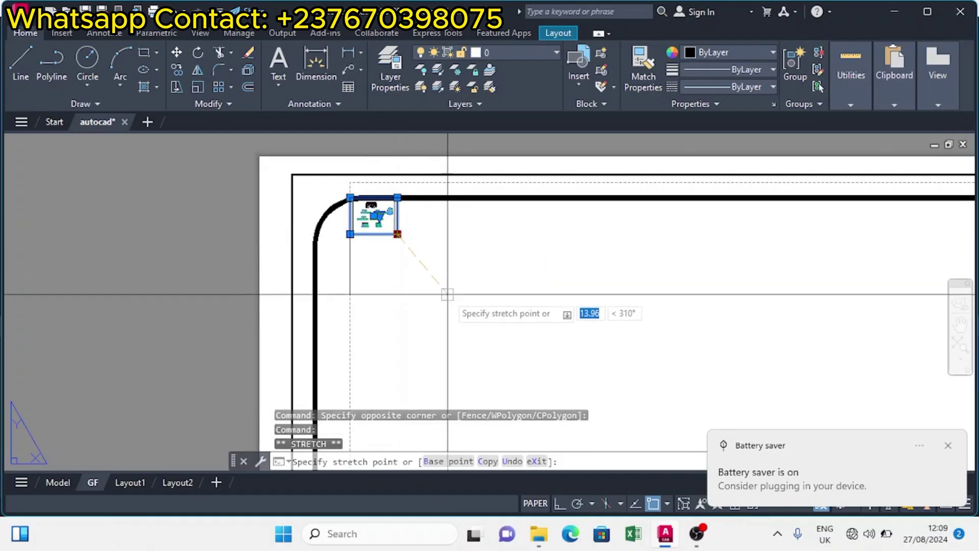
scroll(475, 328, down, 5)
scroll(535, 345, up, 6)
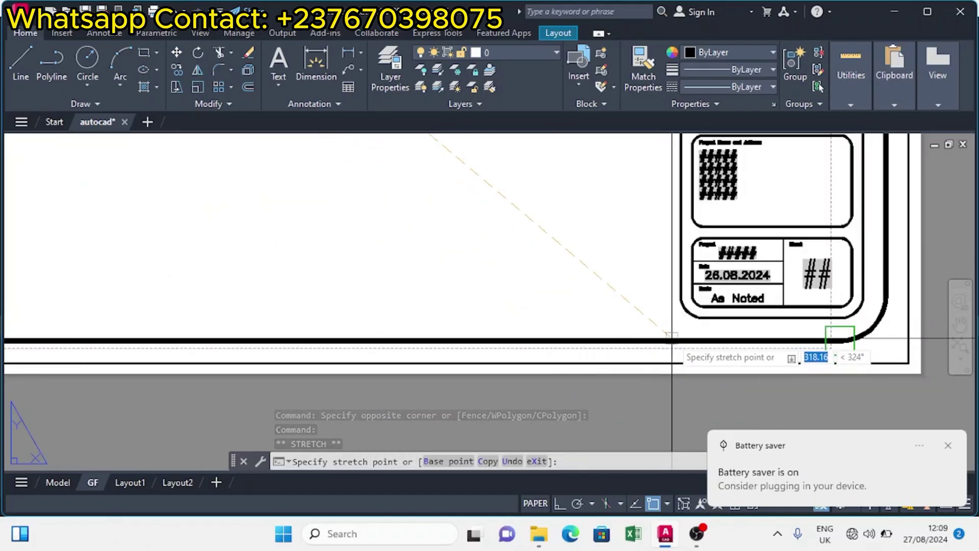
scroll(777, 337, down, 8)
scroll(699, 269, up, 4)
Step: With object snap off and ortho on, pull the viewport's right edge back to just before the title block column
click(653, 181)
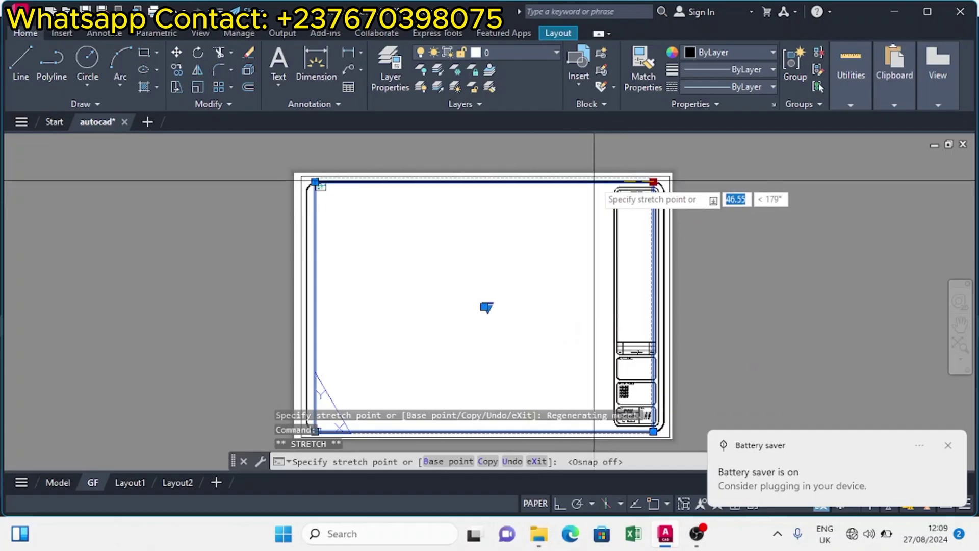
key(F3)
click(560, 505)
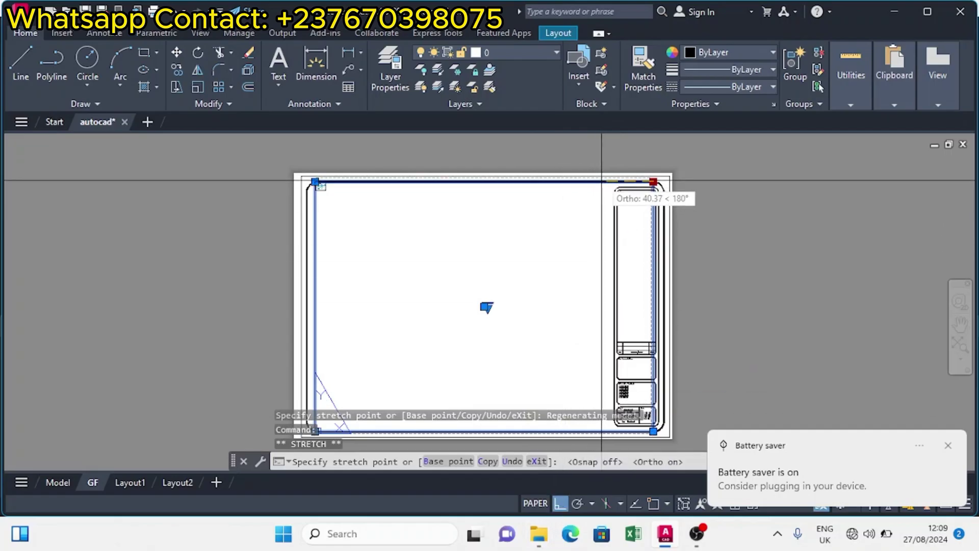
key(Escape)
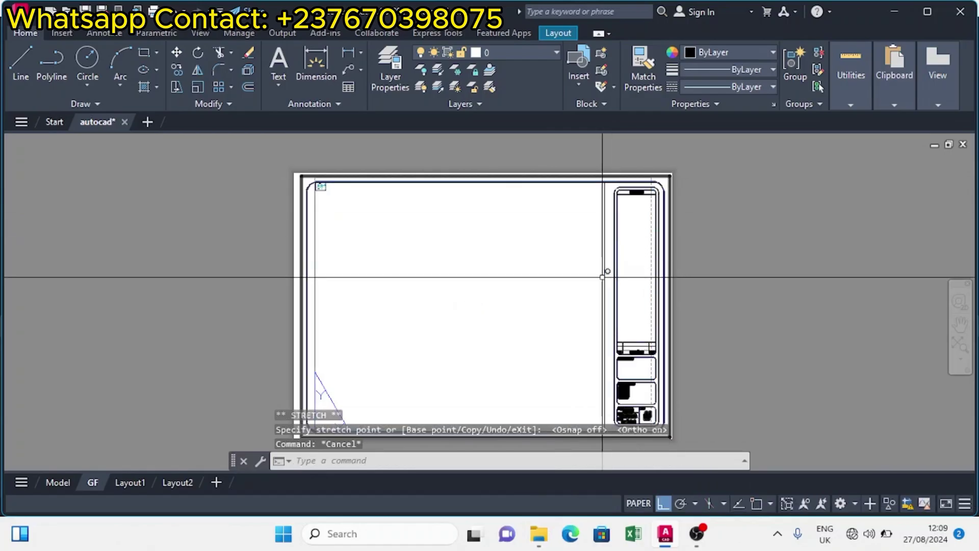
Step: Stretch the viewport's upper-left corner horizontally until its left edge lies on the left border line
middle_drag(351, 230, 310, 218)
click(301, 201)
scroll(279, 166, up, 5)
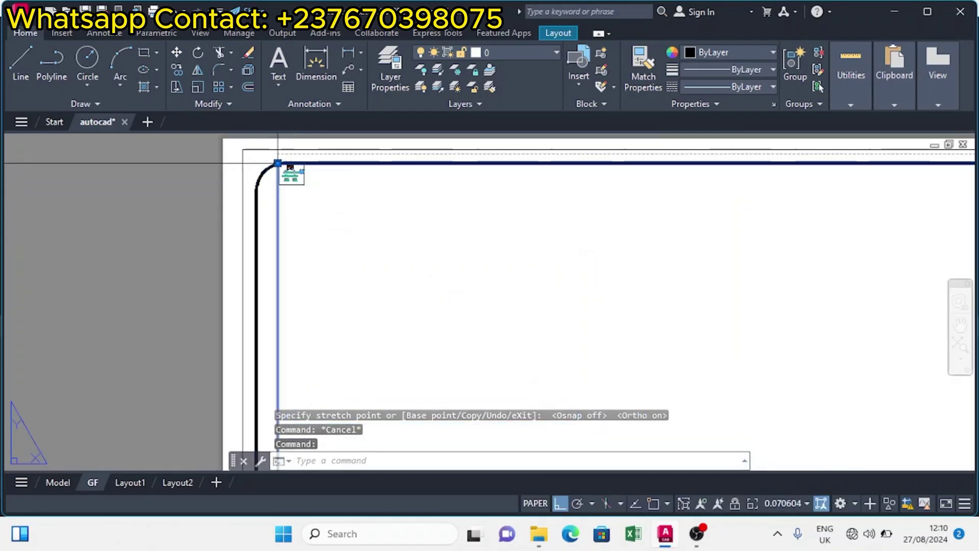
click(277, 163)
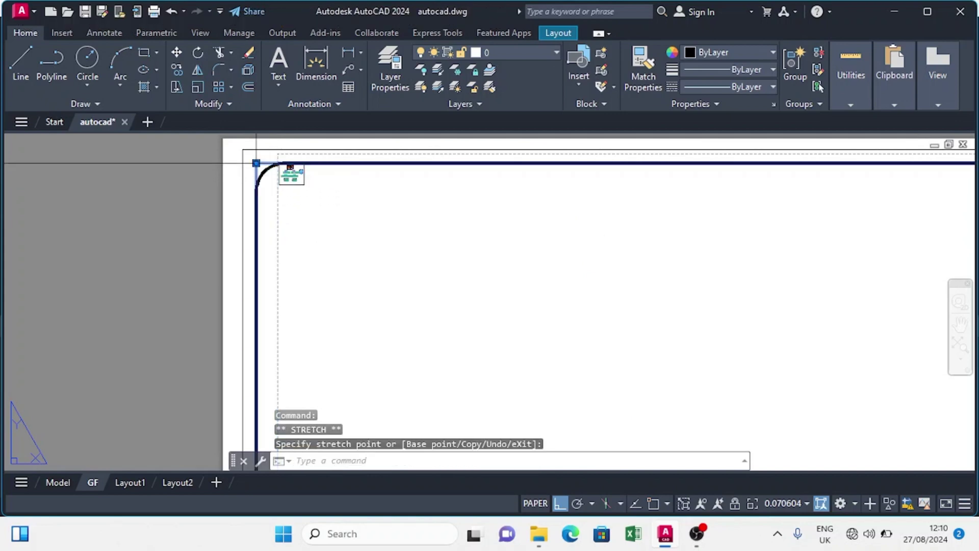
key(Escape)
key(Escape)
scroll(449, 209, down, 5)
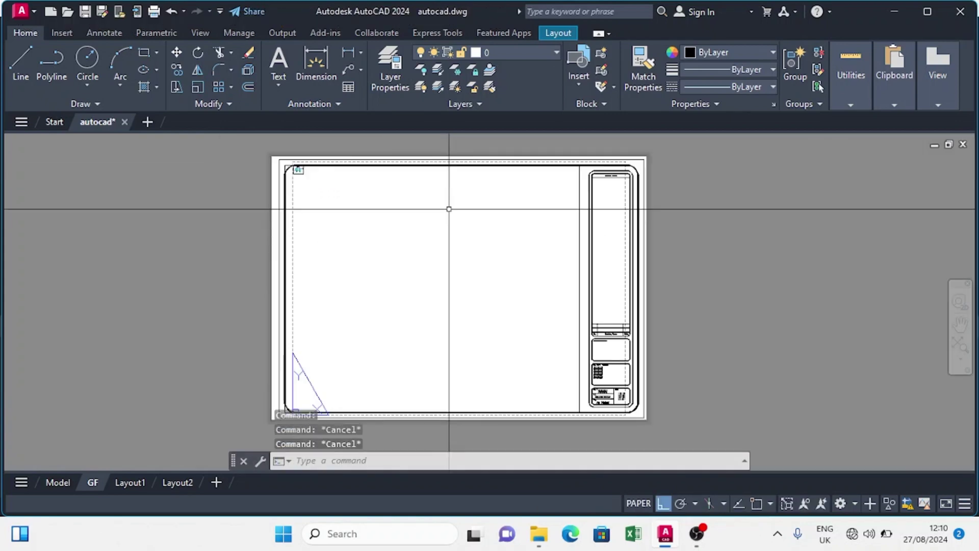
Step: Activate model space inside the GF viewport and check where the floor plans lie in the Model drawing
click(638, 504)
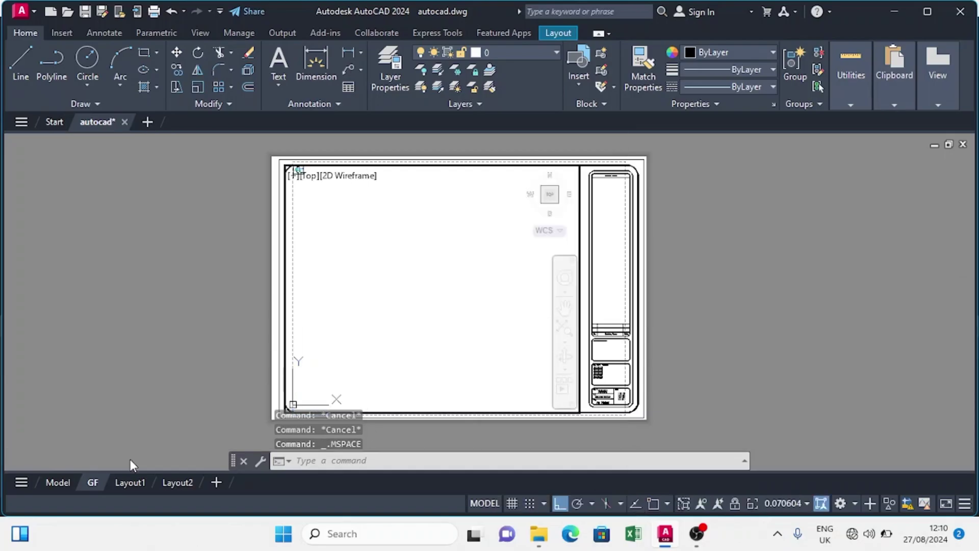
click(57, 483)
scroll(533, 286, down, 5)
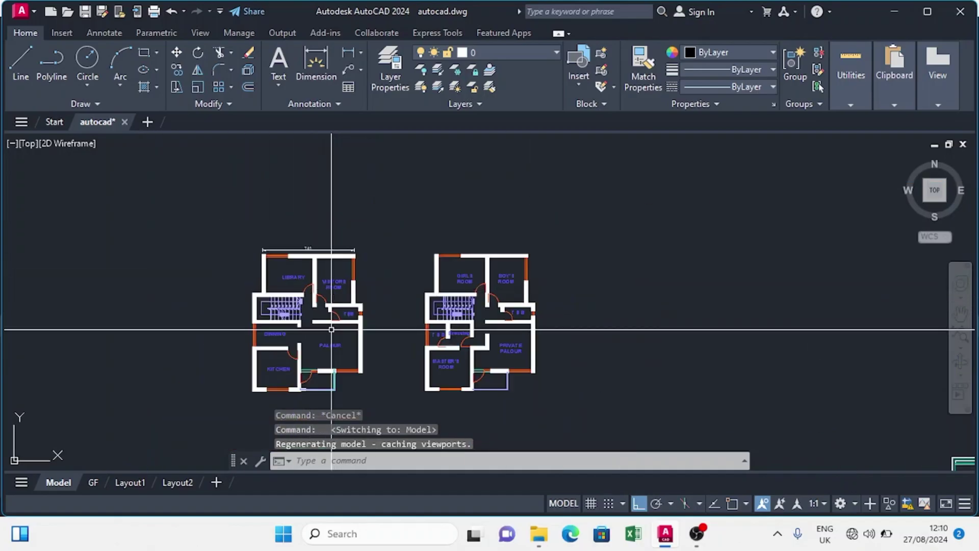
scroll(533, 266, up, 2)
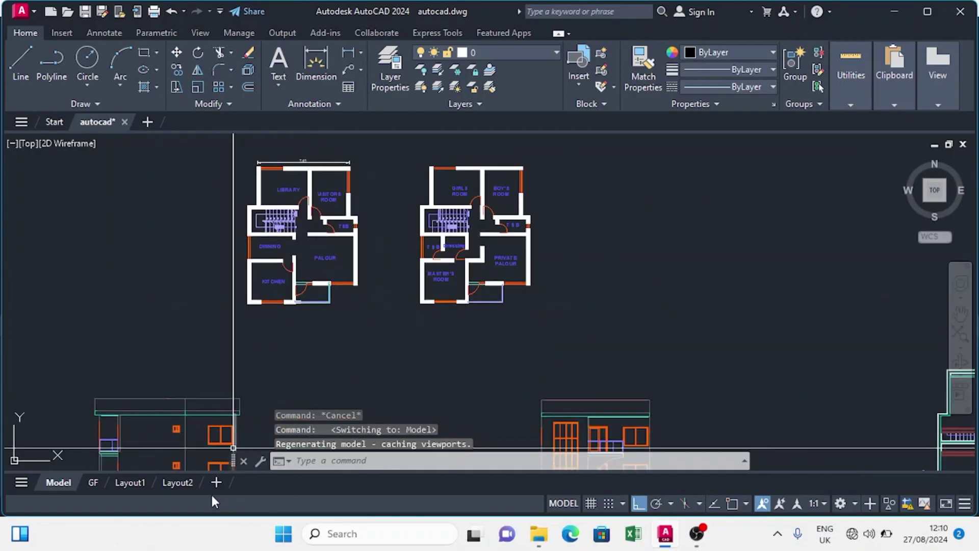
Step: Return to the GF layout and frame the ground floor plan inside its viewport
click(93, 483)
scroll(398, 240, up, 10)
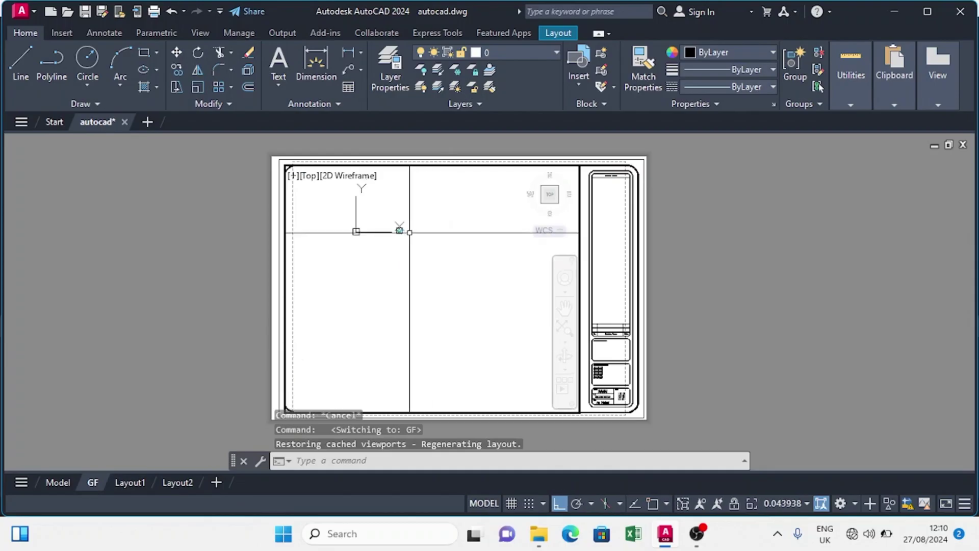
scroll(396, 256, up, 10)
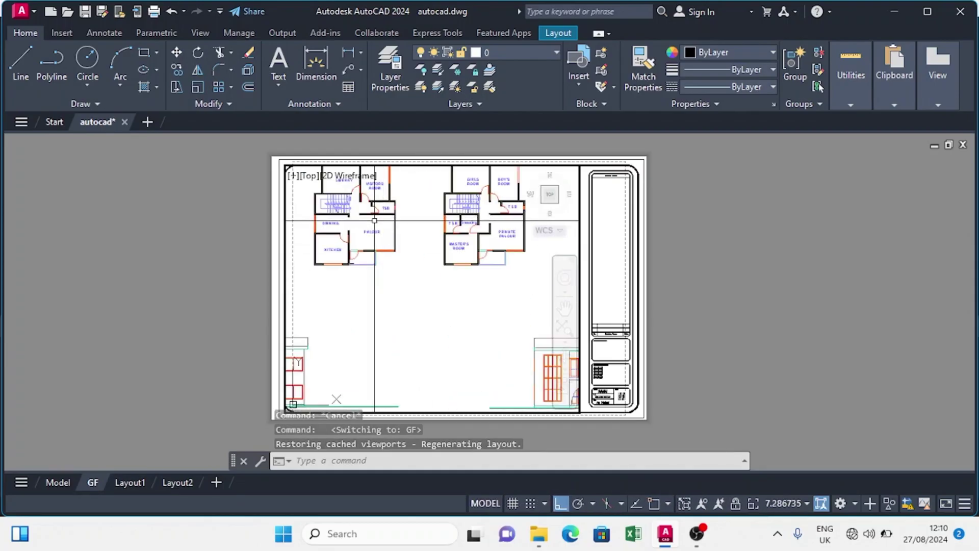
scroll(440, 289, up, 2)
scroll(441, 288, down, 3)
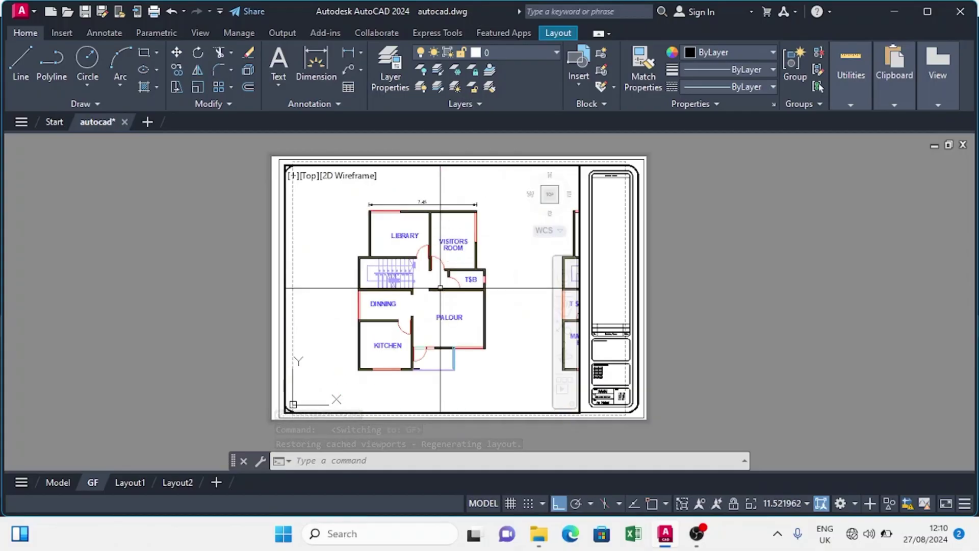
Step: Centre the ground floor plan inside the GF viewport and return to paper space
middle_drag(440, 288, 463, 279)
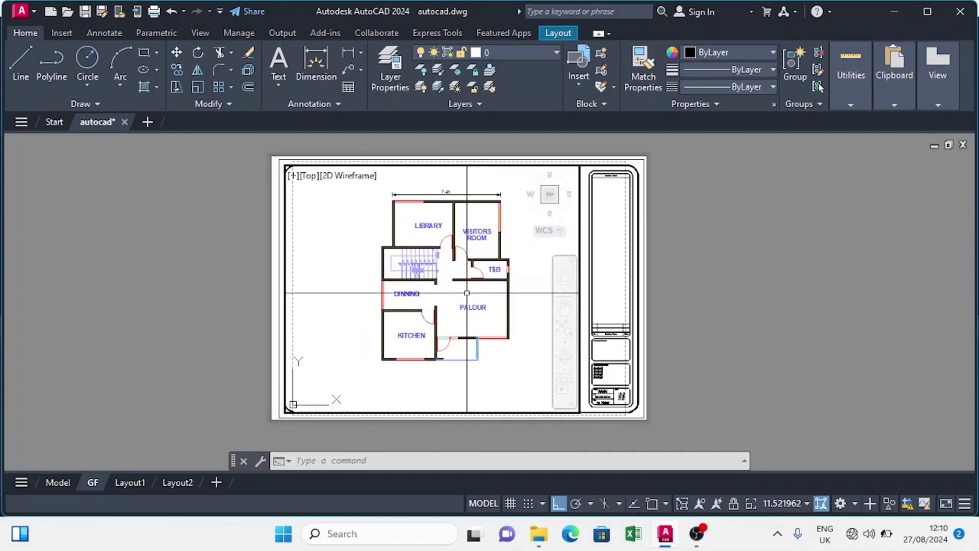
scroll(461, 283, up, 2)
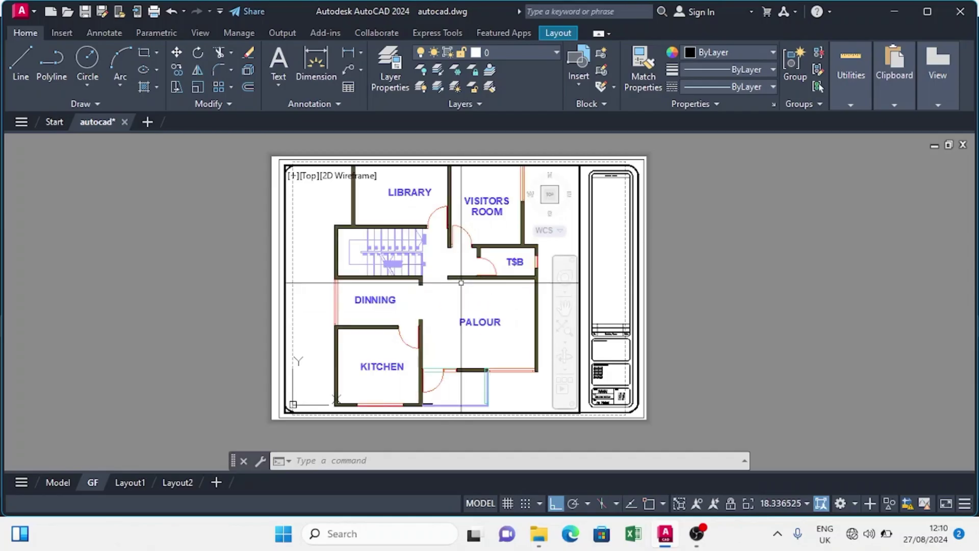
scroll(461, 282, down, 2)
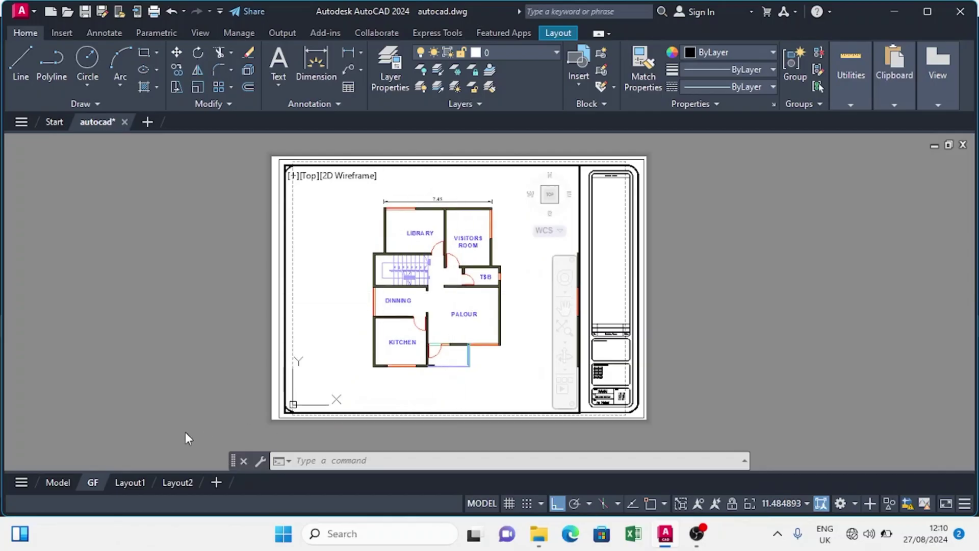
click(487, 505)
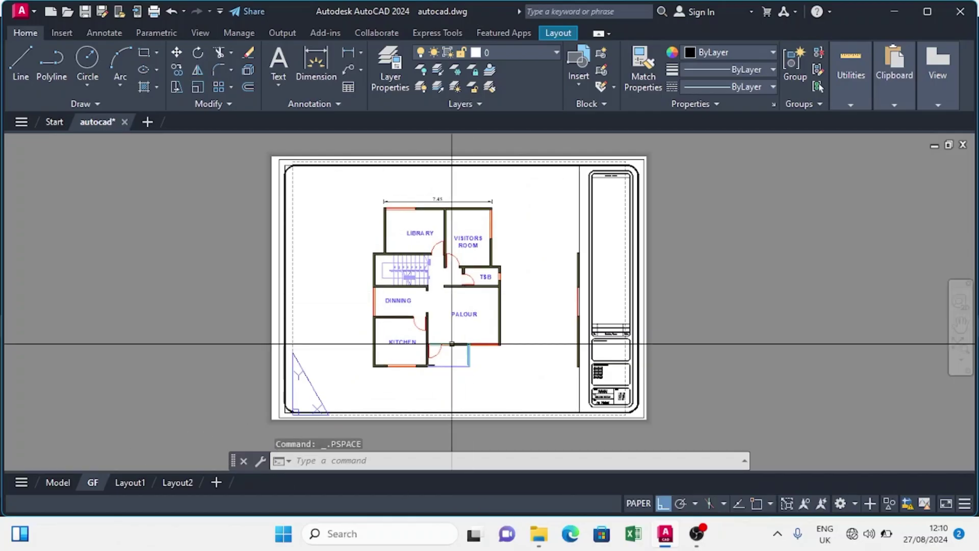
Step: Examine how the ground floor plan and the title block sit on the GF sheet
scroll(470, 299, up, 3)
scroll(479, 296, down, 2)
scroll(592, 301, up, 5)
scroll(460, 306, down, 4)
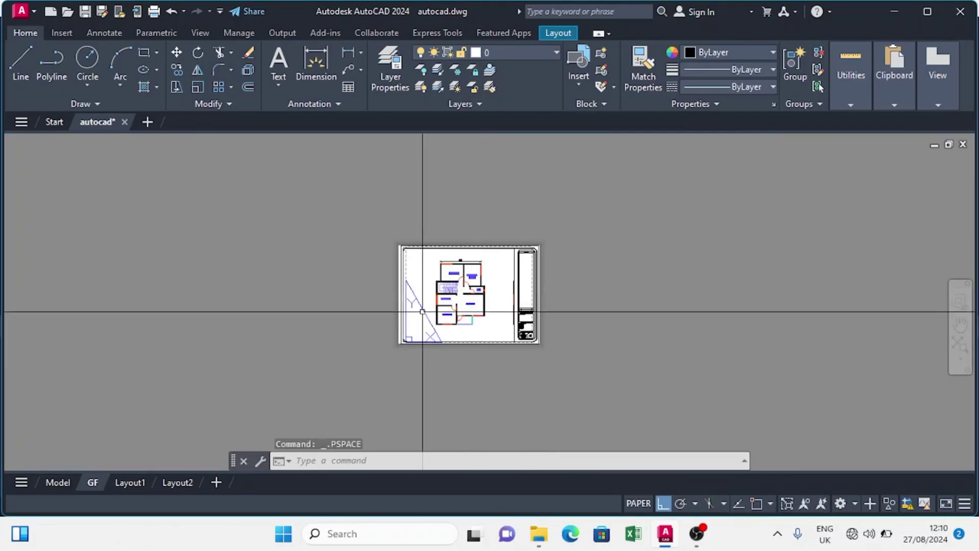
scroll(468, 226, up, 5)
scroll(468, 226, down, 4)
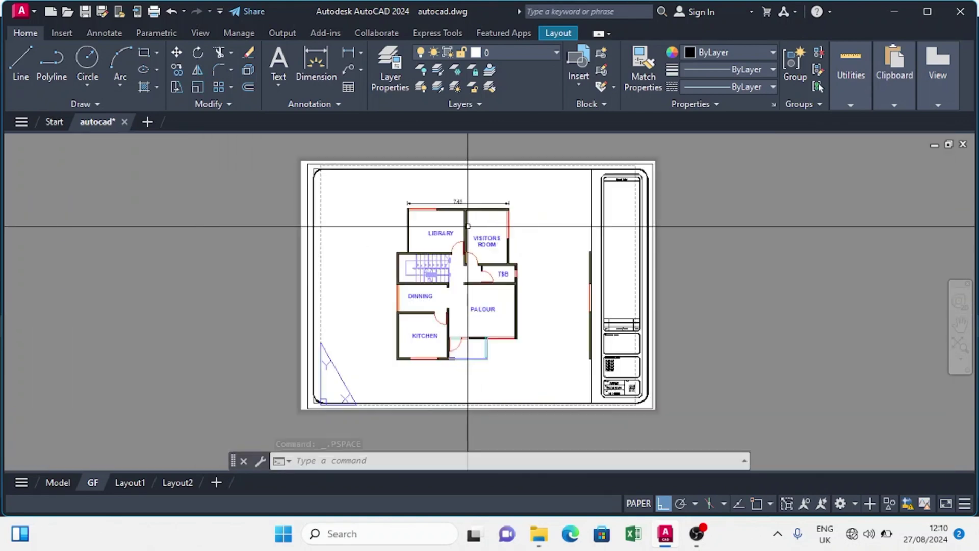
scroll(501, 296, down, 3)
scroll(501, 296, up, 5)
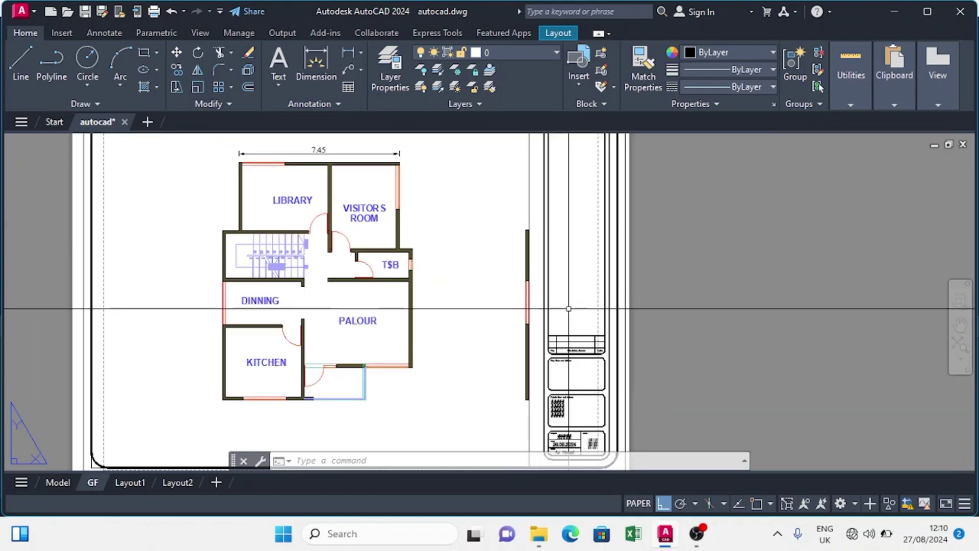
Step: Open the title block's attributes for editing and set the first project name to "Design Of"
middle_drag(565, 395, 555, 309)
scroll(555, 308, up, 10)
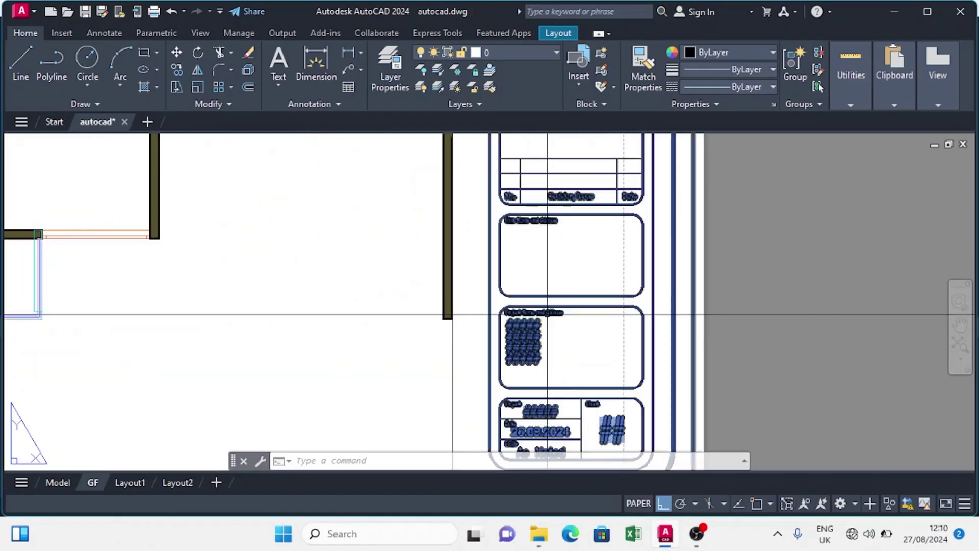
scroll(474, 294, down, 5)
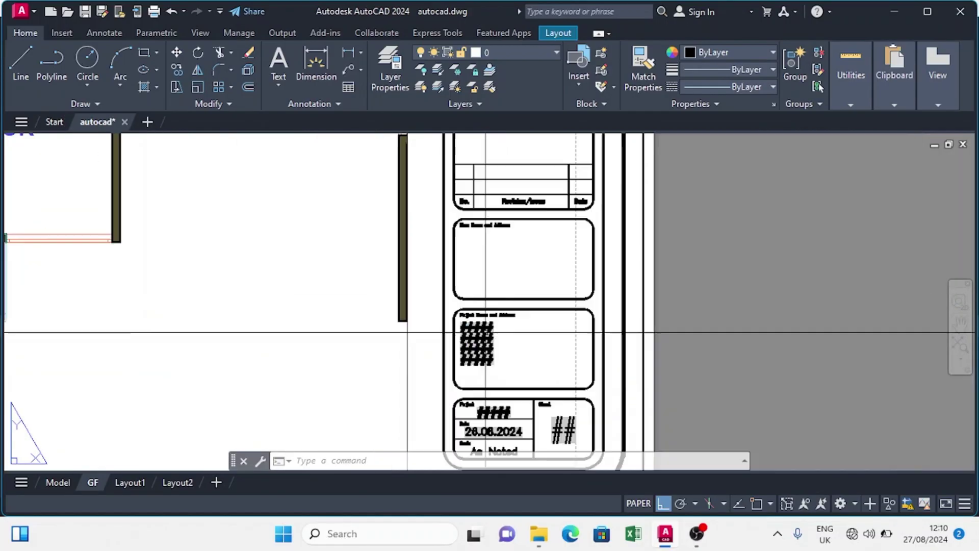
scroll(505, 291, up, 3)
scroll(435, 291, up, 6)
scroll(437, 242, down, 10)
scroll(444, 273, up, 6)
middle_drag(518, 283, 474, 240)
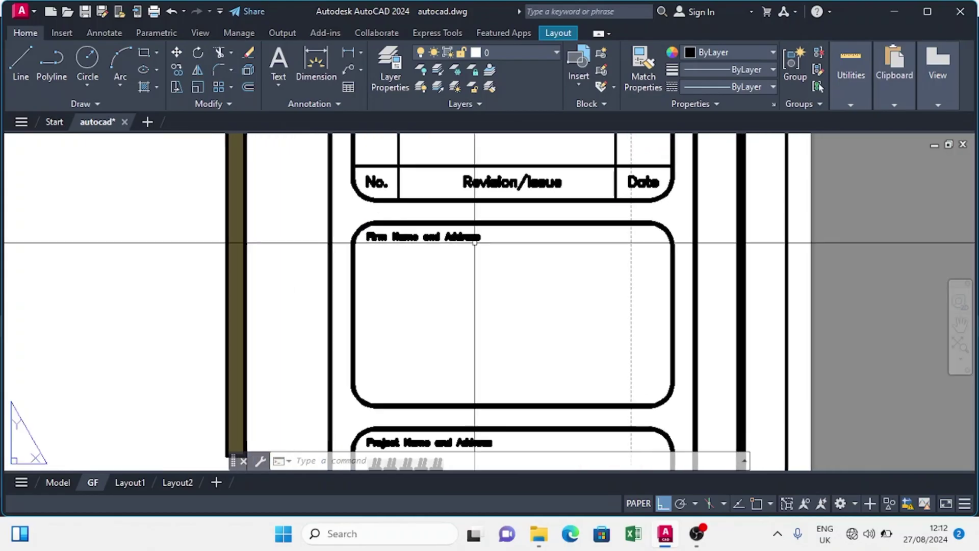
double_click(429, 440)
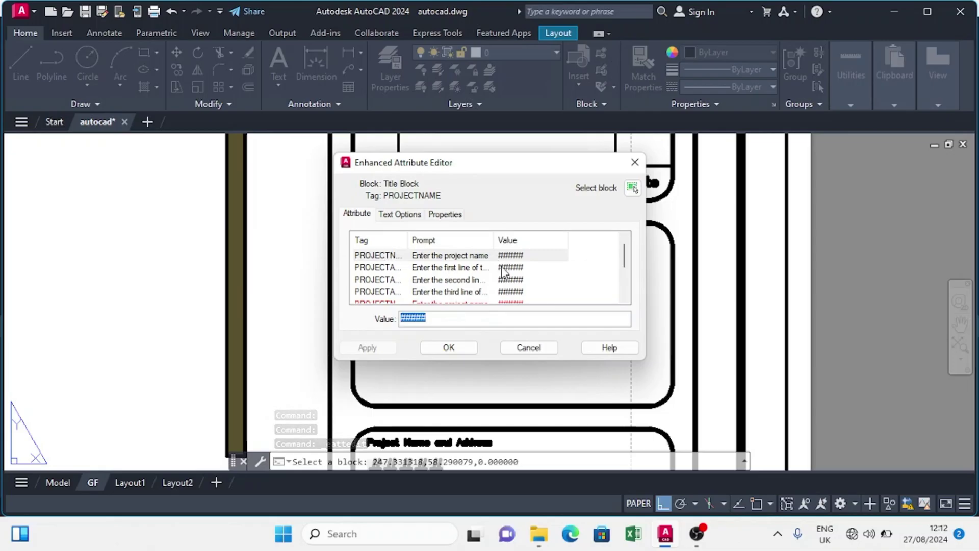
scroll(479, 286, down, 1)
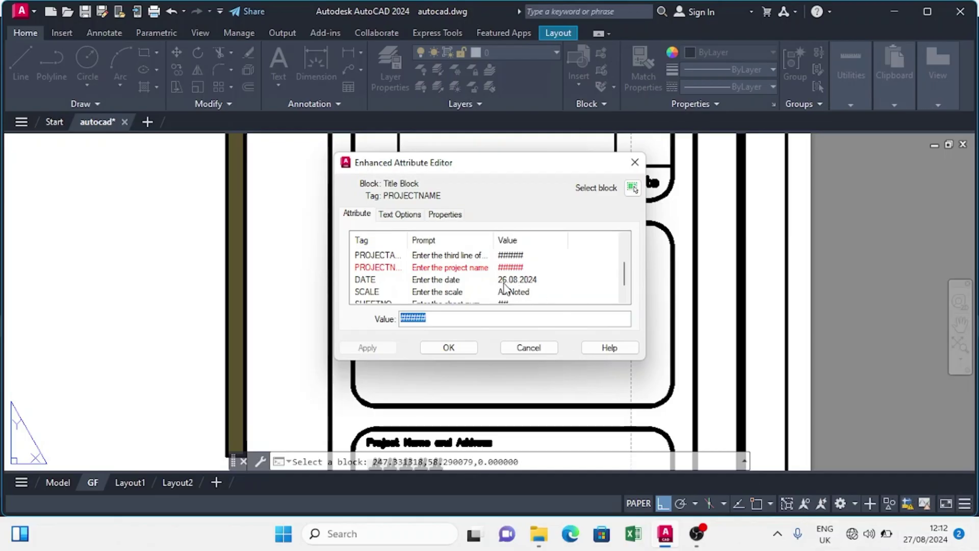
scroll(505, 287, down, 1)
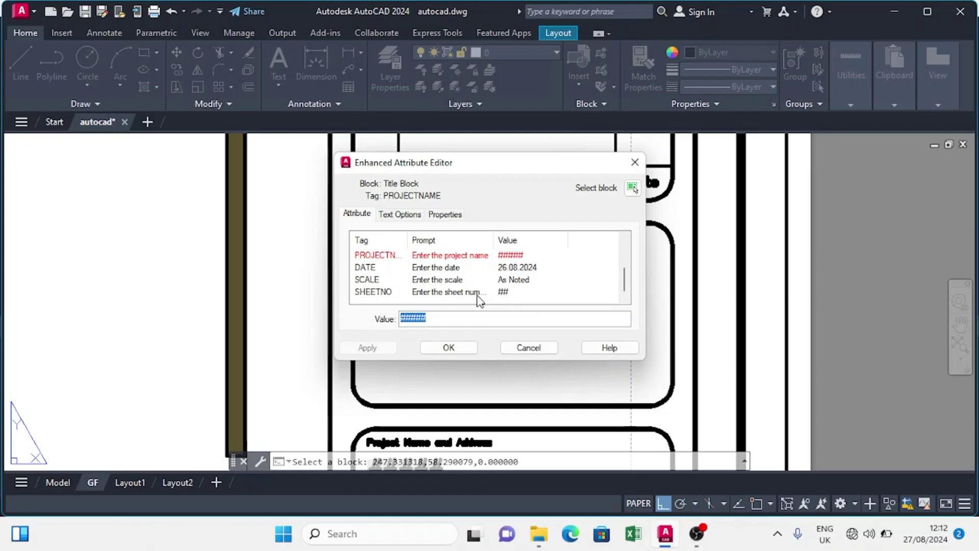
scroll(479, 299, up, 4)
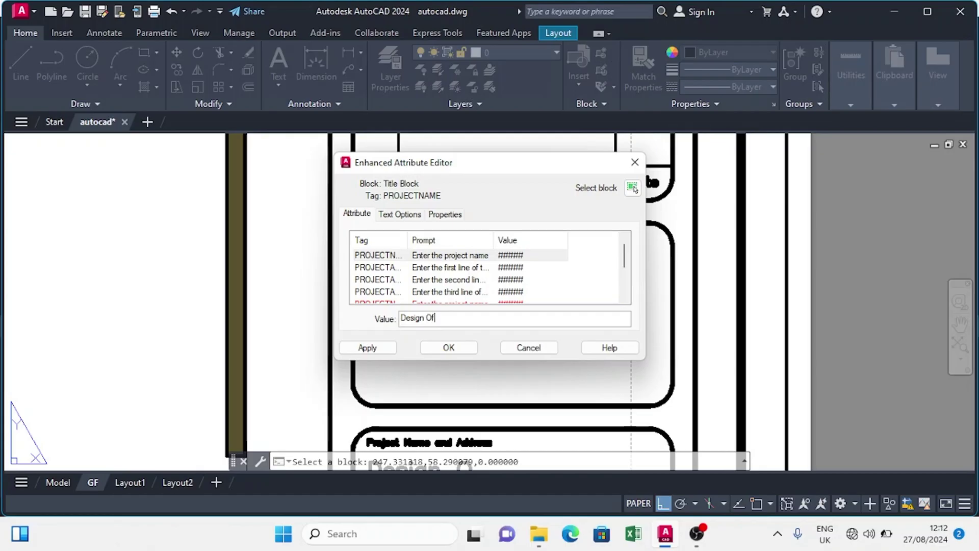
Step: Fill the three project address lines with "One Storey", "Residental" and "Building"
click(456, 269)
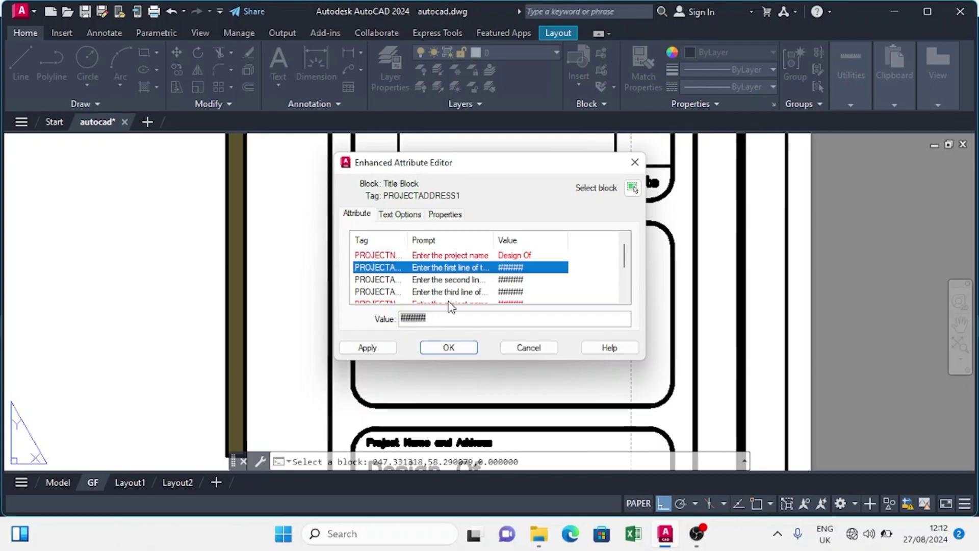
text(0)
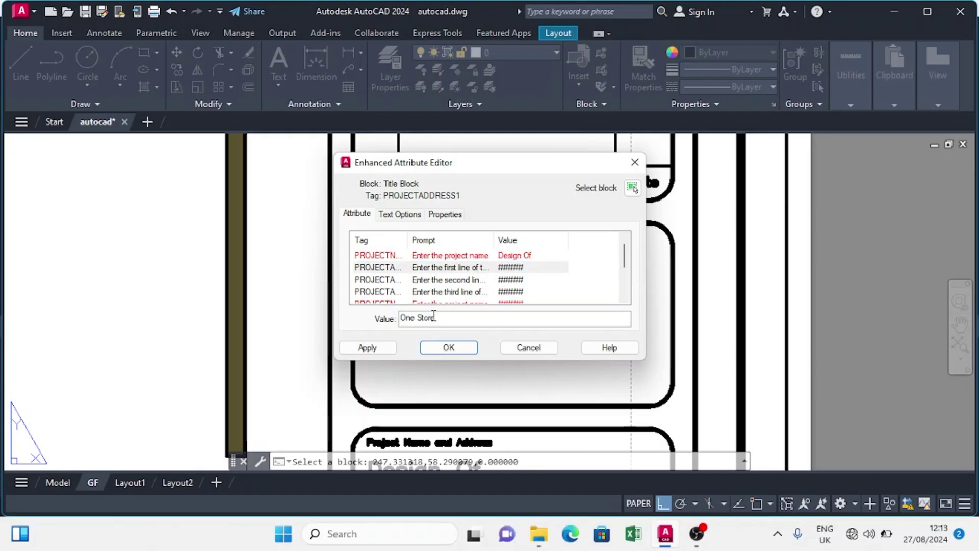
text(ne Storey)
key(Return)
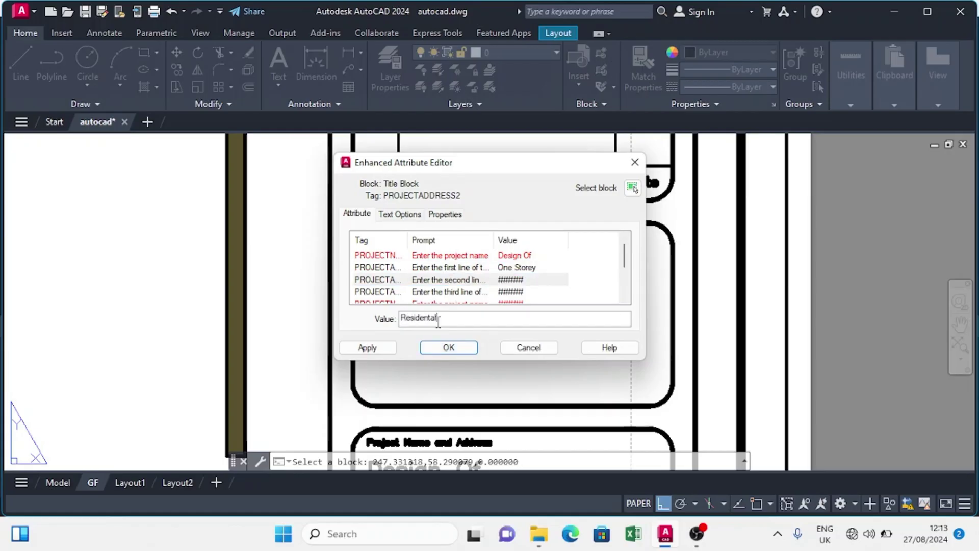
key(Return)
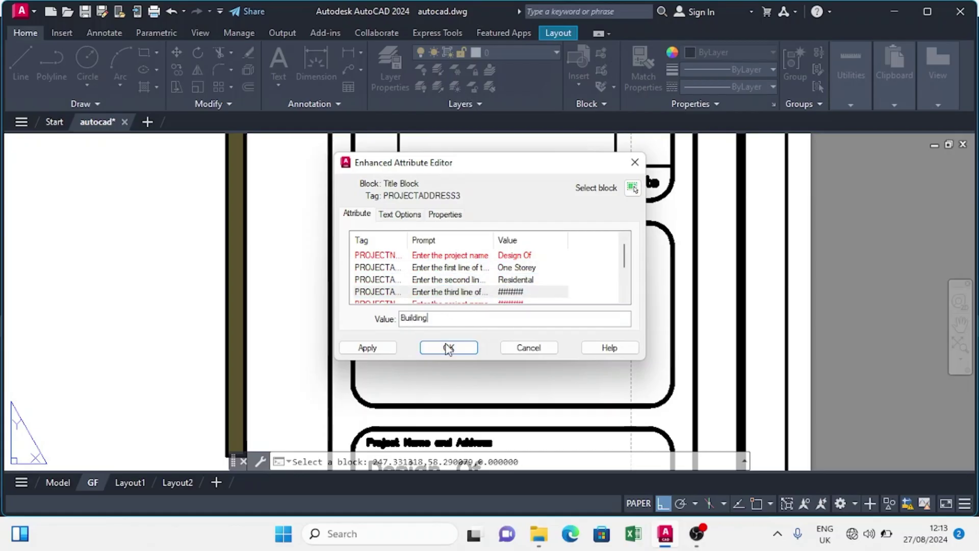
key(Return)
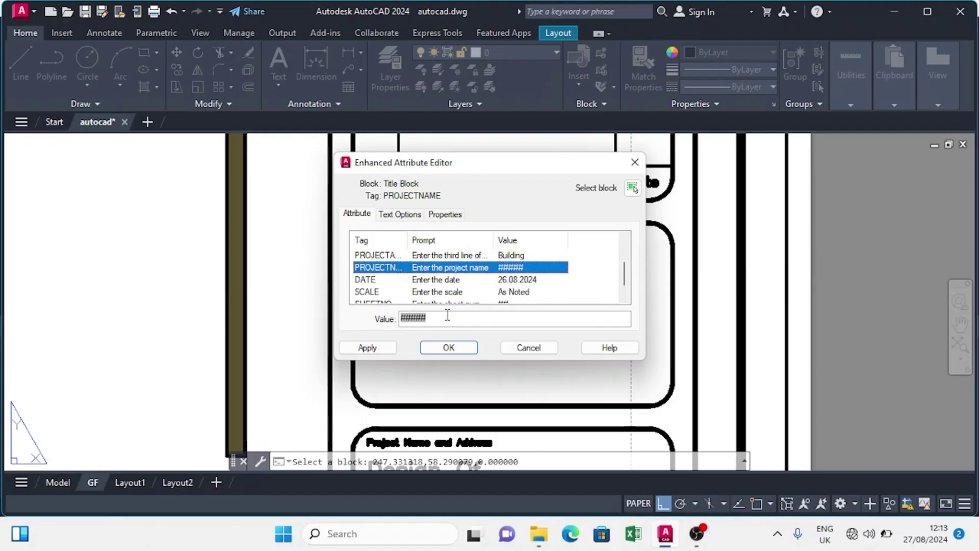
Step: Set the second project name to "Ground Floor Plan" and the sheet number to 1, and accept the title block attributes
click(447, 320)
text(Ground Floor Plan)
key(Return)
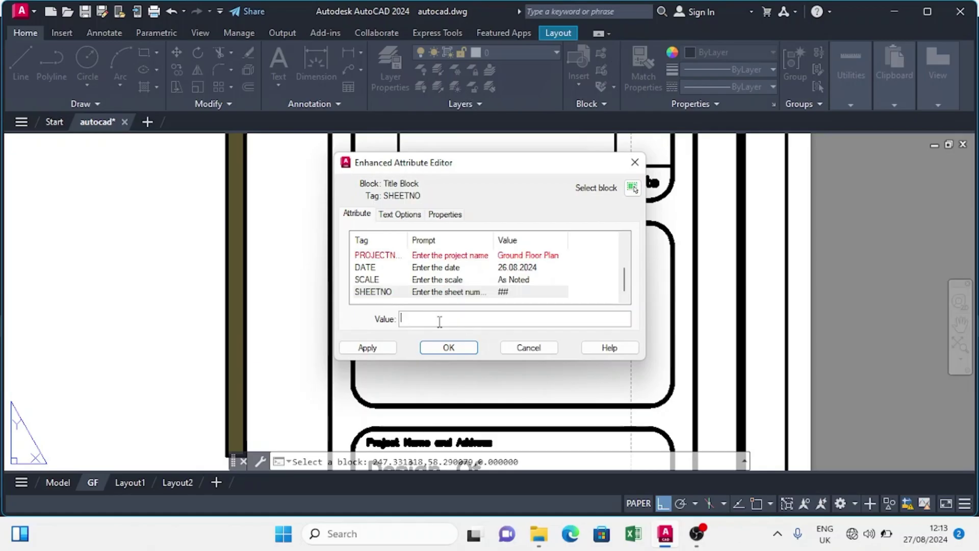
click(449, 347)
scroll(475, 332, up, 3)
scroll(450, 364, down, 3)
middle_drag(450, 388, 432, 230)
scroll(412, 290, up, 4)
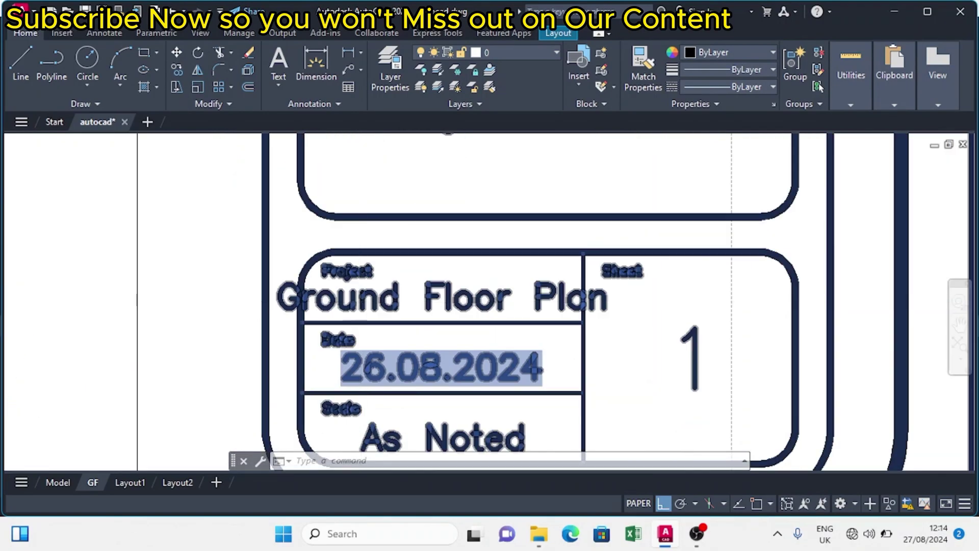
Step: Reopen the title block's attributes and open the "Ground Floor Plan" project name value for editing
scroll(412, 290, down, 4)
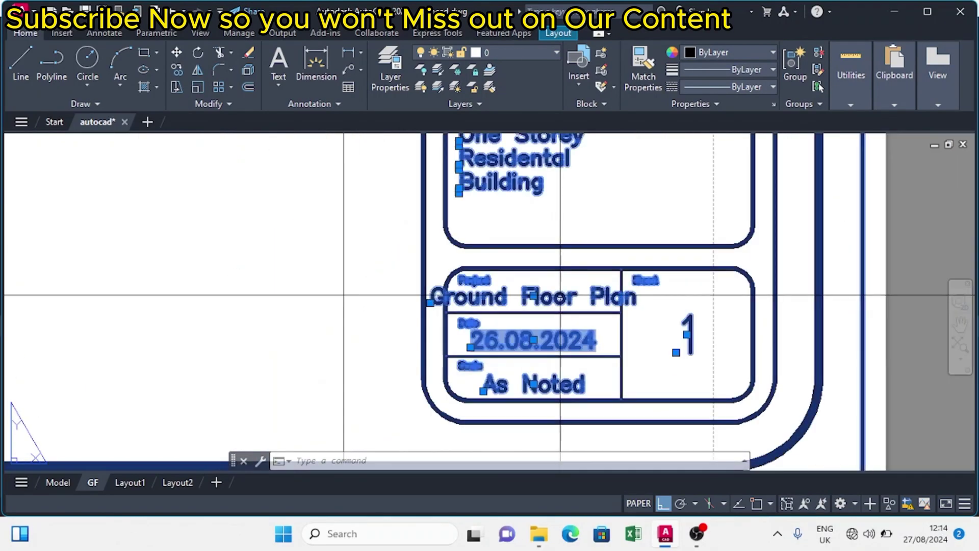
double_click(533, 340)
scroll(472, 293, down, 3)
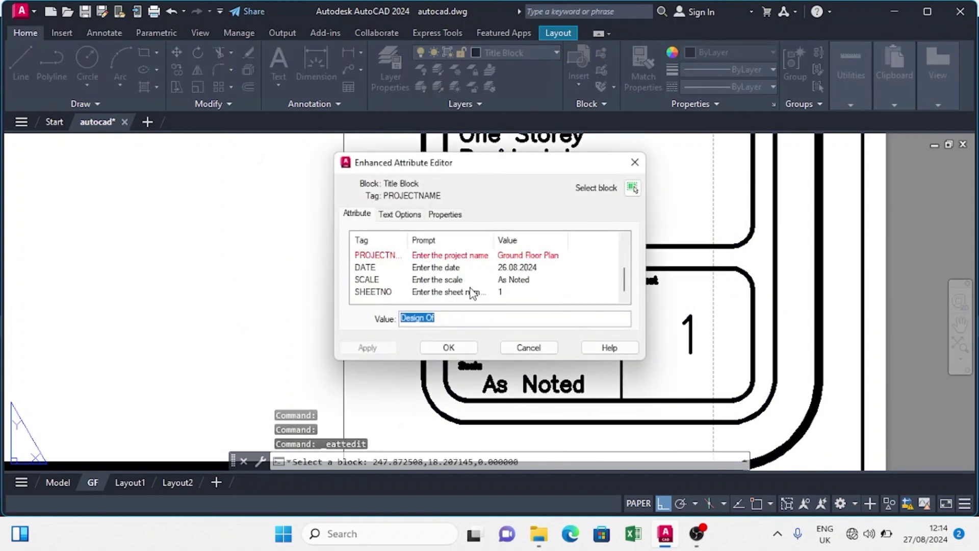
scroll(436, 270, up, 1)
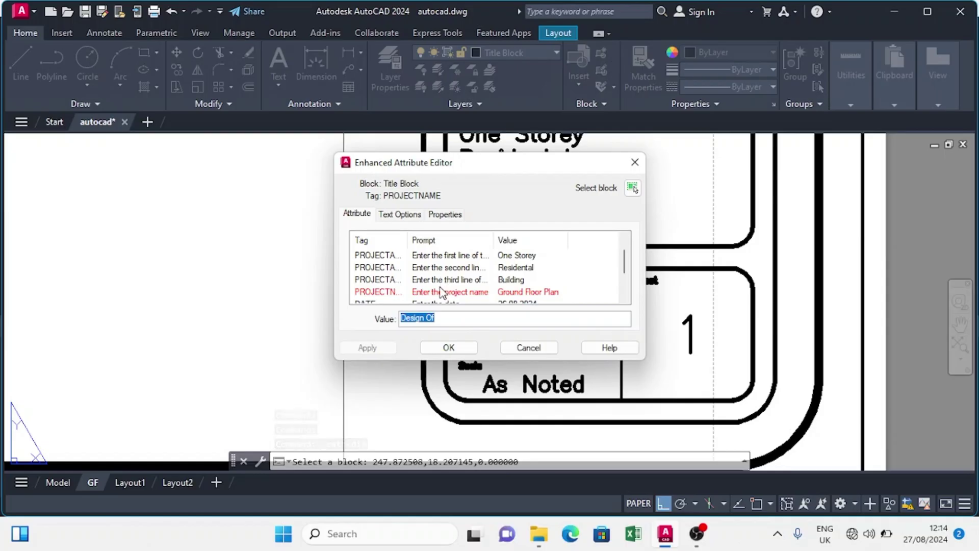
click(445, 292)
click(427, 318)
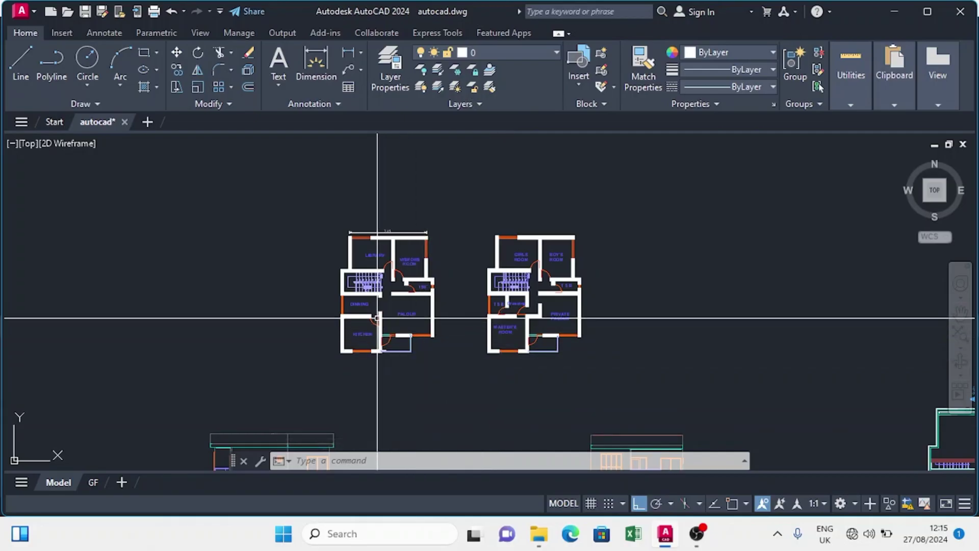
Step: In model space, open DesignCenter and browse from its home folder through en-us and DesignCenter to the blocks of Home - Space Planner.dwg
mouse_move(378, 317)
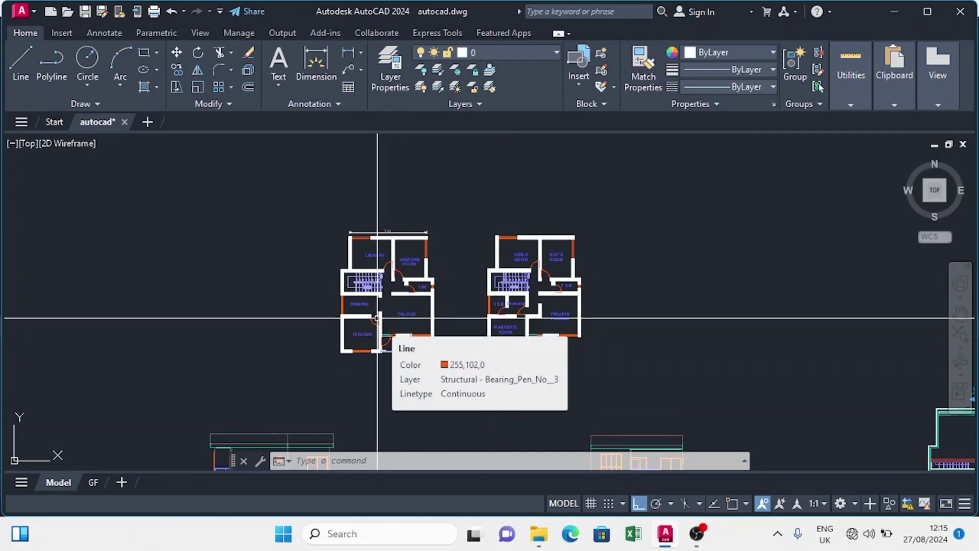
text(DC)
key(Return)
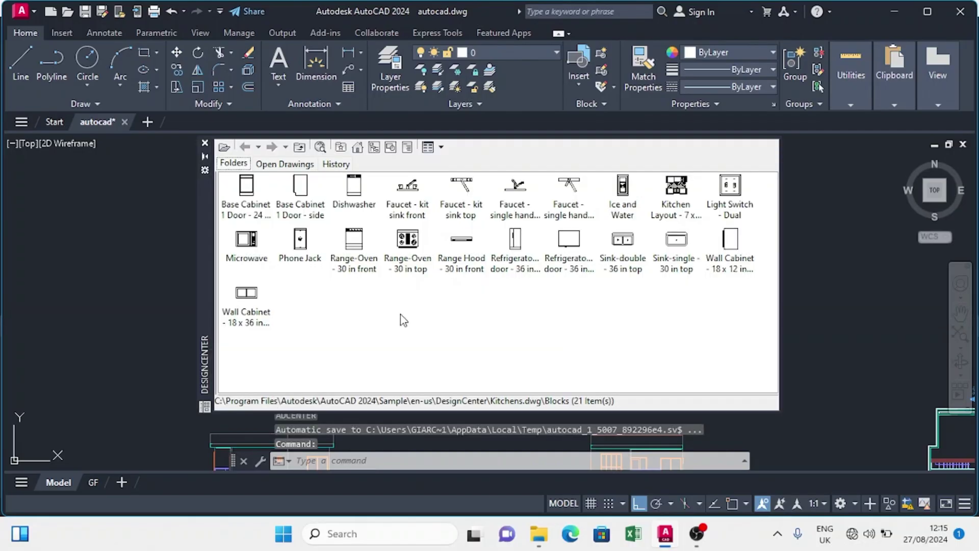
click(357, 148)
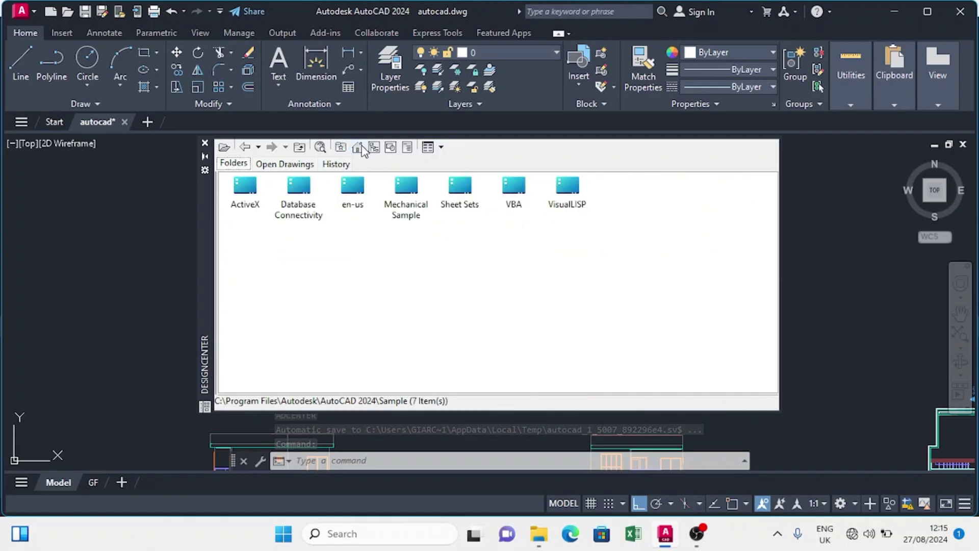
double_click(353, 189)
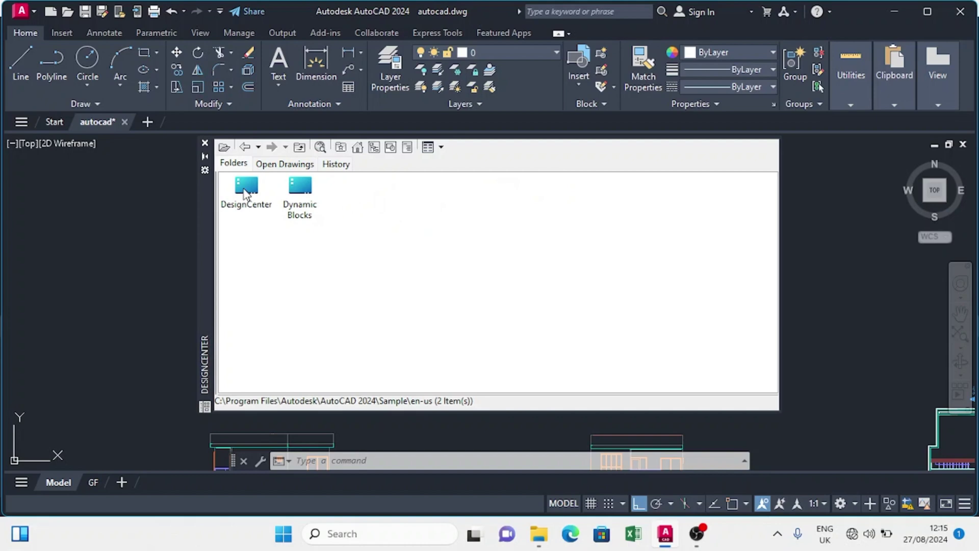
double_click(247, 189)
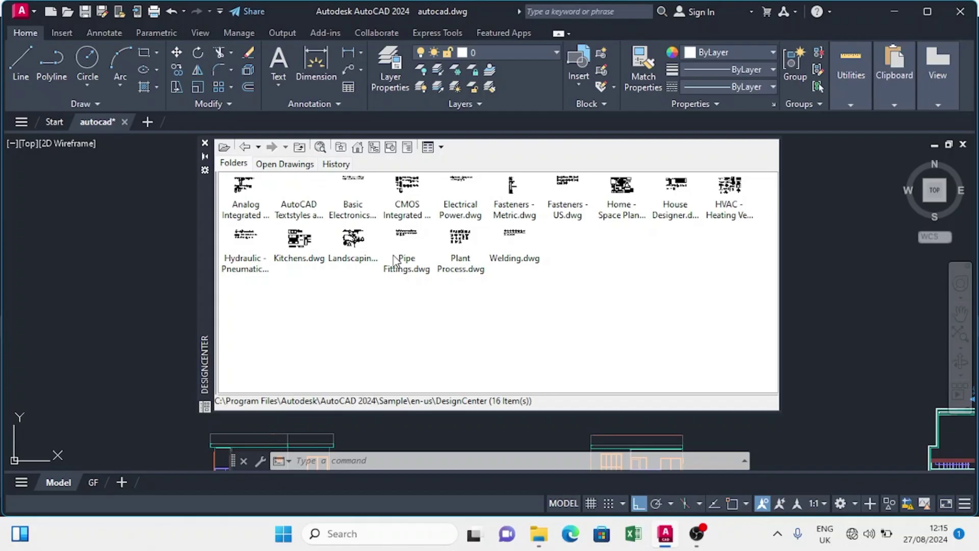
double_click(623, 186)
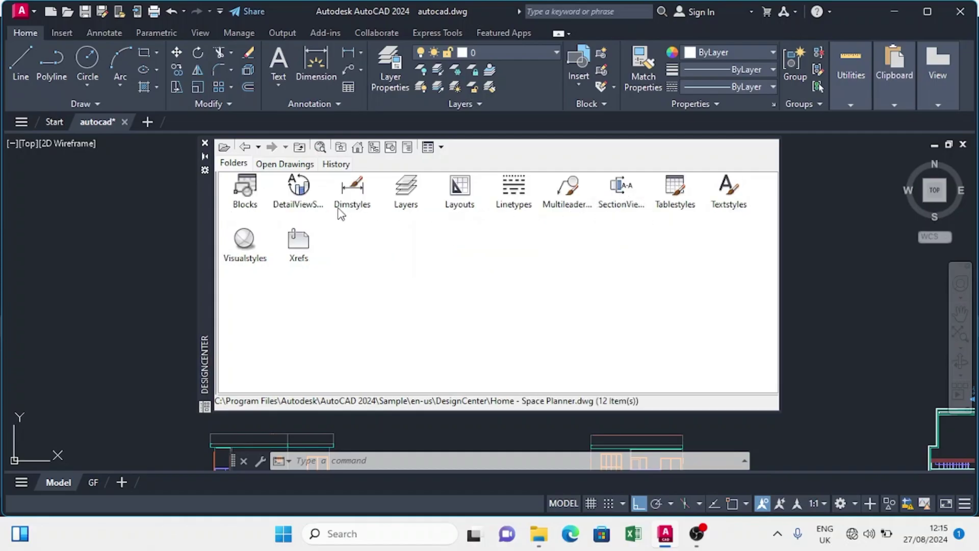
double_click(250, 196)
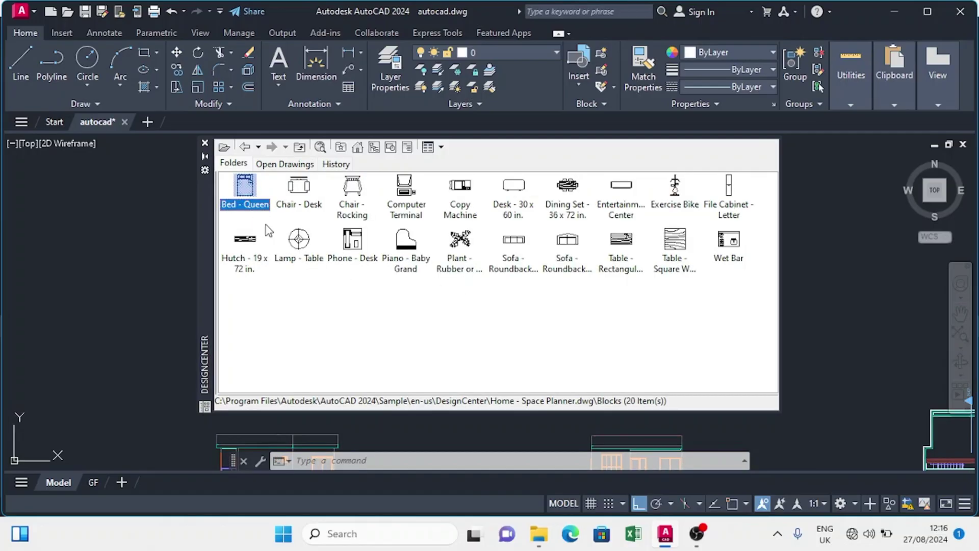
Step: Insert the Bed - Queen and Chair - Desk blocks in the empty area beside the floor plans, at scale 1
double_click(247, 190)
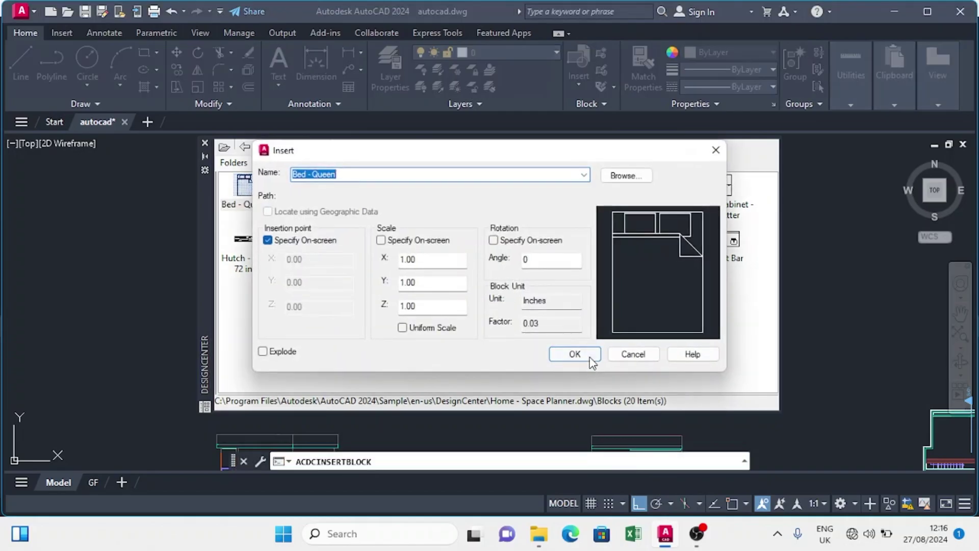
click(575, 354)
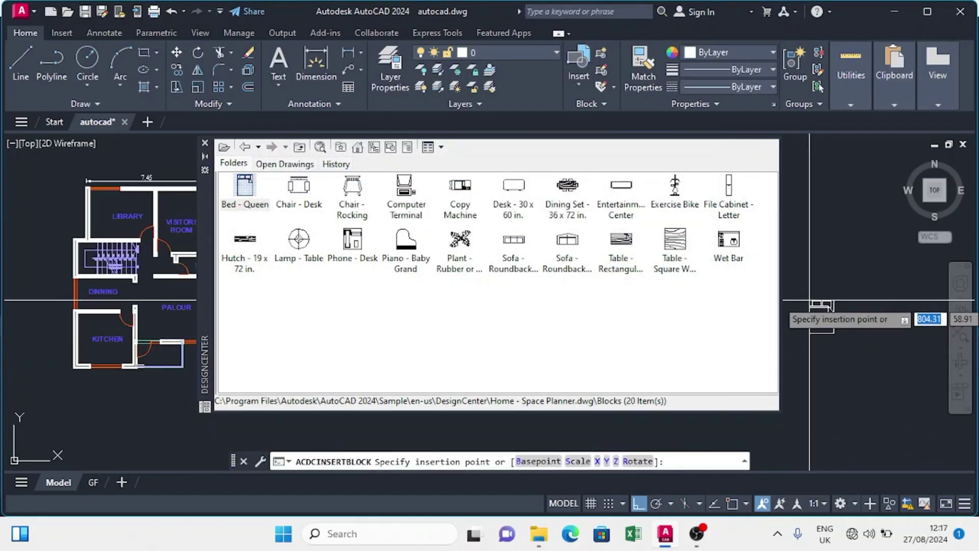
scroll(158, 296, down, 7)
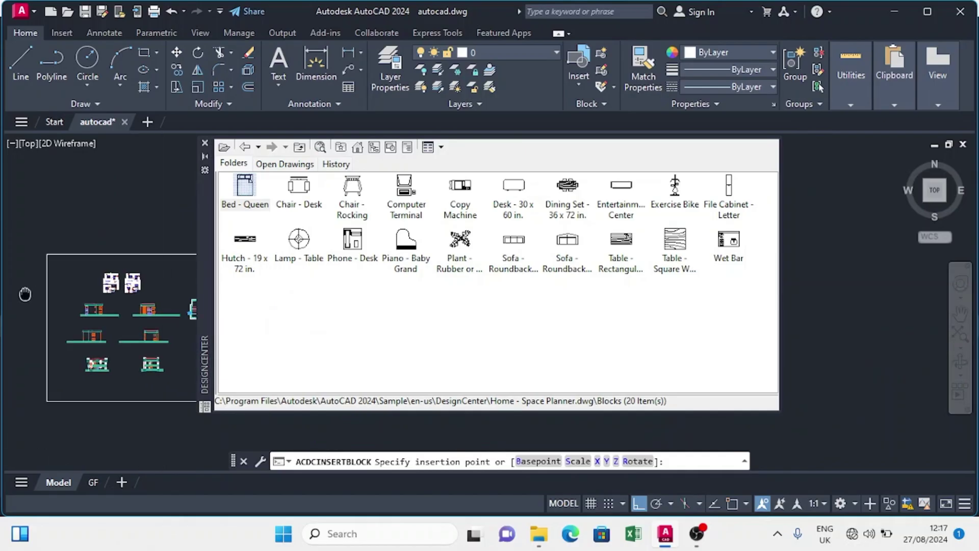
click(104, 188)
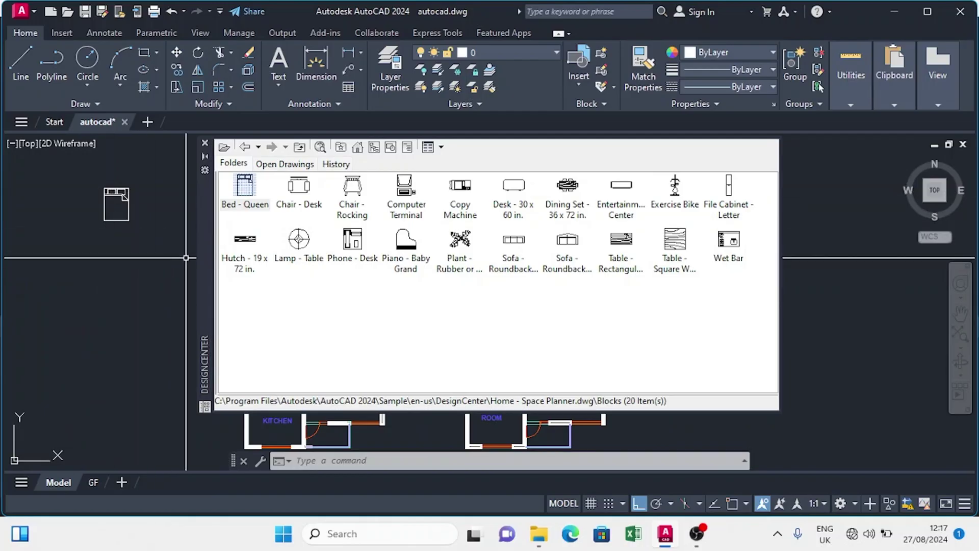
double_click(305, 193)
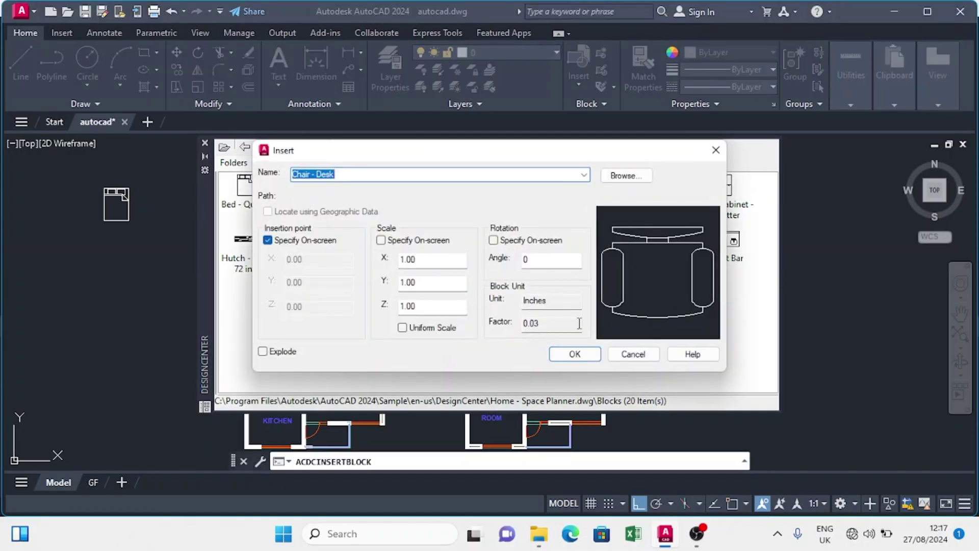
click(574, 354)
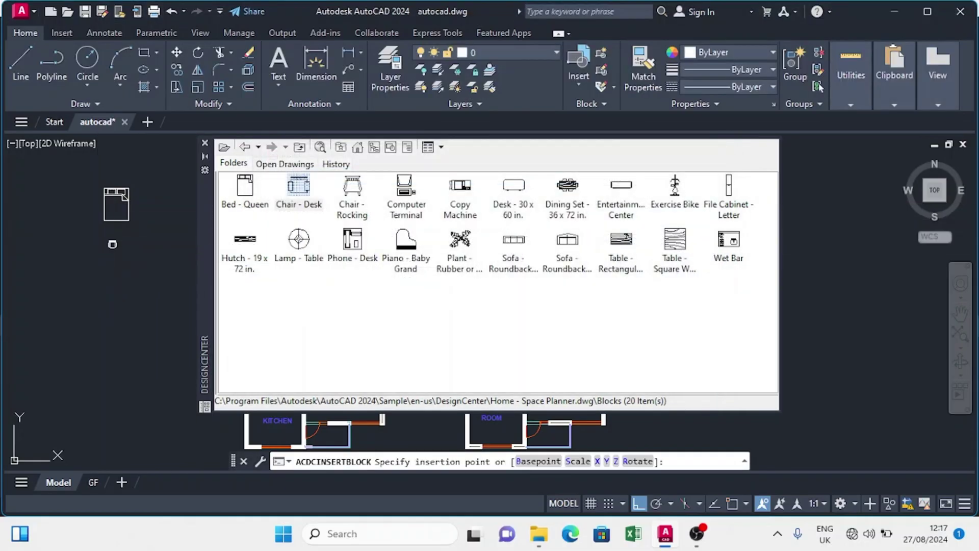
click(112, 244)
Step: Place a roundback sofa block under the desk chair and insert the Dining Set - 36 x 72 in. block beneath it
click(514, 239)
drag(513, 239, 108, 288)
double_click(568, 186)
click(584, 353)
scroll(125, 340, up, 2)
click(104, 314)
Step: Insert the Lamp - Table and Phone - Desk blocks over the queen bed block
double_click(299, 238)
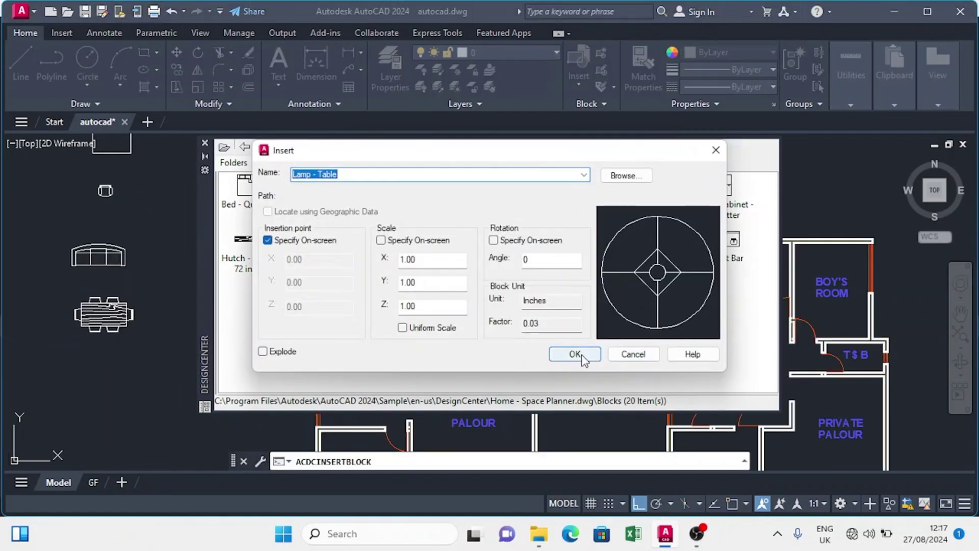
click(590, 358)
scroll(139, 184, up, 2)
click(139, 185)
double_click(352, 239)
click(574, 354)
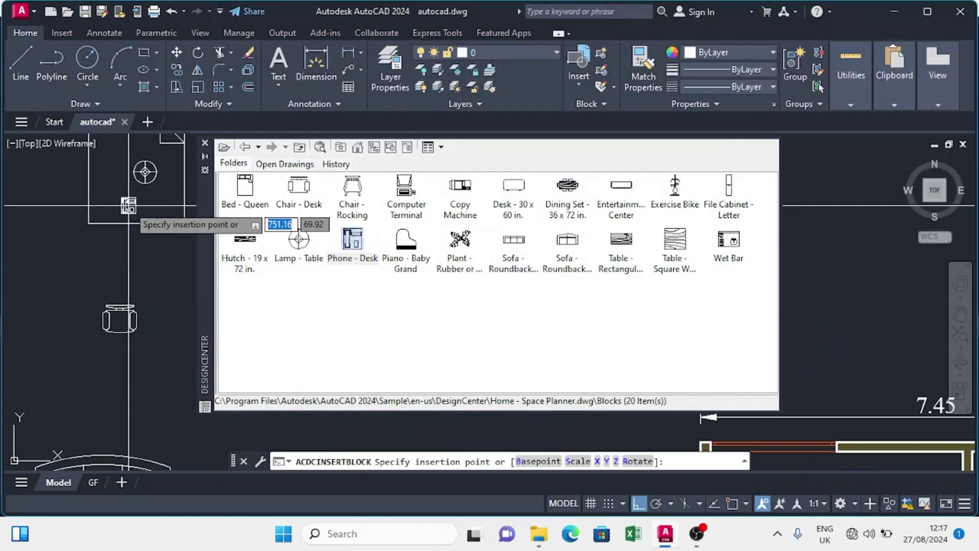
click(128, 206)
Step: Place the plant, the smaller roundback sofa and the rectangular woodgrain table blocks around the bed and chair
scroll(128, 206, down, 2)
click(460, 239)
drag(460, 238, 79, 255)
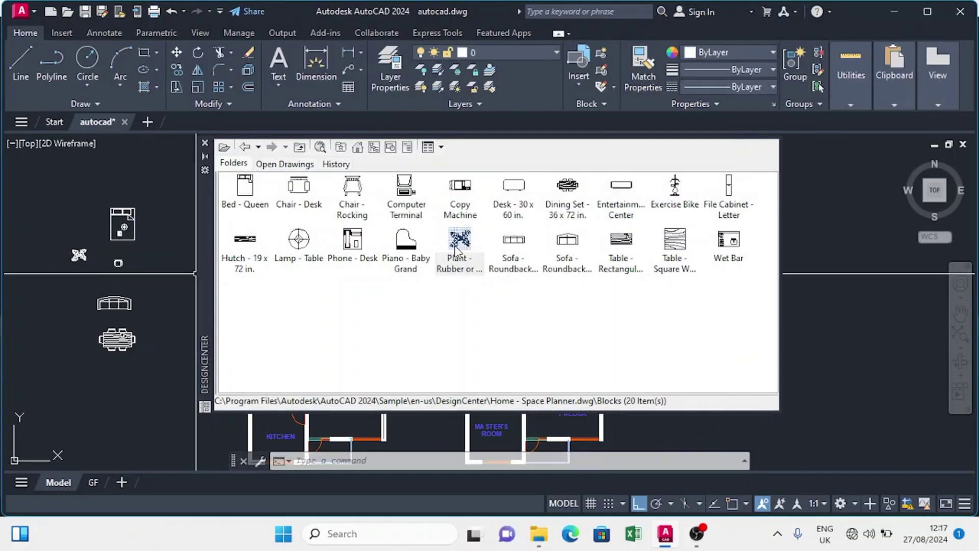
mouse_move(567, 239)
mouse_down()
mouse_move(350, 306)
mouse_move(161, 327)
mouse_up()
mouse_move(621, 239)
mouse_down()
mouse_move(110, 317)
mouse_move(168, 250)
mouse_up()
Step: Insert the Wet Bar block above the rectangular table
double_click(728, 239)
click(575, 354)
click(161, 198)
Step: Return to the DesignCenter sample folder and open the blocks of Kitchens.dwg
click(245, 147)
click(244, 147)
double_click(299, 245)
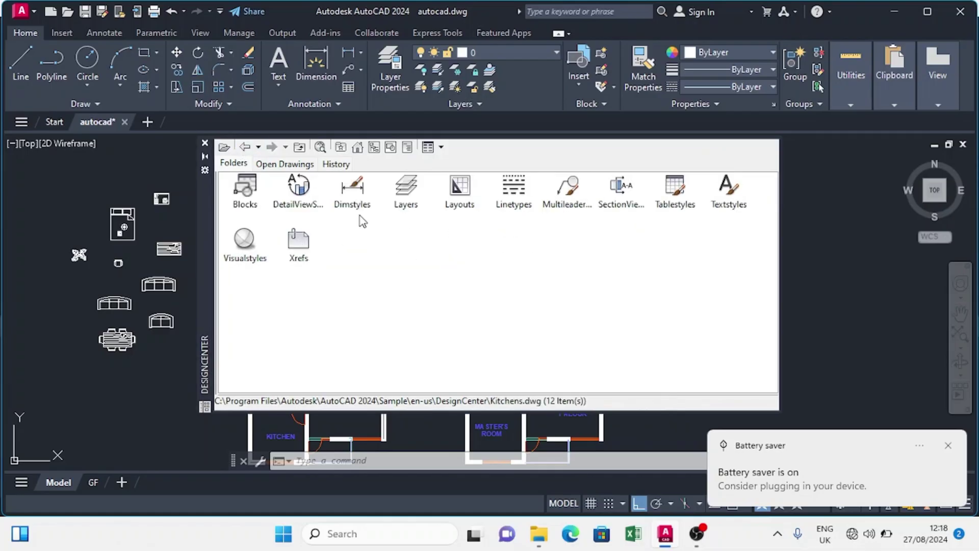
double_click(245, 189)
Step: Insert the top-view 30 in Range-Oven, Microwave and Base Cabinet 1 Door - 24 blocks near the bed
double_click(408, 239)
click(575, 353)
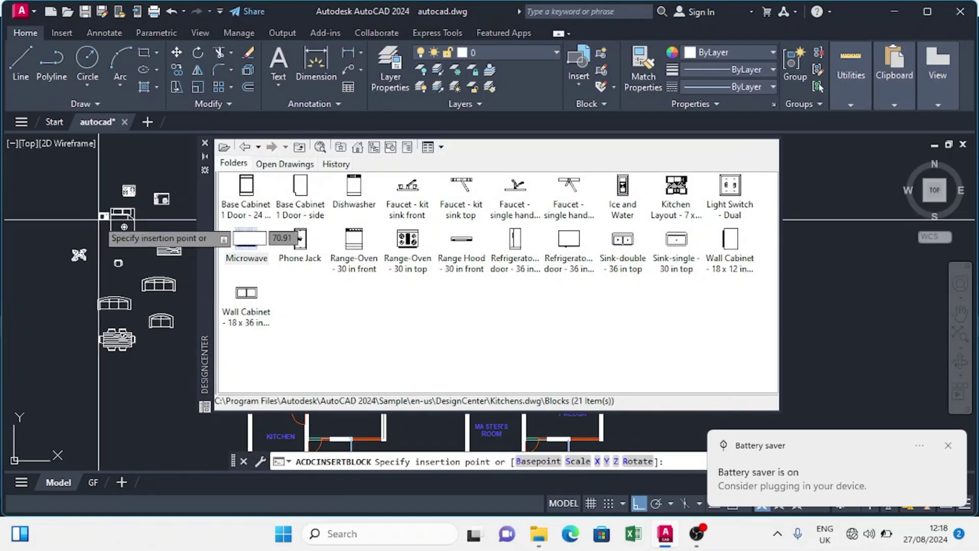
click(88, 208)
double_click(247, 191)
click(590, 358)
Step: Insert the Sink-double - 36 in top and Wall Cabinet - 18 x 36 in blocks beside the other furniture
double_click(623, 238)
click(575, 354)
click(81, 232)
double_click(247, 292)
click(575, 354)
click(245, 147)
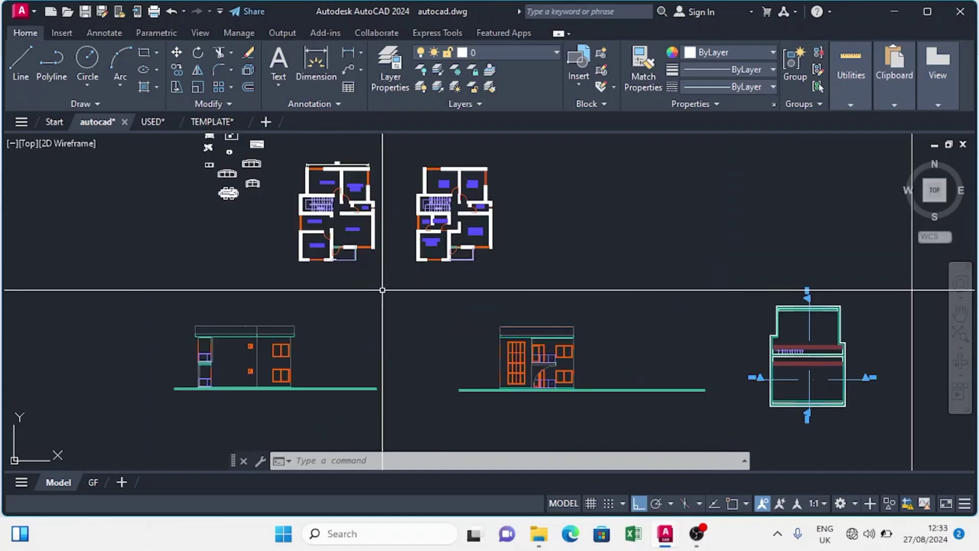
Step: Examine the inserted furniture blocks and the rooms of both floor plans
scroll(382, 290, up, 3)
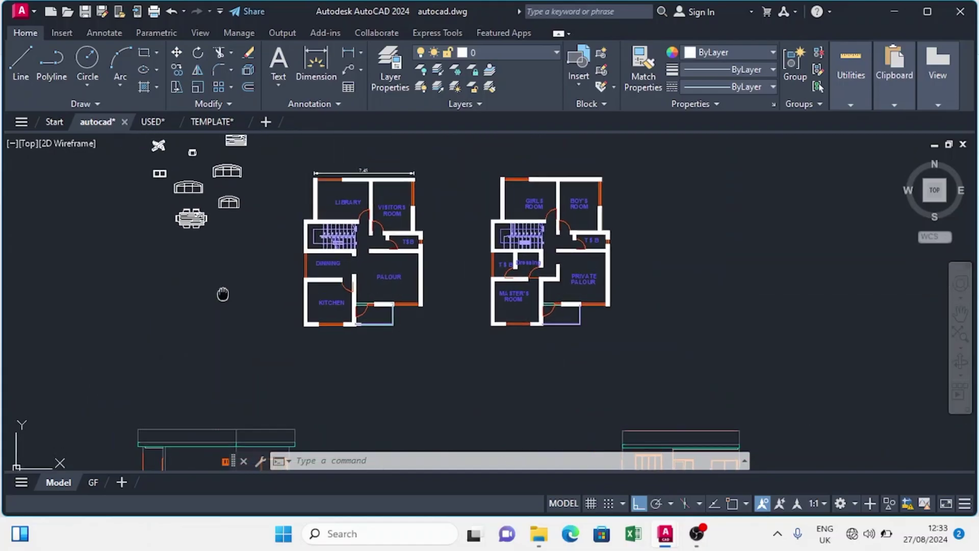
middle_drag(221, 287, 257, 388)
scroll(203, 291, up, 3)
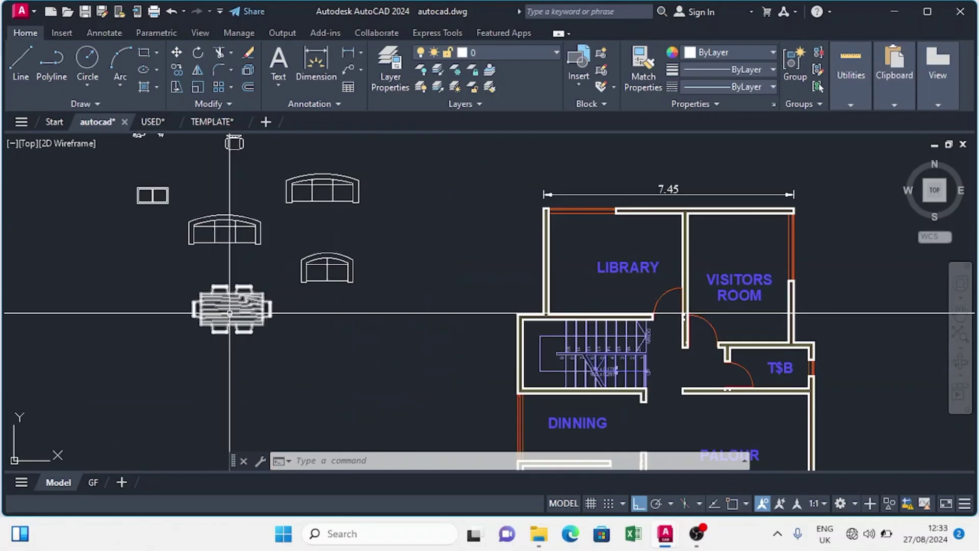
scroll(400, 356, down, 1)
scroll(233, 310, up, 4)
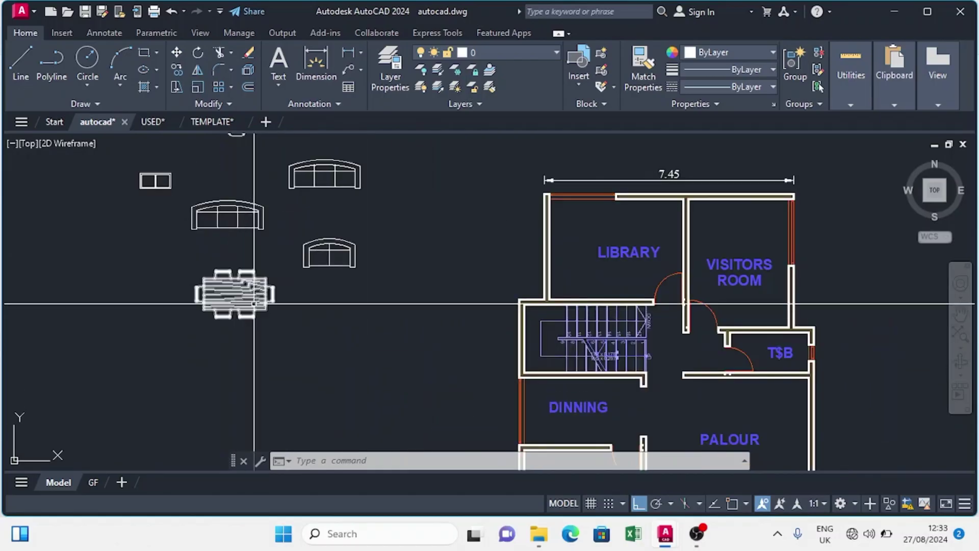
scroll(377, 310, down, 7)
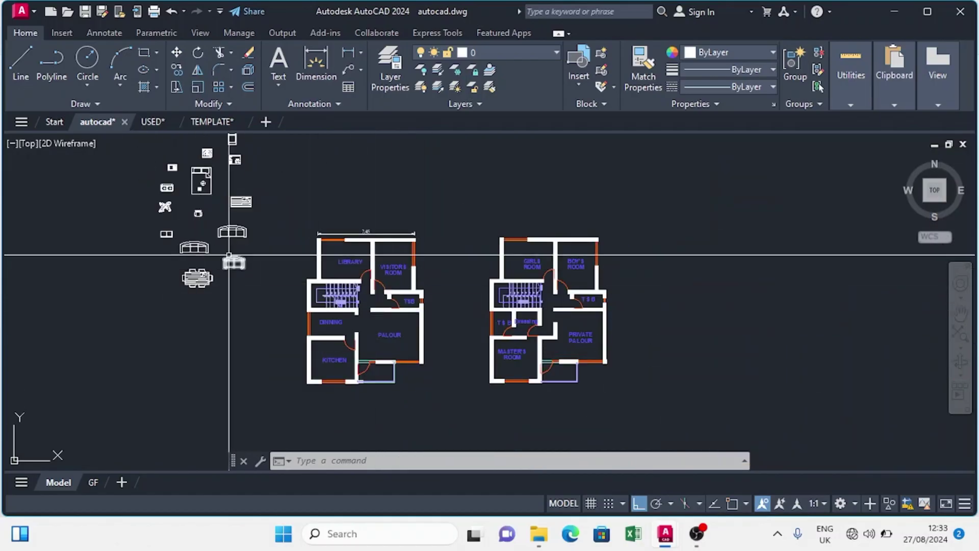
scroll(367, 260, up, 4)
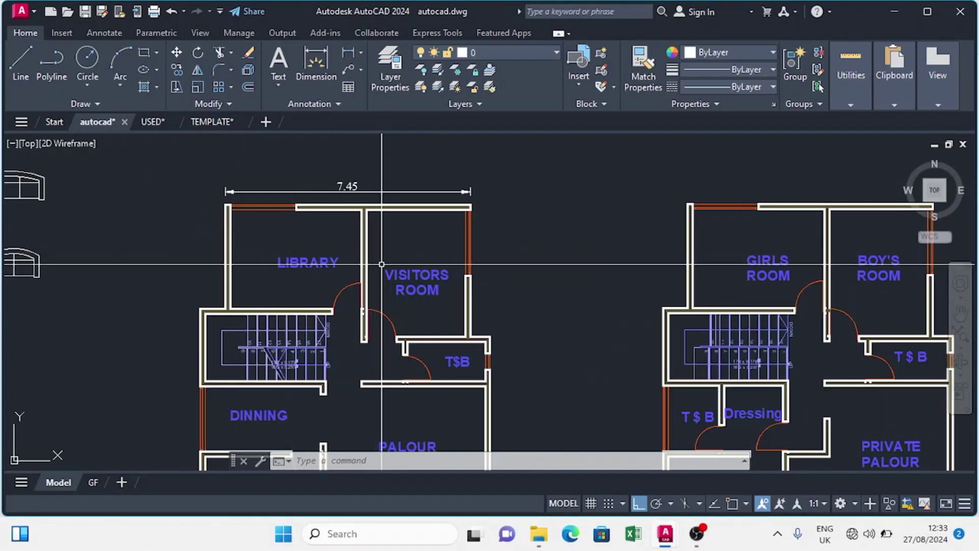
scroll(286, 261, down, 4)
scroll(209, 254, down, 6)
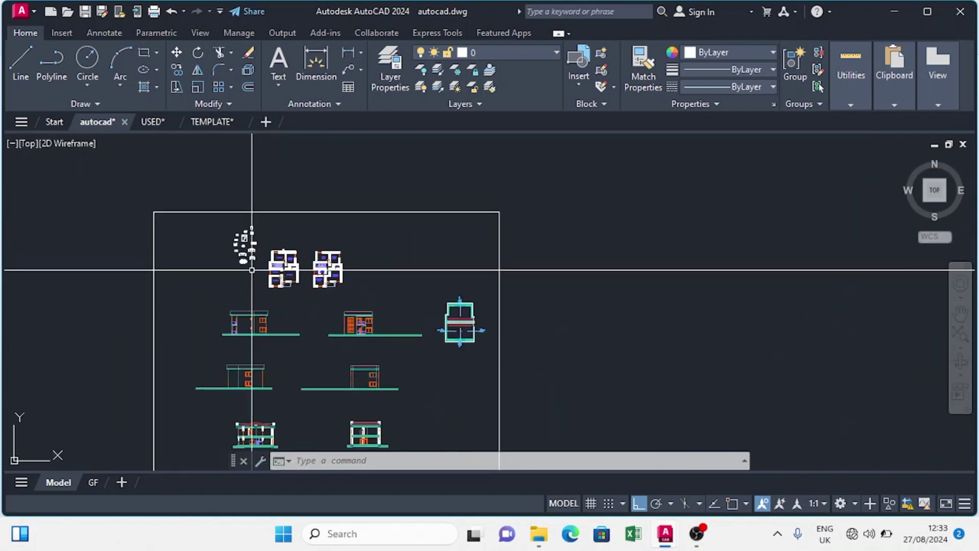
scroll(229, 271, up, 2)
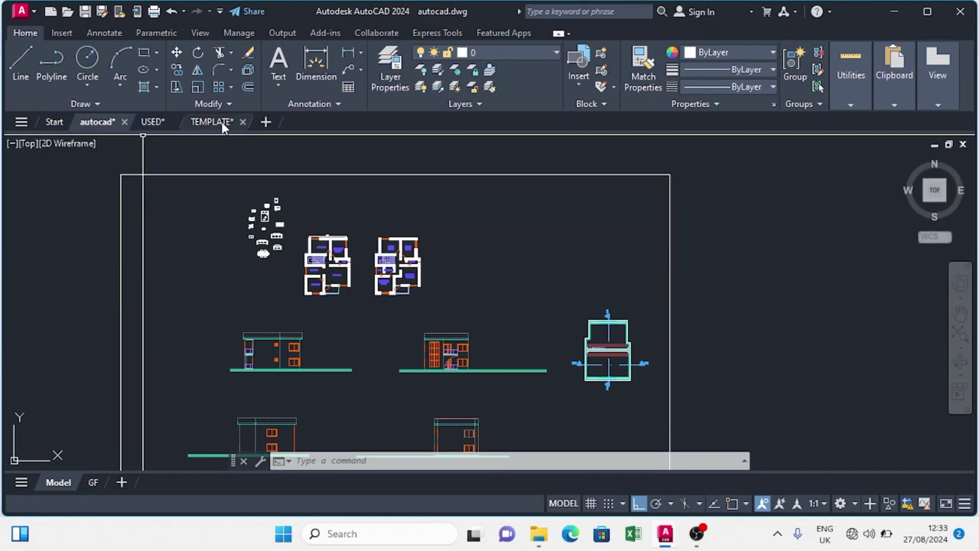
Step: In the TEMPLATE drawing, select the whole row of title sheet, furniture boxes and legends and copy it to the clipboard
click(222, 122)
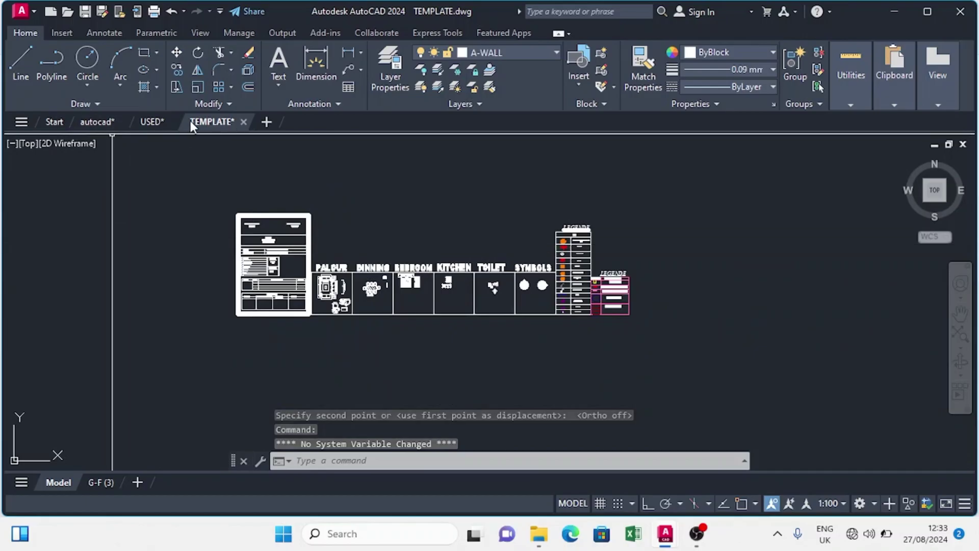
scroll(268, 264, down, 3)
click(483, 211)
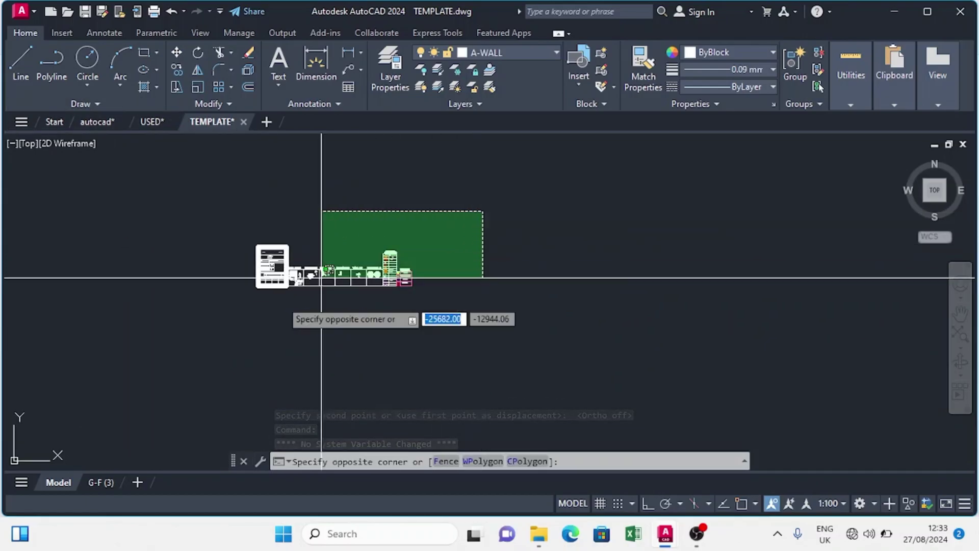
click(202, 307)
right_click(260, 193)
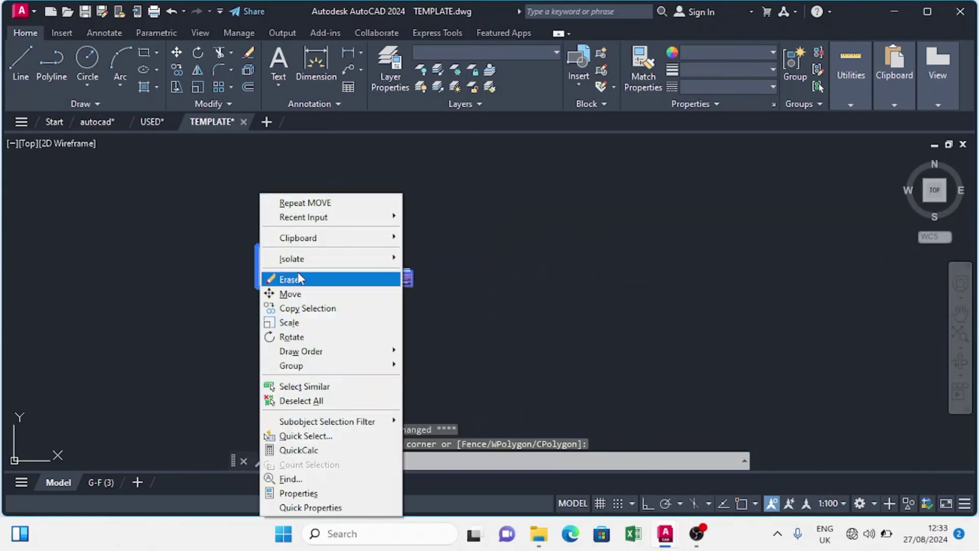
mouse_move(312, 240)
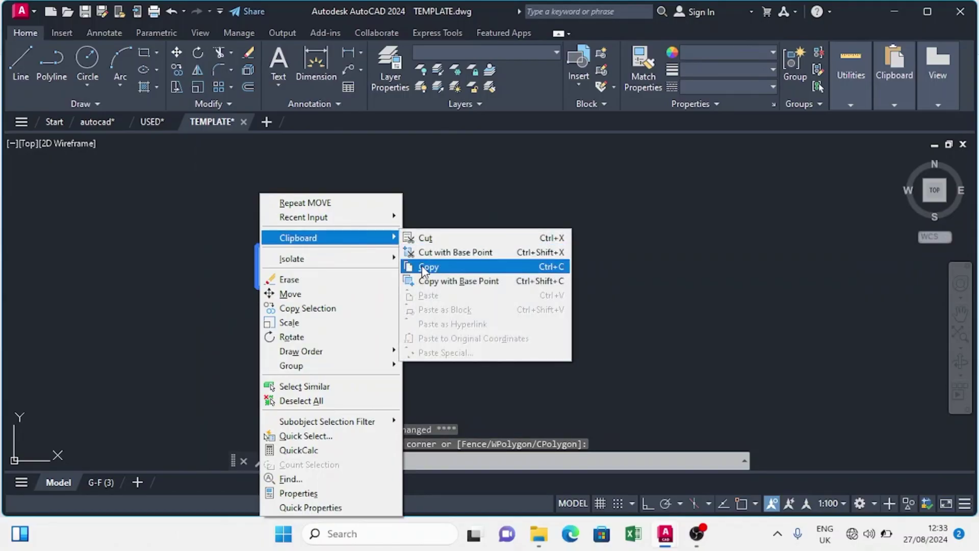
click(424, 267)
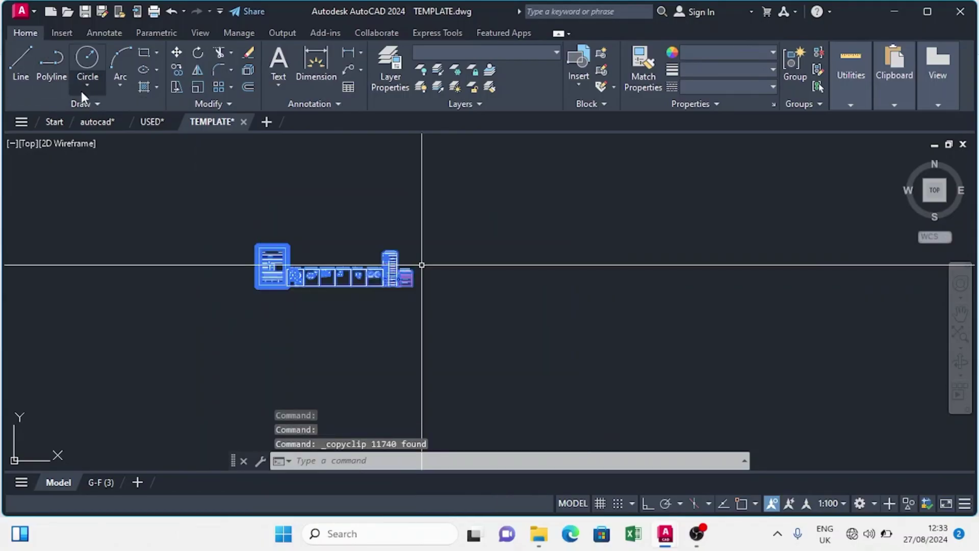
Step: Paste the copied template sheet, furniture boxes and legends into the autocad drawing, left of the inserted blocks and floor plans
click(98, 122)
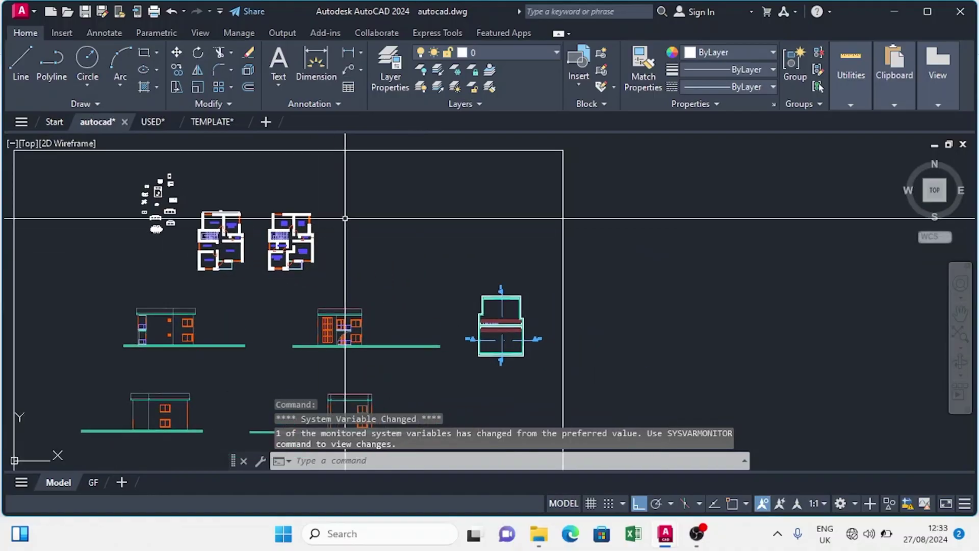
right_click(381, 191)
mouse_move(436, 238)
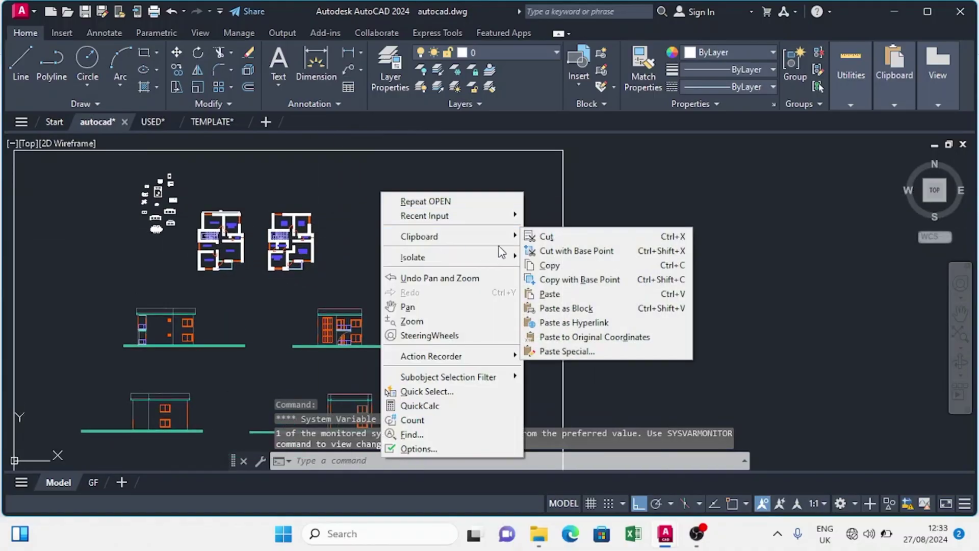
click(549, 294)
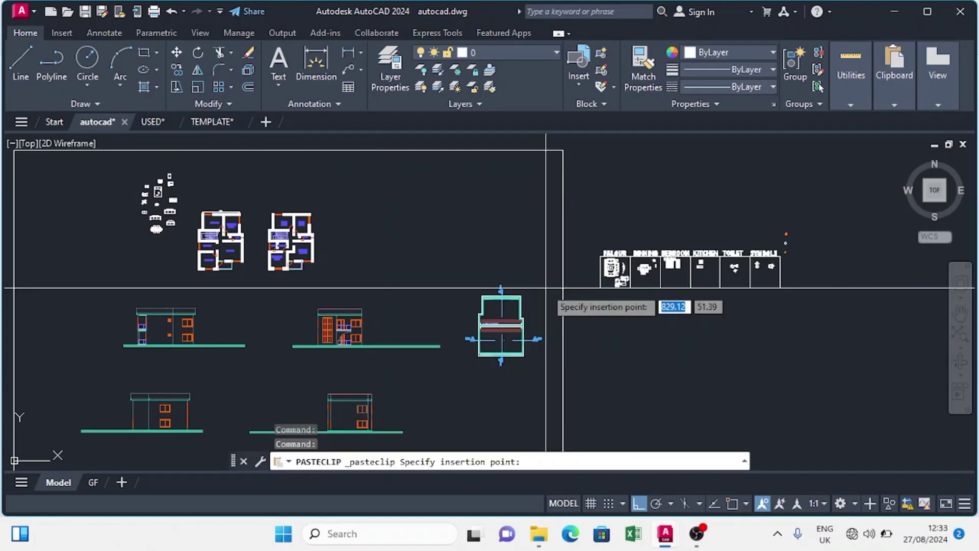
scroll(546, 289, down, 2)
click(197, 225)
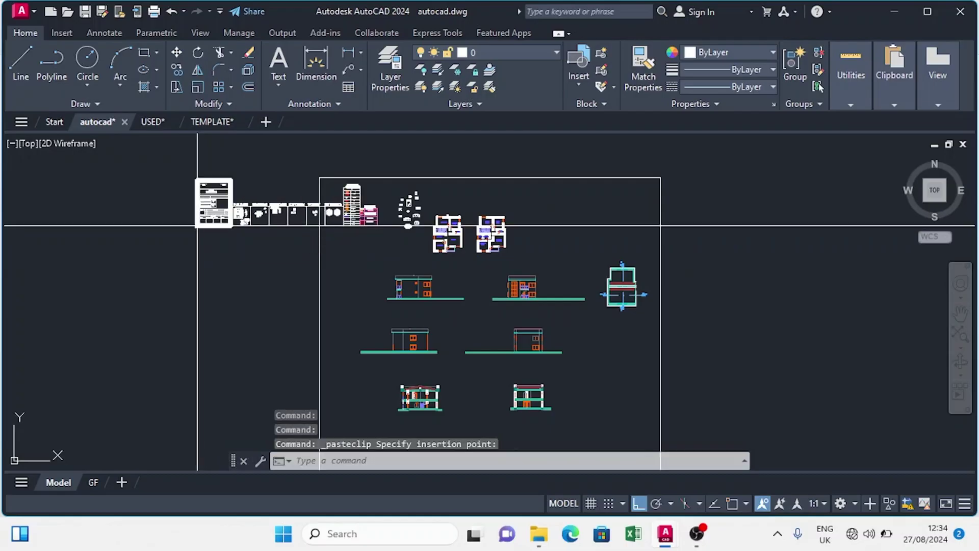
scroll(198, 225, down, 1)
scroll(289, 240, up, 1)
key(Escape)
Step: Stretch the drawing frame's left and upper edges outward so that it encloses the pasted template content
click(299, 244)
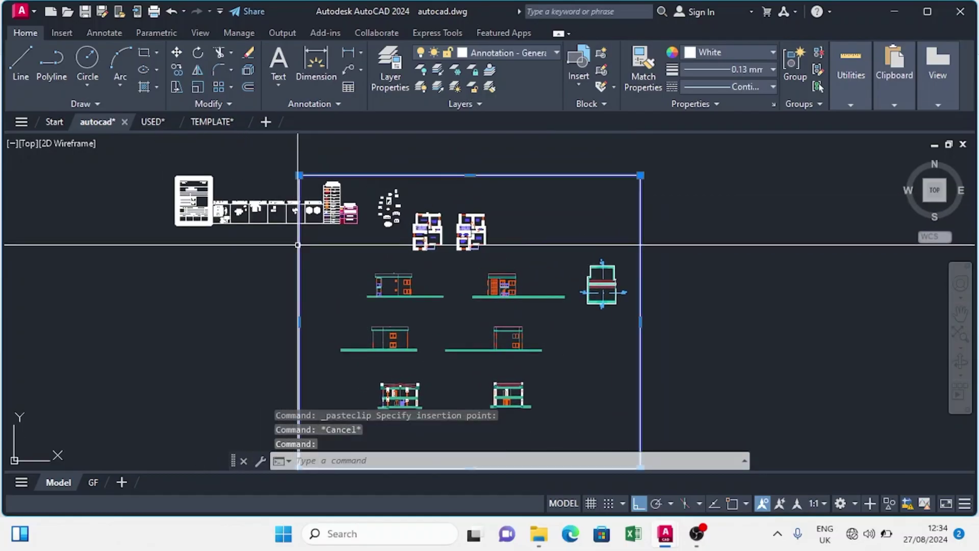
middle_drag(300, 322, 299, 269)
click(299, 269)
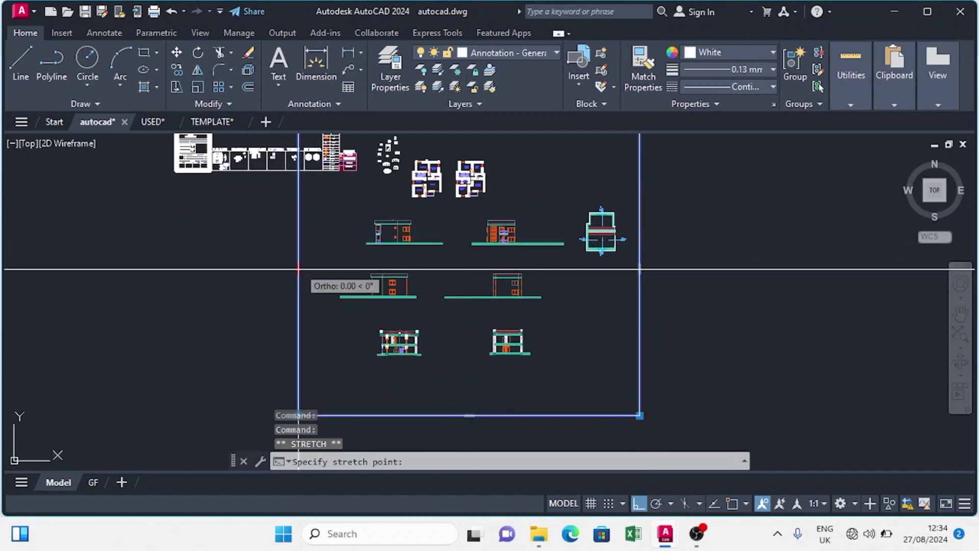
scroll(283, 266, down, 4)
click(225, 267)
scroll(316, 224, up, 4)
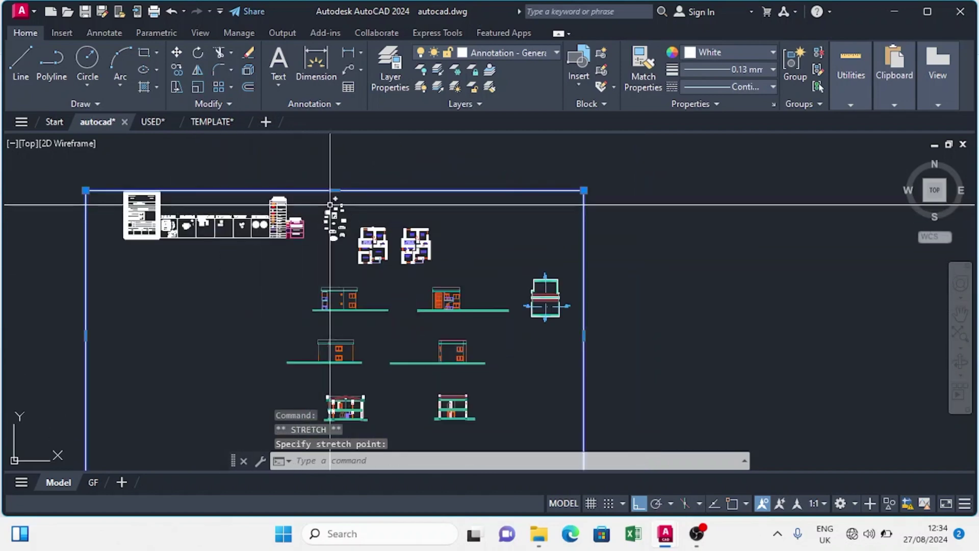
click(335, 190)
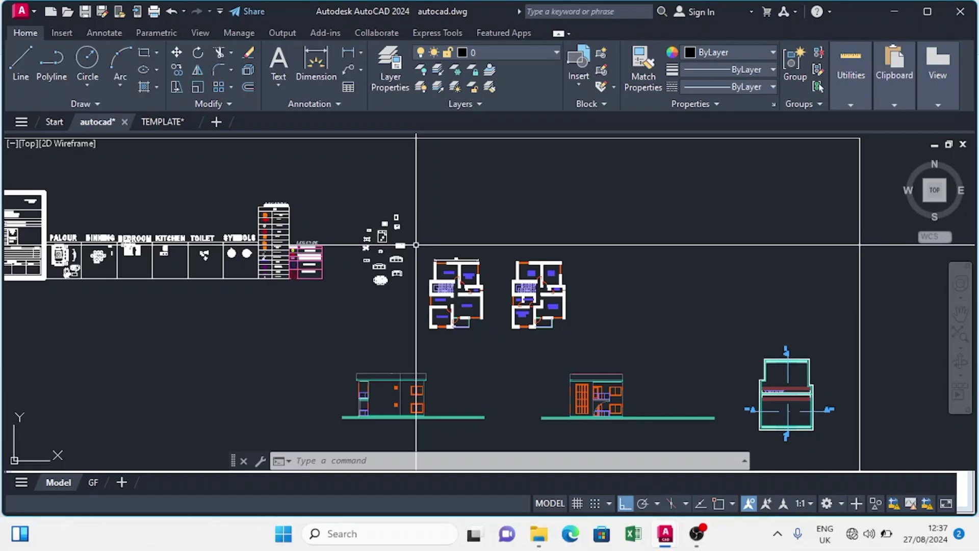
scroll(398, 276, up, 4)
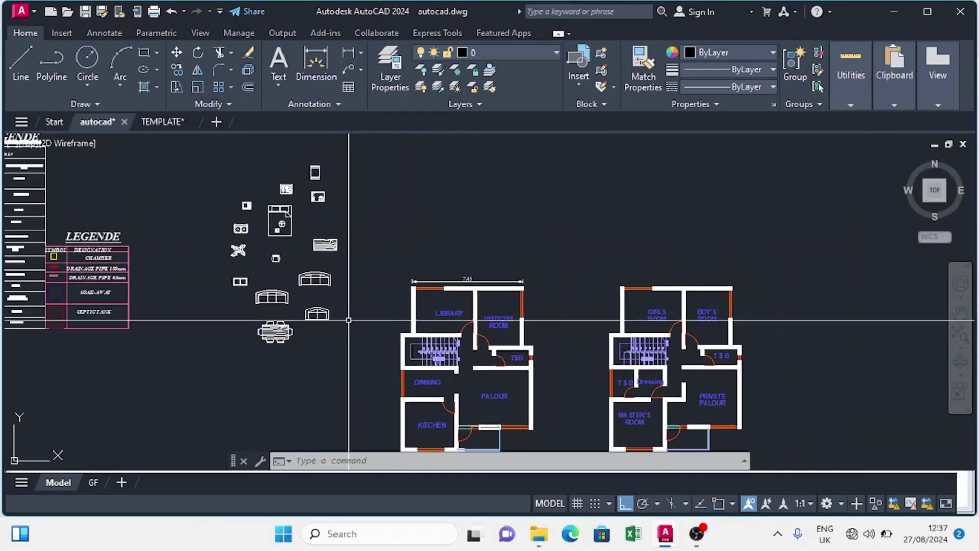
scroll(314, 175, down, 3)
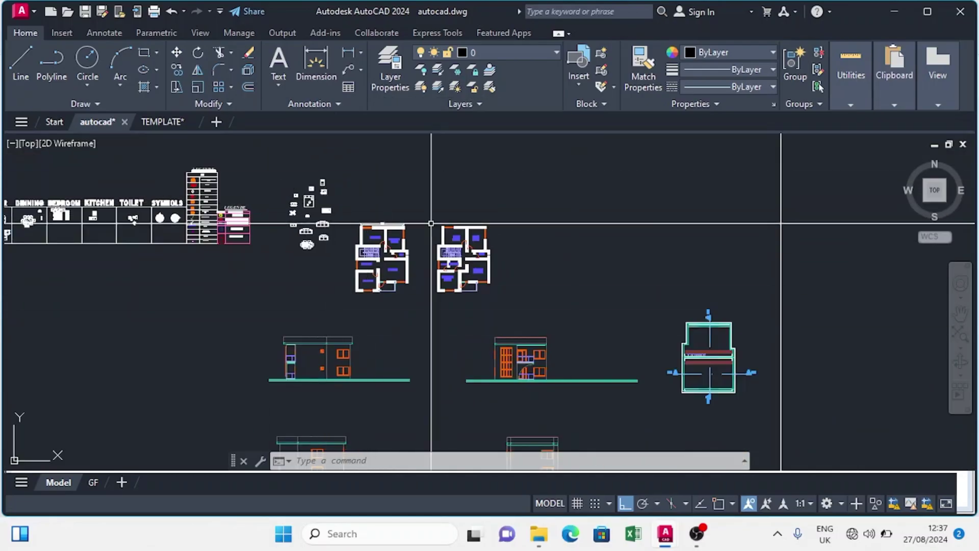
scroll(332, 286, up, 4)
middle_drag(325, 296, 449, 280)
scroll(455, 281, down, 4)
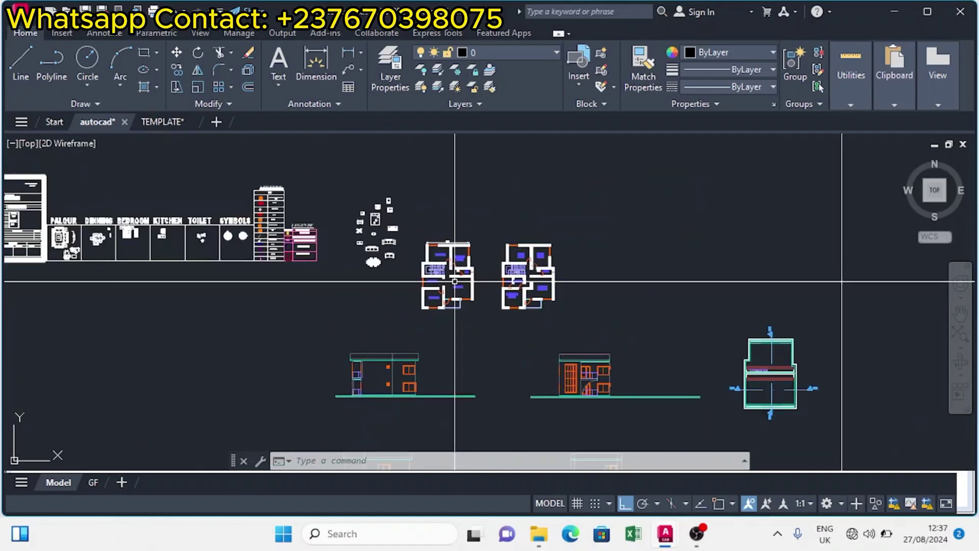
Step: Examine the pasted title sheet, the furniture boxes from PALOUR to SYMBOLS and the two legends inside the drawing frame
middle_drag(295, 296, 452, 313)
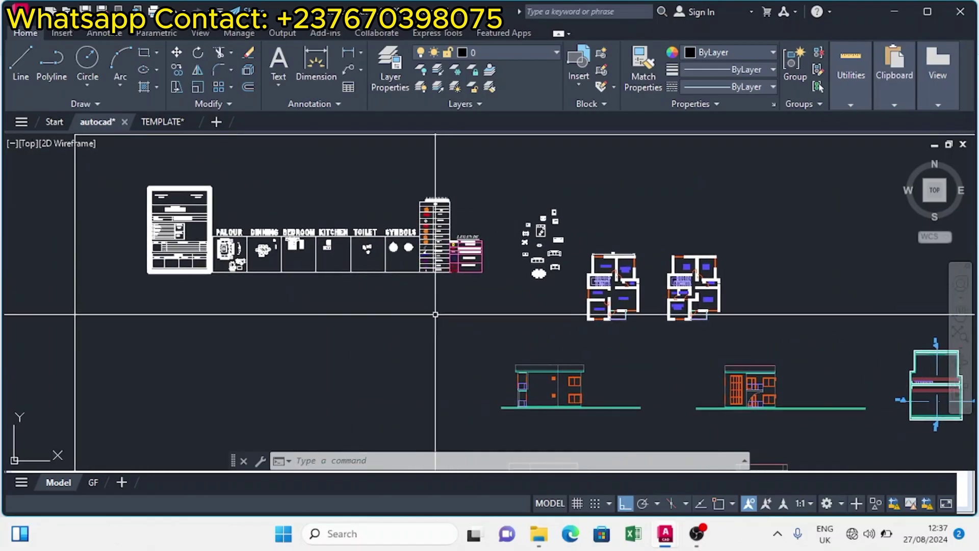
scroll(390, 286, up, 2)
middle_drag(391, 285, 417, 346)
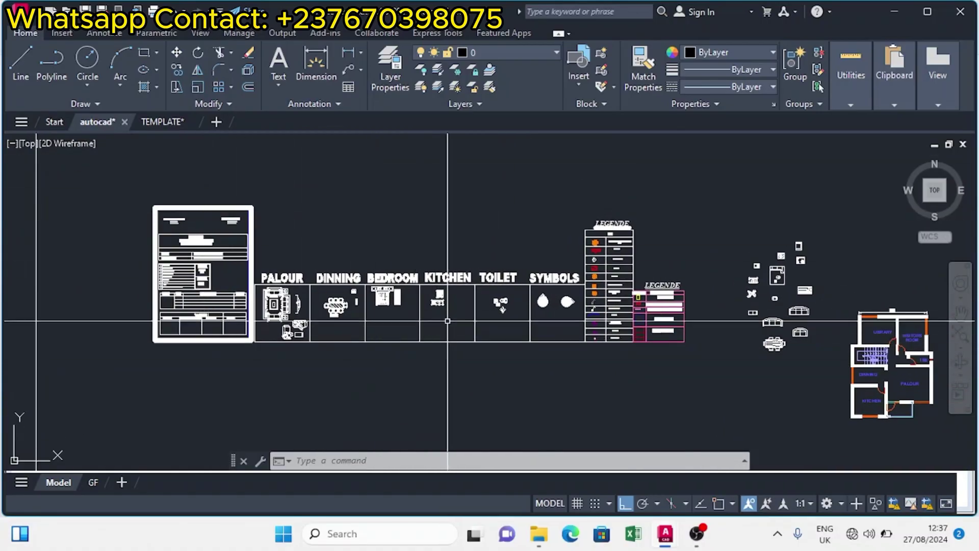
scroll(518, 258, down, 3)
scroll(209, 322, up, 1)
middle_drag(289, 388, 201, 353)
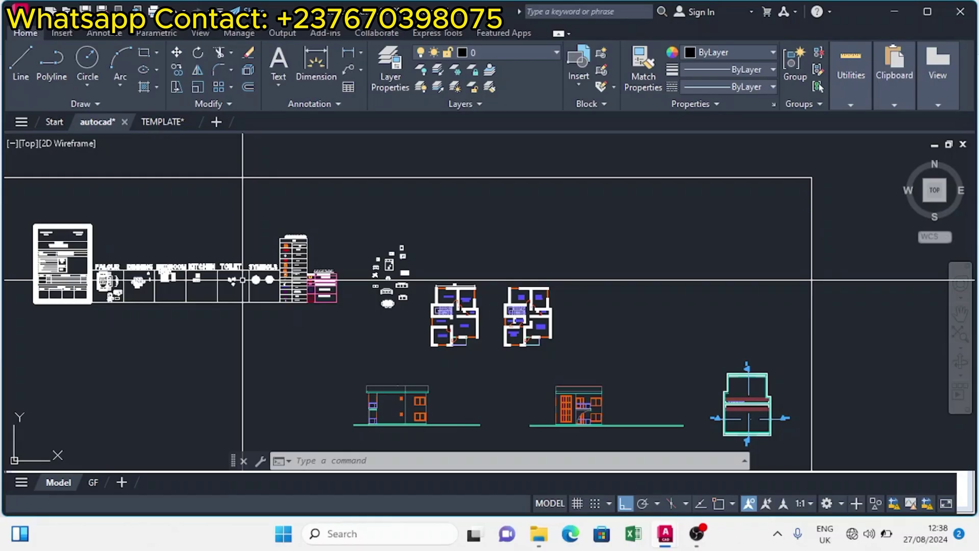
scroll(219, 286, up, 4)
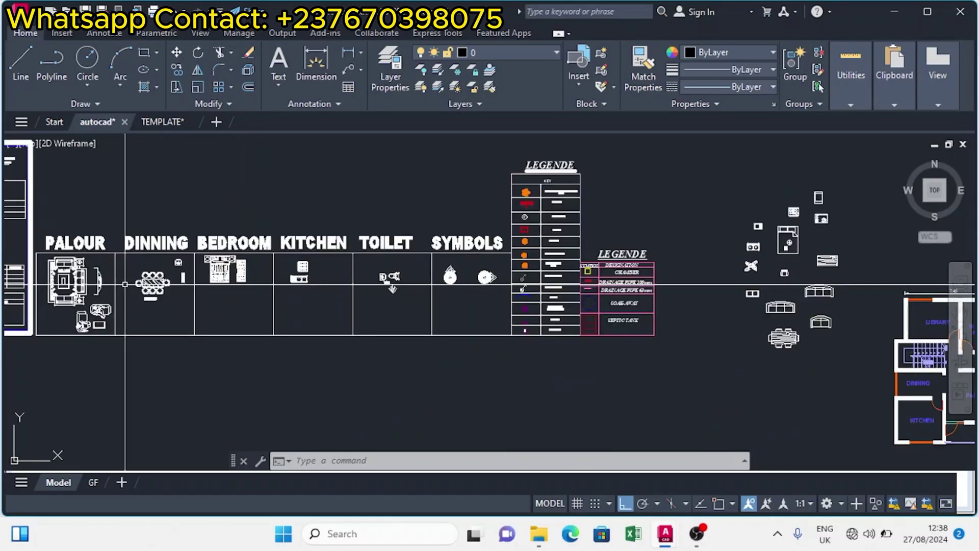
scroll(193, 306, down, 2)
middle_drag(189, 313, 194, 333)
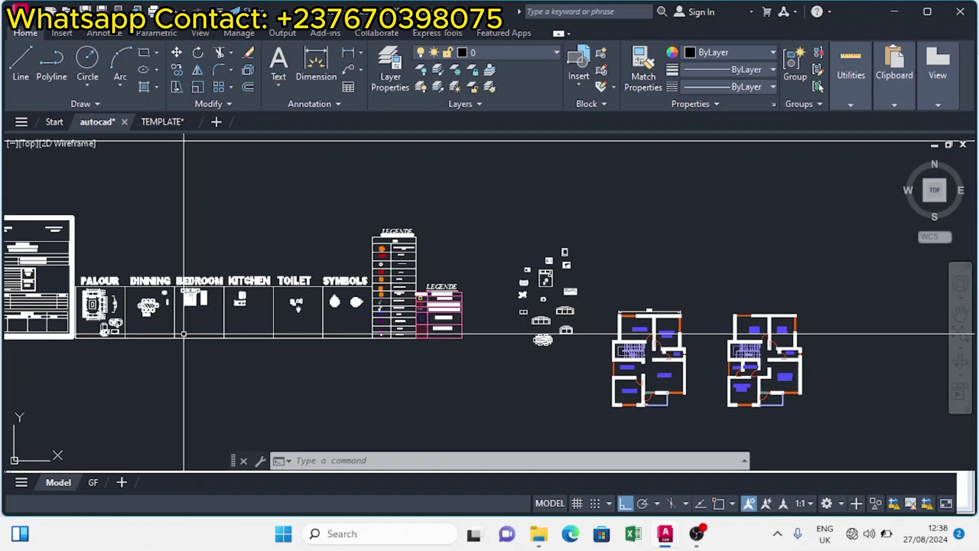
Step: Examine the loose furniture blocks beside the floor plans and compare them with the rooms of both plans
middle_drag(346, 360, 163, 367)
scroll(283, 377, down, 2)
mouse_move(284, 378)
middle_down()
mouse_move(280, 269)
mouse_move(352, 396)
middle_up()
scroll(396, 321, up, 3)
middle_drag(396, 321, 343, 394)
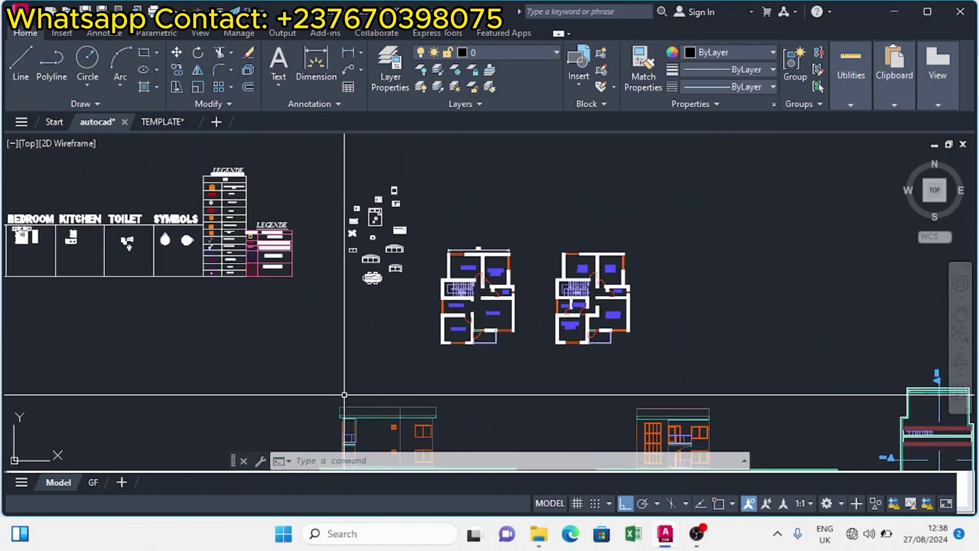
mouse_move(292, 256)
middle_down()
mouse_move(253, 331)
mouse_move(116, 343)
middle_up()
scroll(116, 343, up, 5)
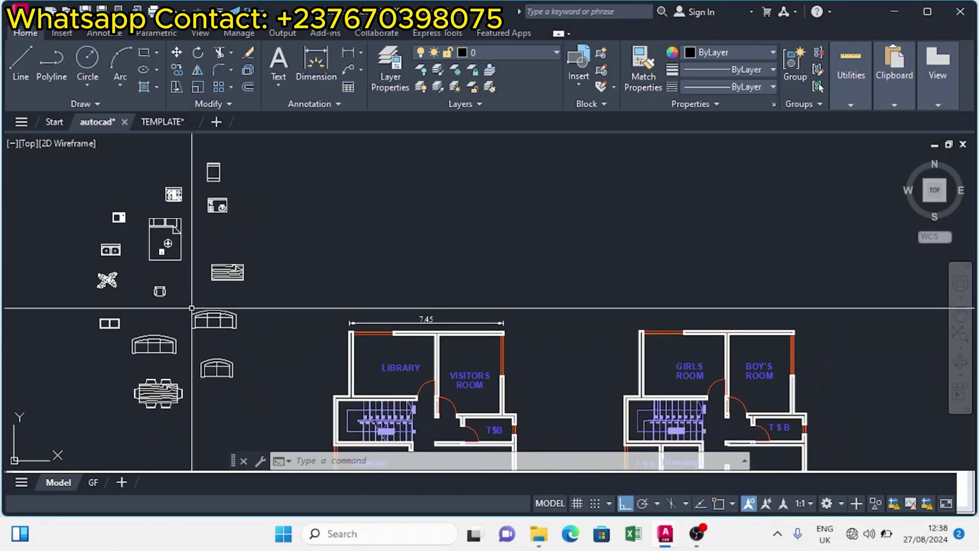
scroll(203, 311, down, 2)
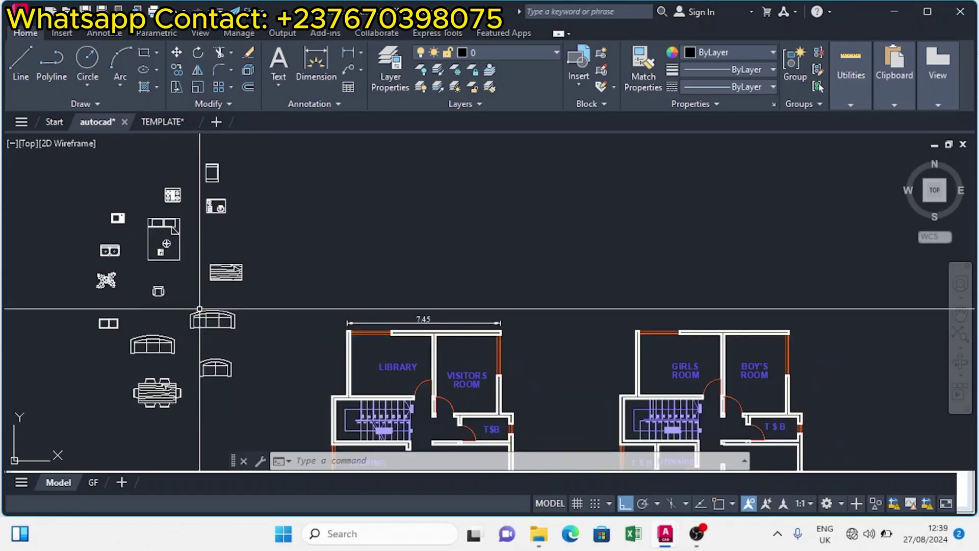
scroll(204, 309, down, 3)
scroll(324, 236, up, 3)
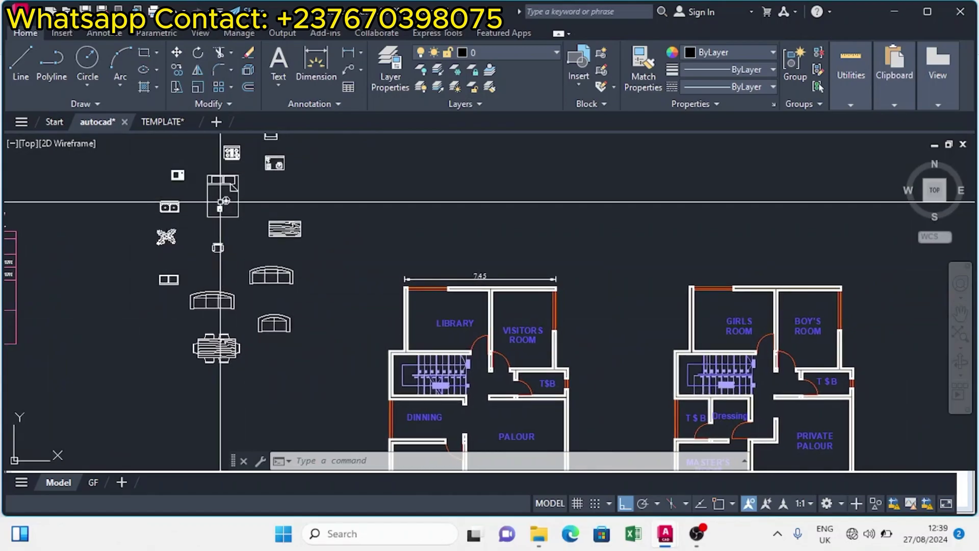
scroll(240, 207, up, 4)
scroll(242, 209, down, 3)
scroll(372, 271, down, 2)
mouse_move(344, 314)
middle_down()
mouse_move(337, 317)
mouse_move(327, 261)
middle_up()
scroll(405, 303, up, 2)
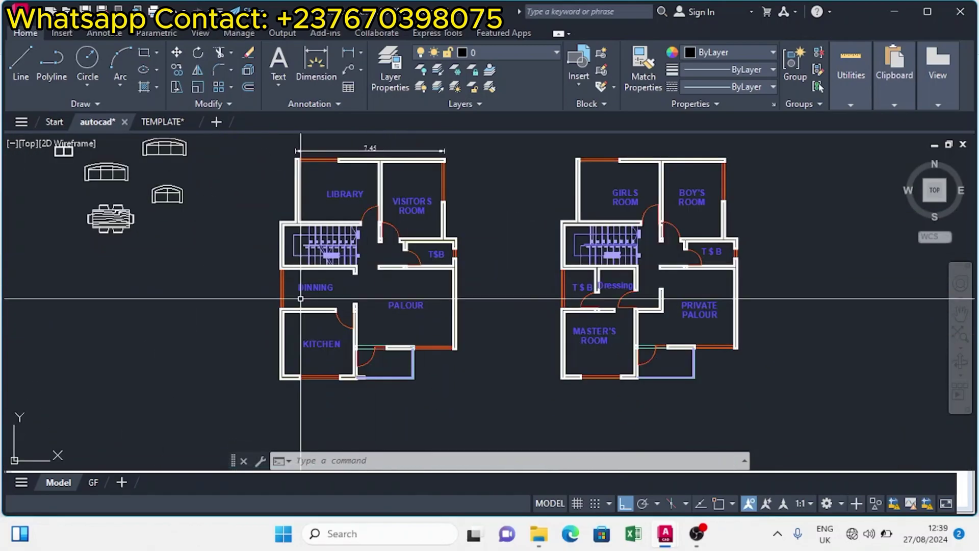
Step: Inspect the ground floor plan's rooms, stairs and doors in model space and its view on the GF layout
scroll(376, 234, up, 4)
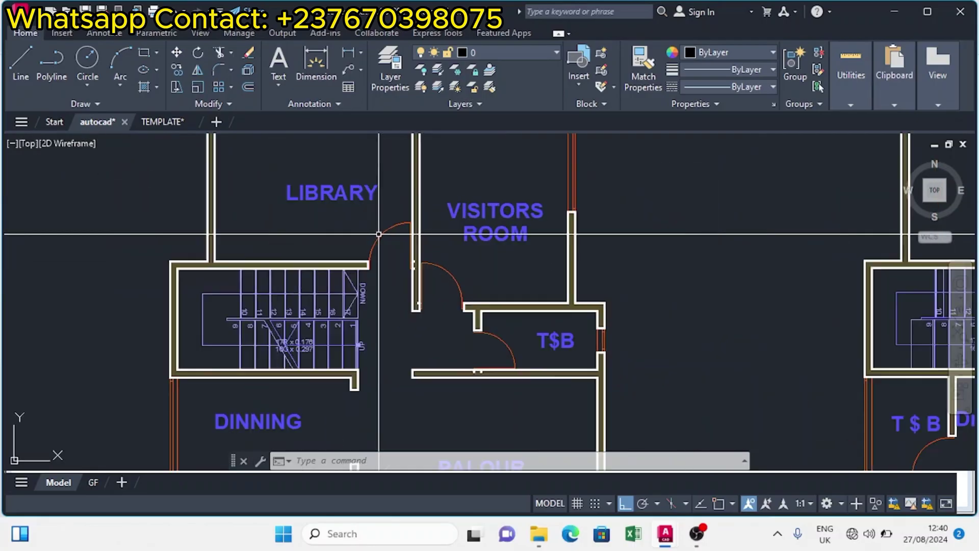
scroll(403, 245, down, 4)
scroll(429, 250, up, 4)
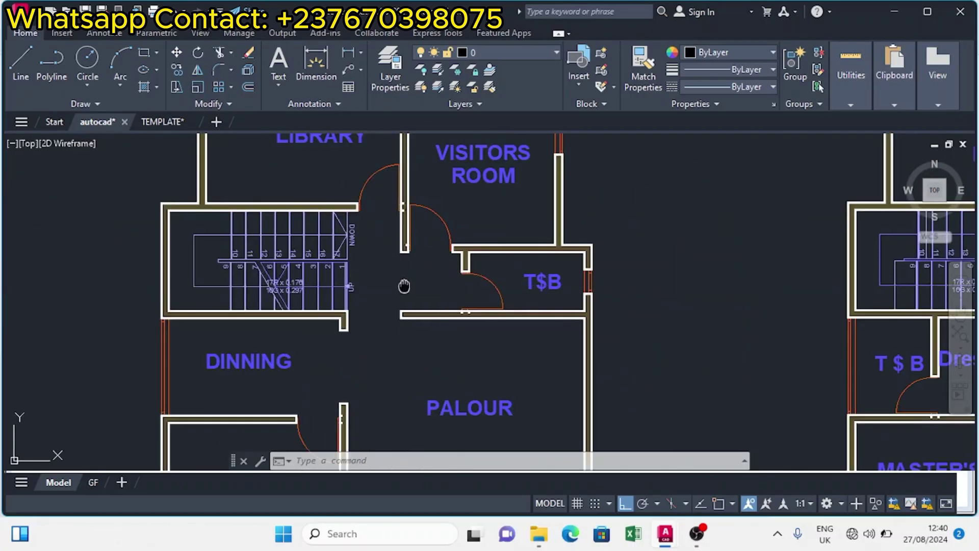
scroll(484, 252, down, 2)
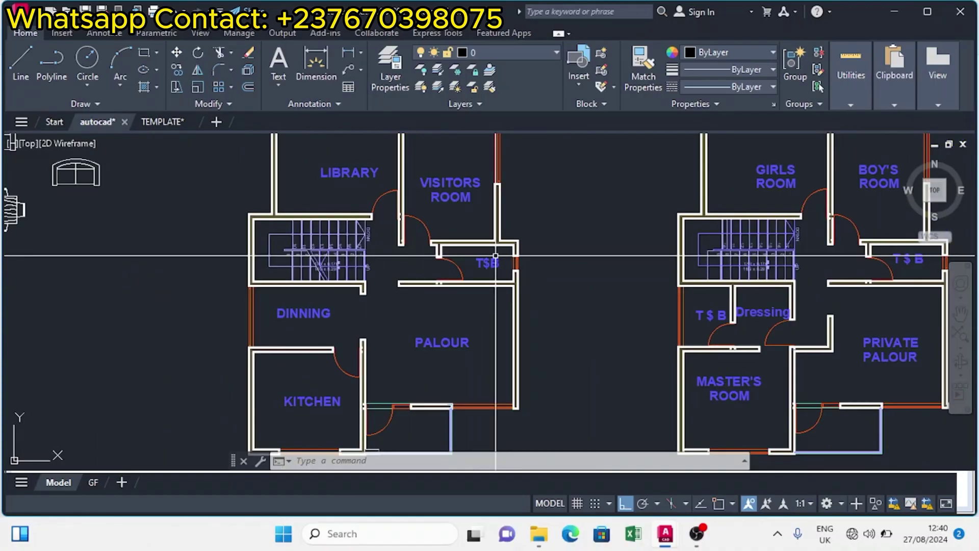
scroll(339, 307, down, 5)
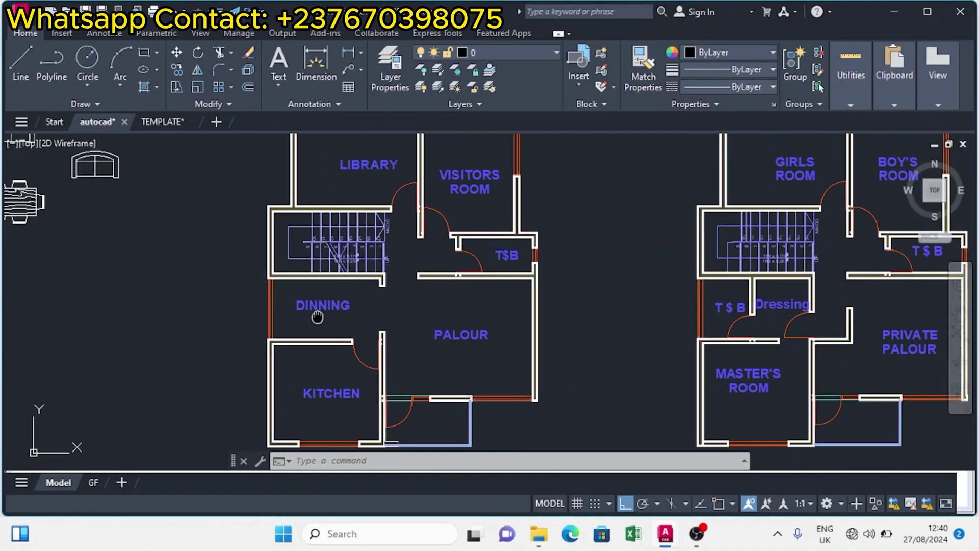
click(92, 483)
scroll(422, 306, up, 3)
scroll(358, 185, down, 3)
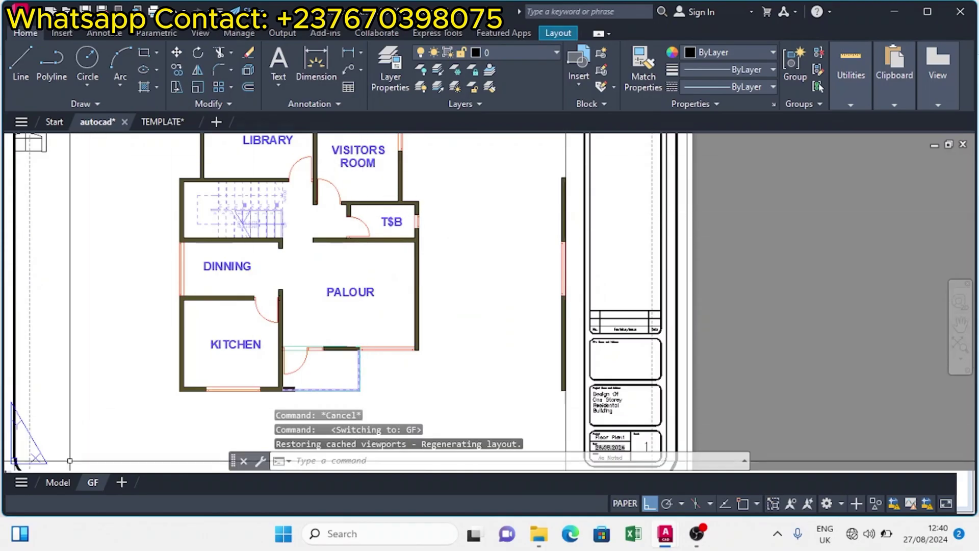
Step: Return to model space and examine the ground floor's dining, palour and T$B areas and the upper floor's rooms
click(63, 480)
scroll(306, 278, up, 6)
middle_drag(361, 184, 366, 141)
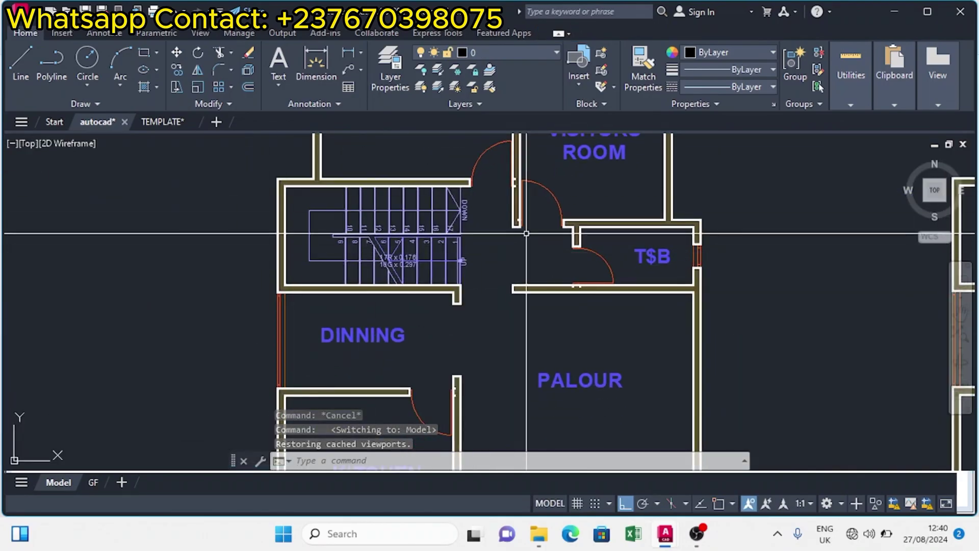
middle_drag(521, 256, 465, 240)
middle_drag(408, 299, 390, 291)
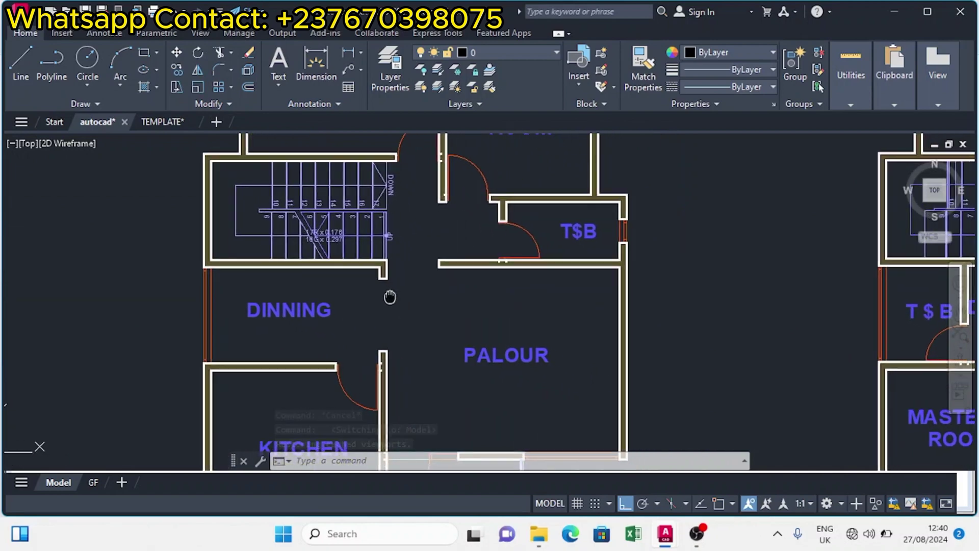
scroll(482, 301, down, 3)
scroll(612, 265, up, 1)
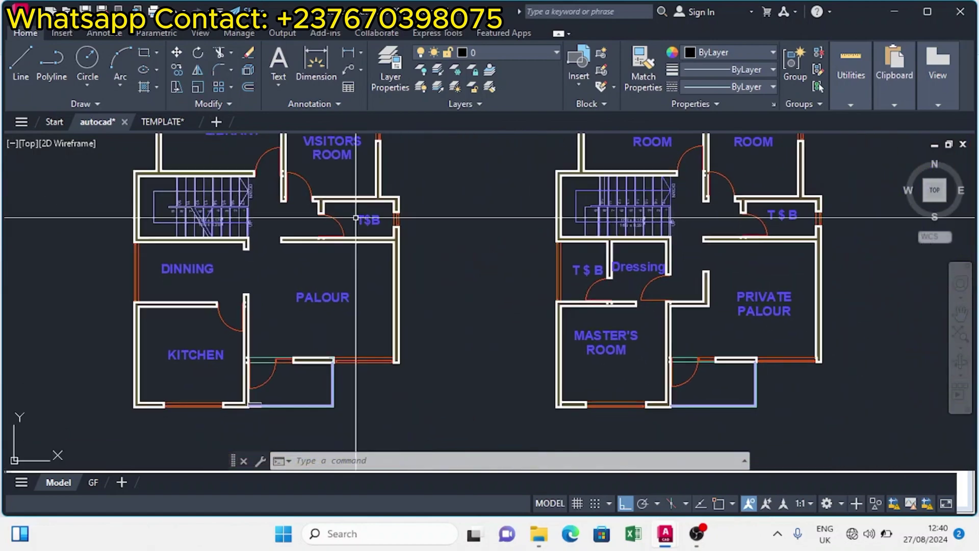
scroll(570, 236, up, 1)
scroll(545, 290, down, 2)
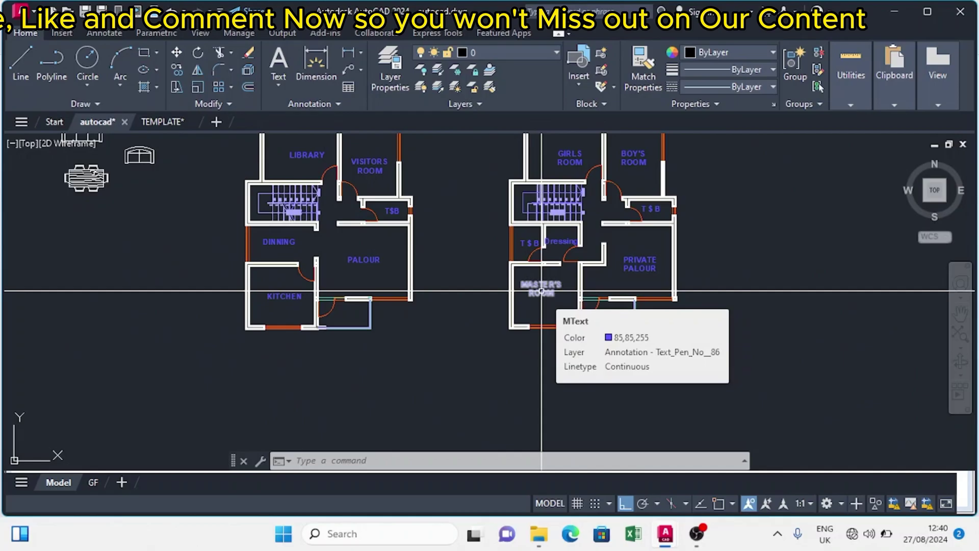